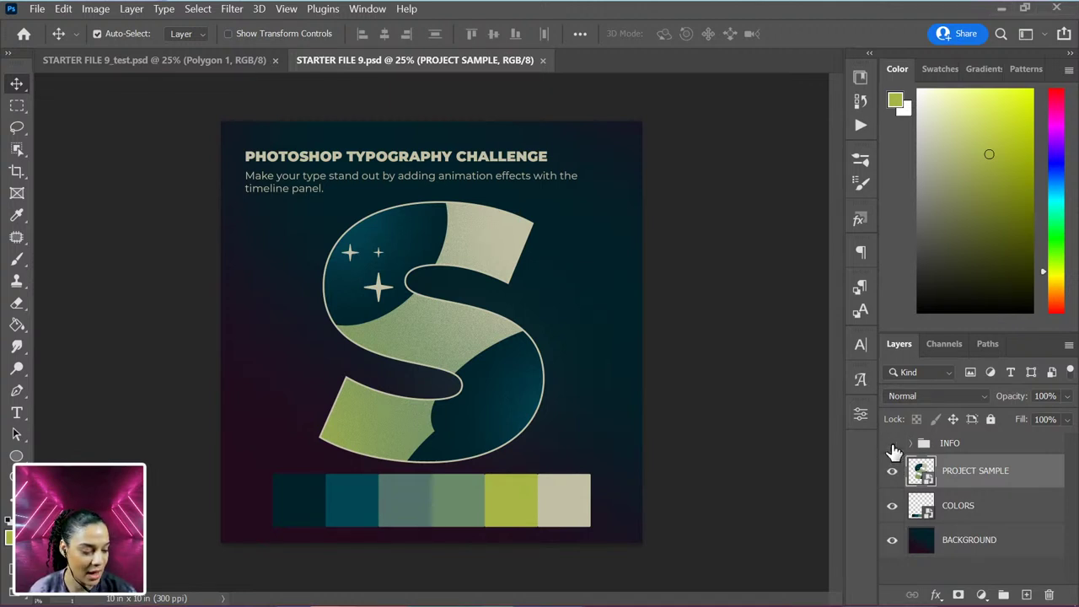
Step: Hide the INFO group and the COLORS and PROJECT SAMPLE layers, leaving only the background shown
{"action": "left_click", "coordinate": [893, 444]}
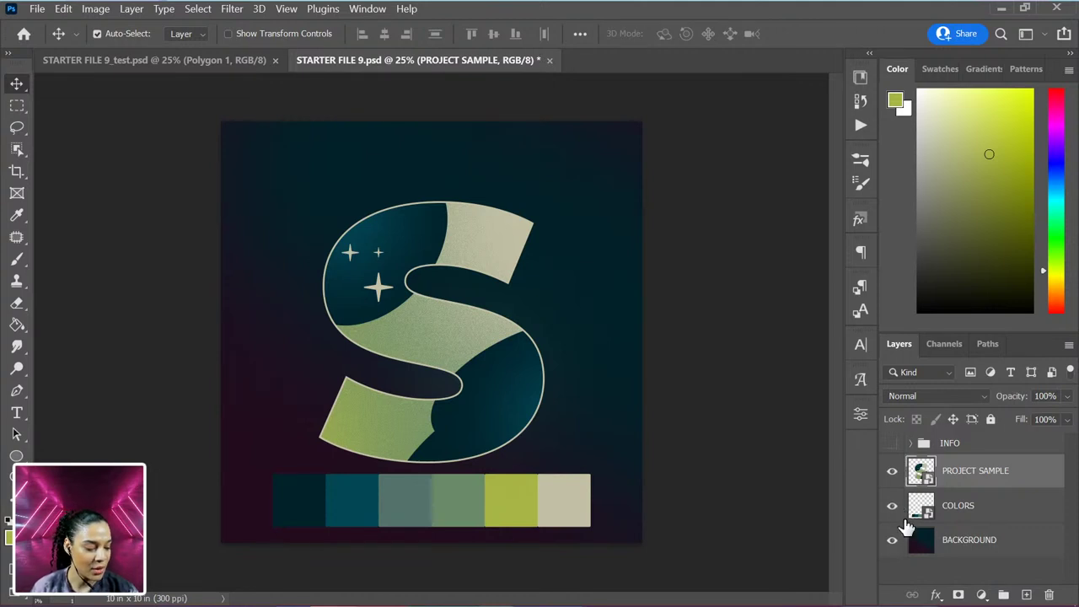
{"action": "left_click", "coordinate": [893, 509]}
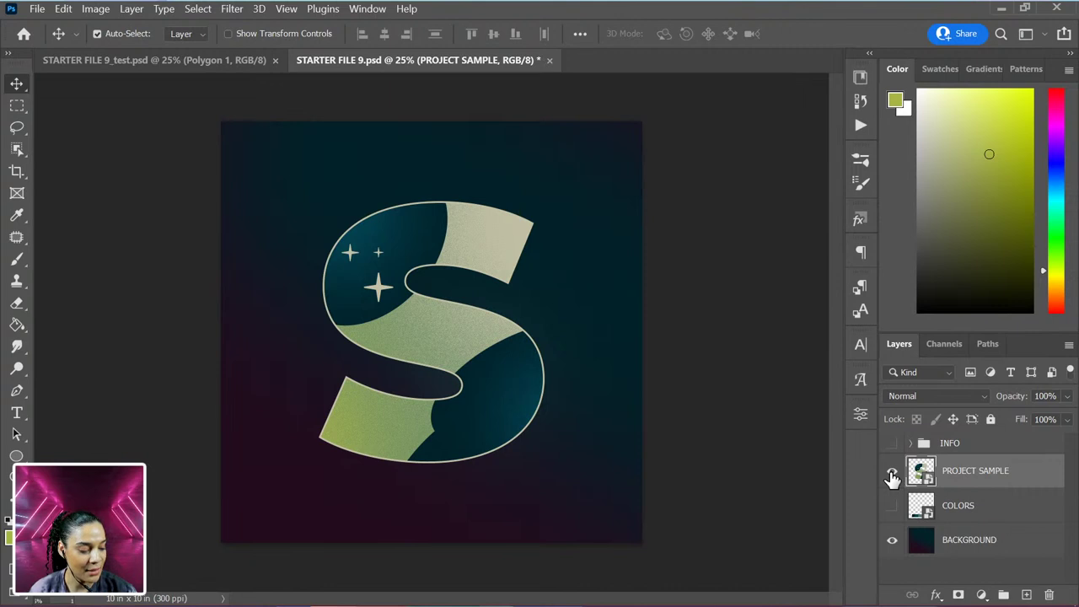
{"action": "left_click", "coordinate": [891, 477]}
Step: Group the INFO, PROJECT SAMPLE and COLORS layers together and hide the new group
{"action": "left_click", "coordinate": [973, 509], "text": "shift"}
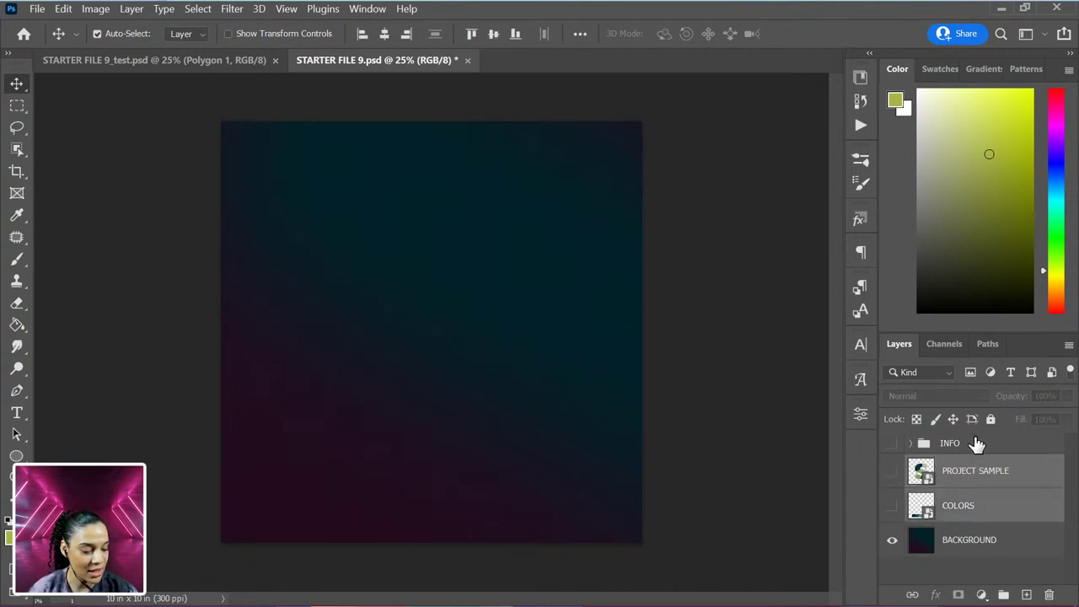
{"action": "left_click", "coordinate": [996, 512]}
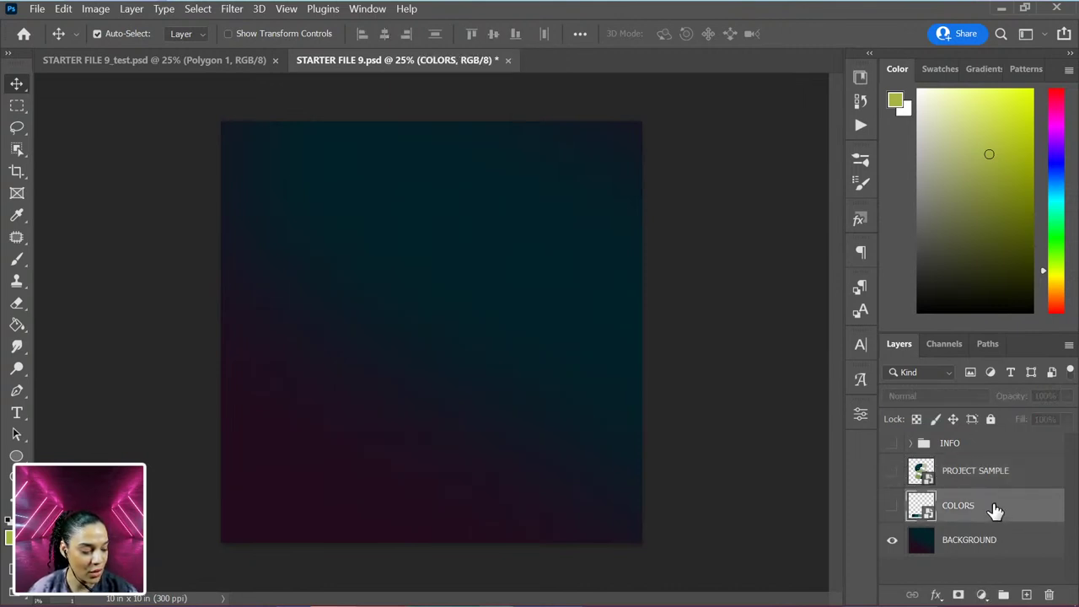
{"action": "left_click", "coordinate": [1006, 446], "text": "shift"}
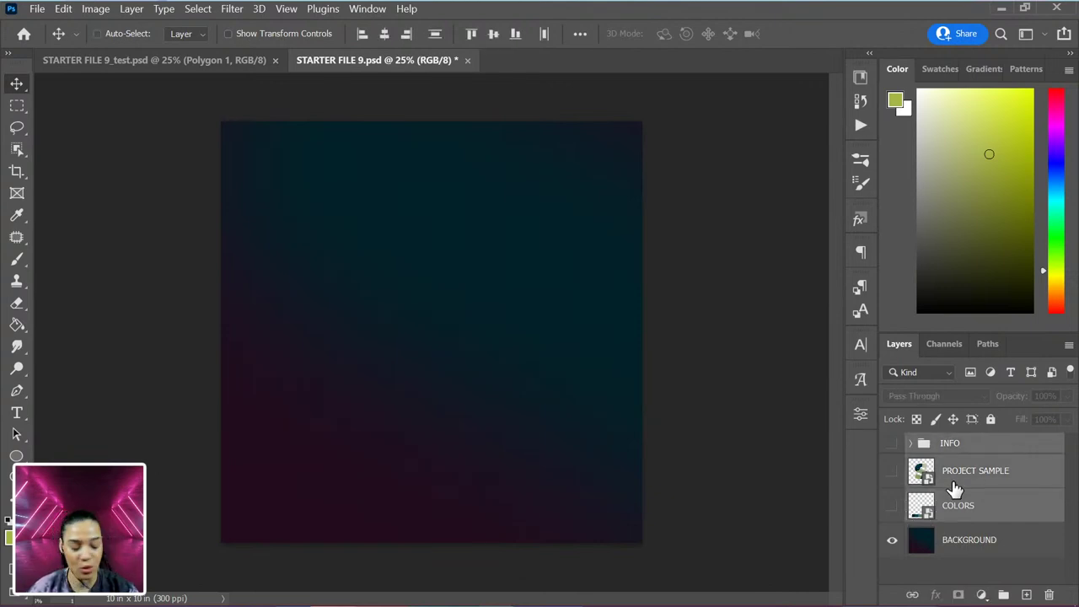
{"action": "key", "text": "ctrl+g"}
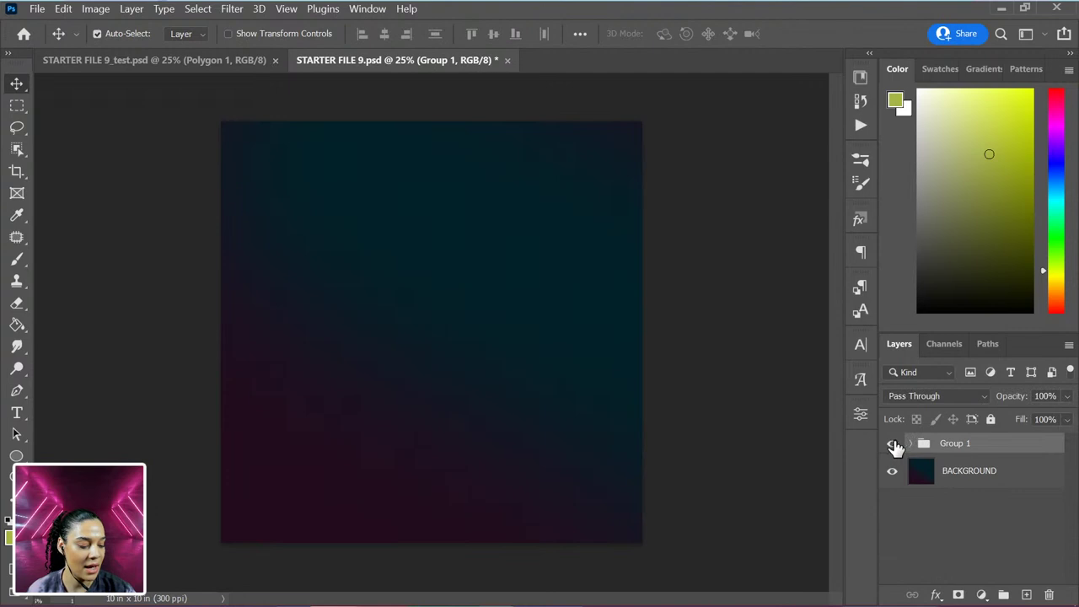
{"action": "left_click", "coordinate": [891, 445]}
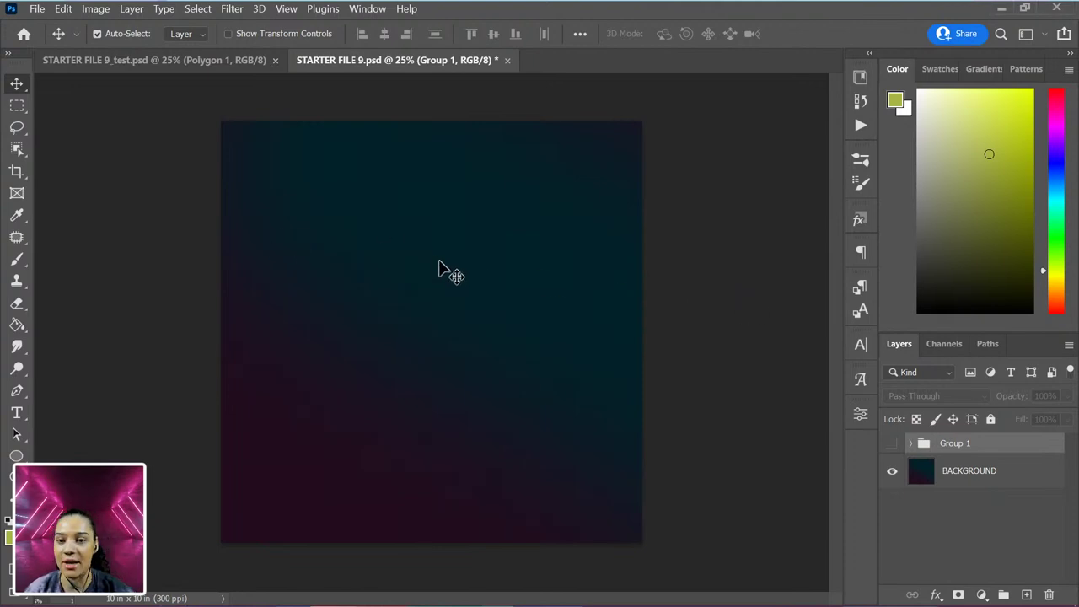
Step: Add a text layer containing the letter S in 18 pt Montserrat Black near the middle of the canvas
{"action": "key", "text": "t"}
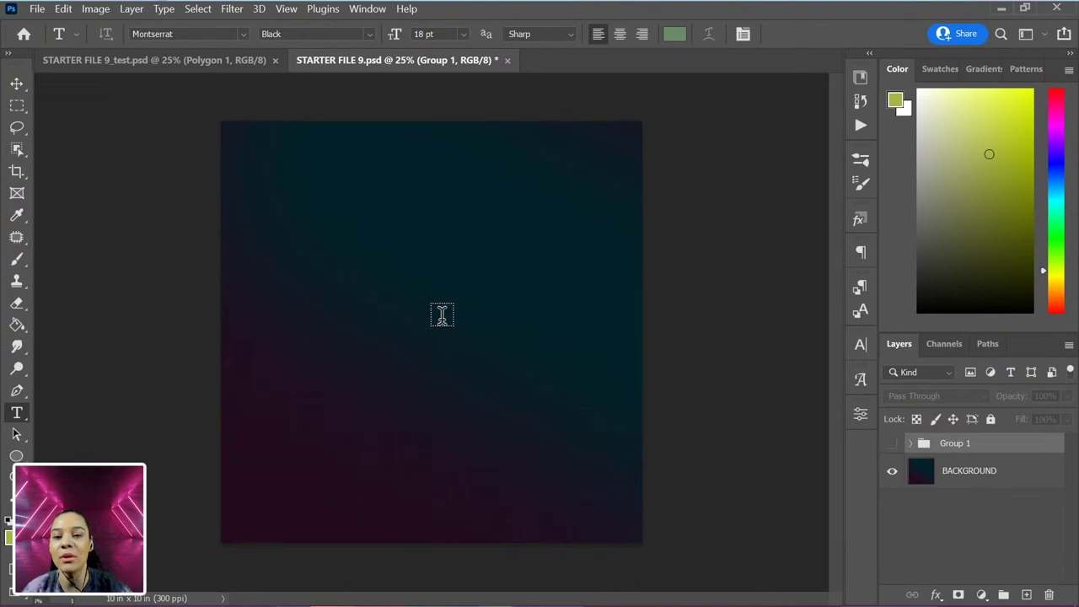
{"action": "left_click", "coordinate": [446, 319]}
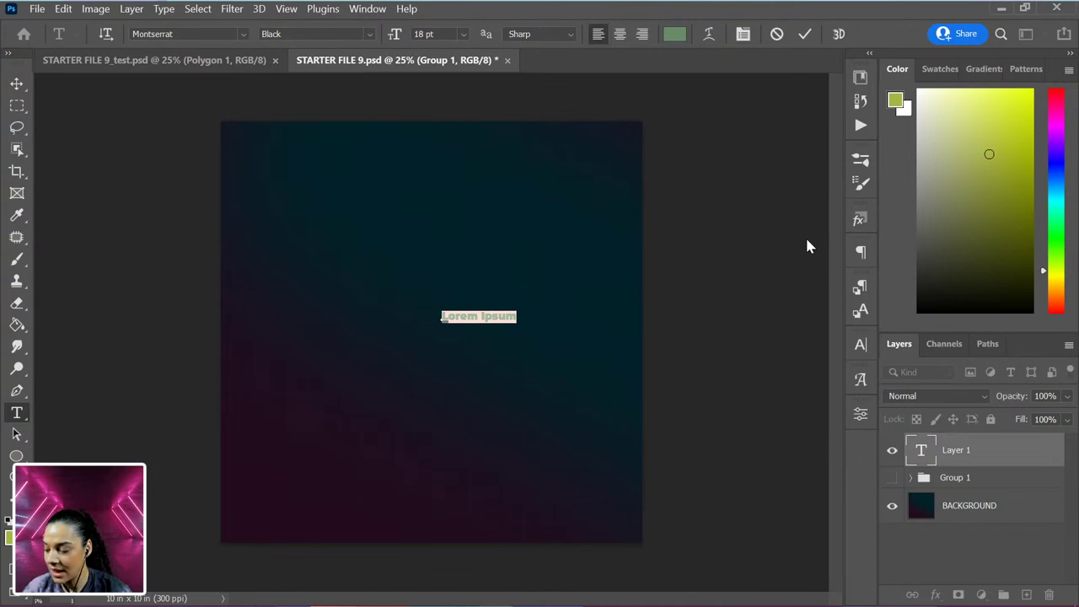
{"action": "type", "text": "s"}
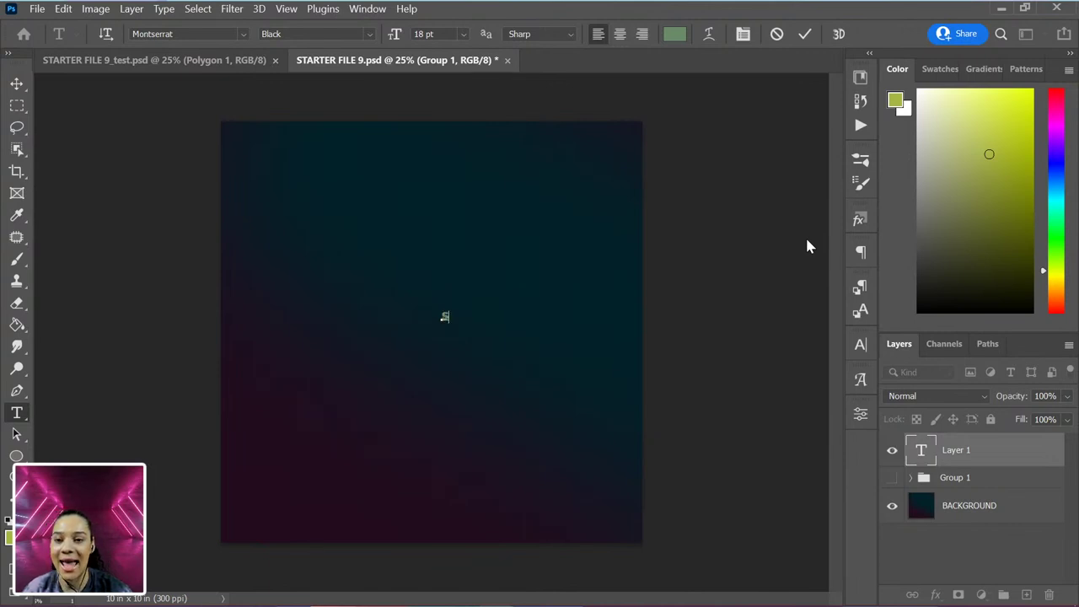
{"action": "left_click", "coordinate": [1022, 453]}
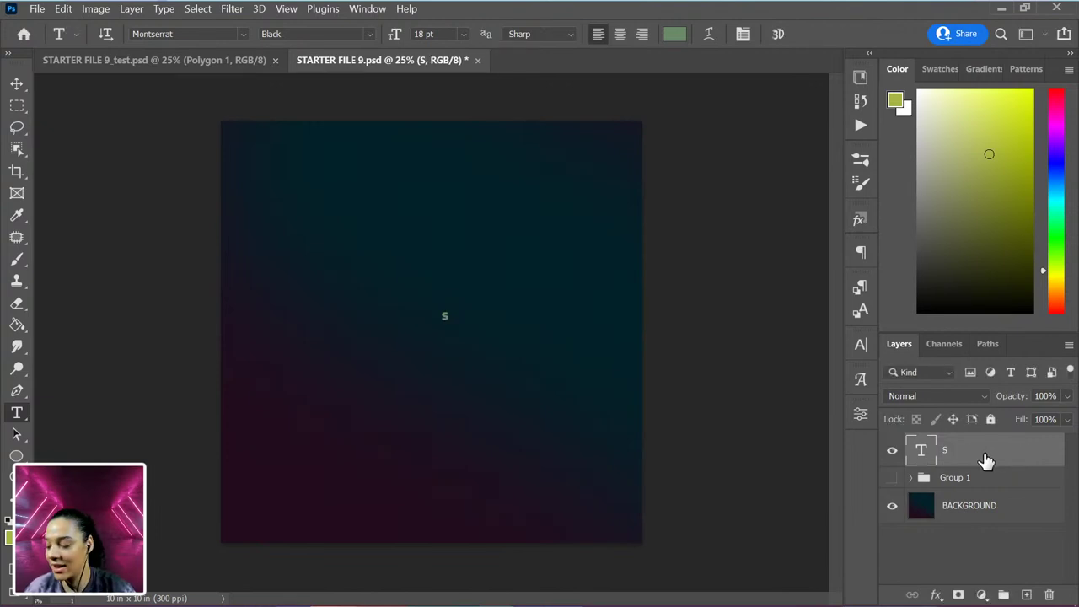
Step: Scale the letter S up to about 700 pt and centre it on the canvas
{"action": "key", "text": "ctrl+t"}
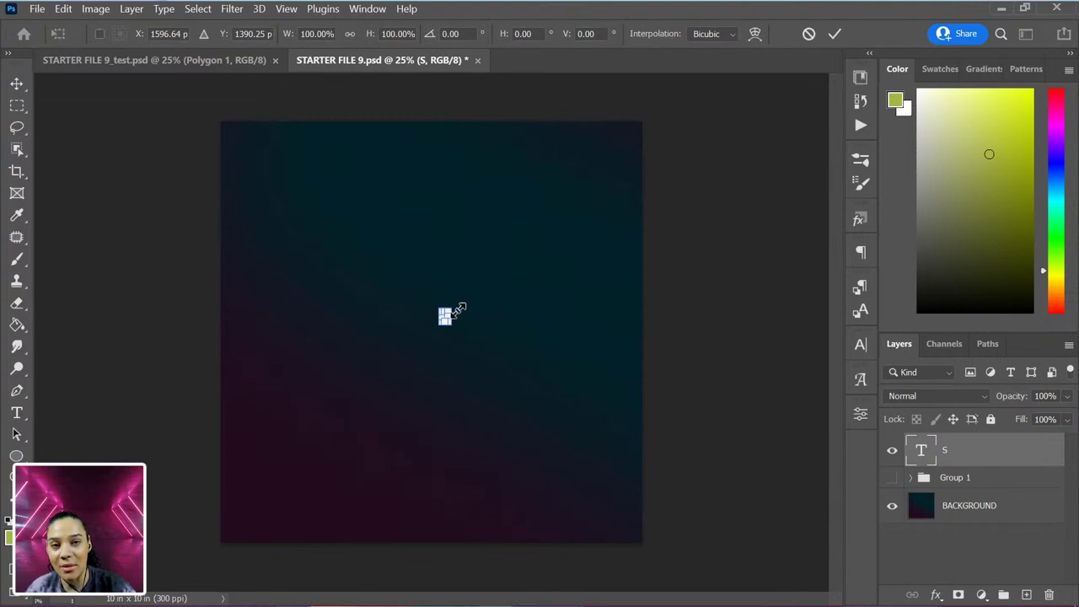
{"action": "left_click_drag", "start_coordinate": [445, 313], "coordinate": [766, 109]}
{"action": "left_click_drag", "start_coordinate": [578, 173], "coordinate": [430, 354]}
{"action": "left_click_drag", "start_coordinate": [456, 228], "coordinate": [677, 140]}
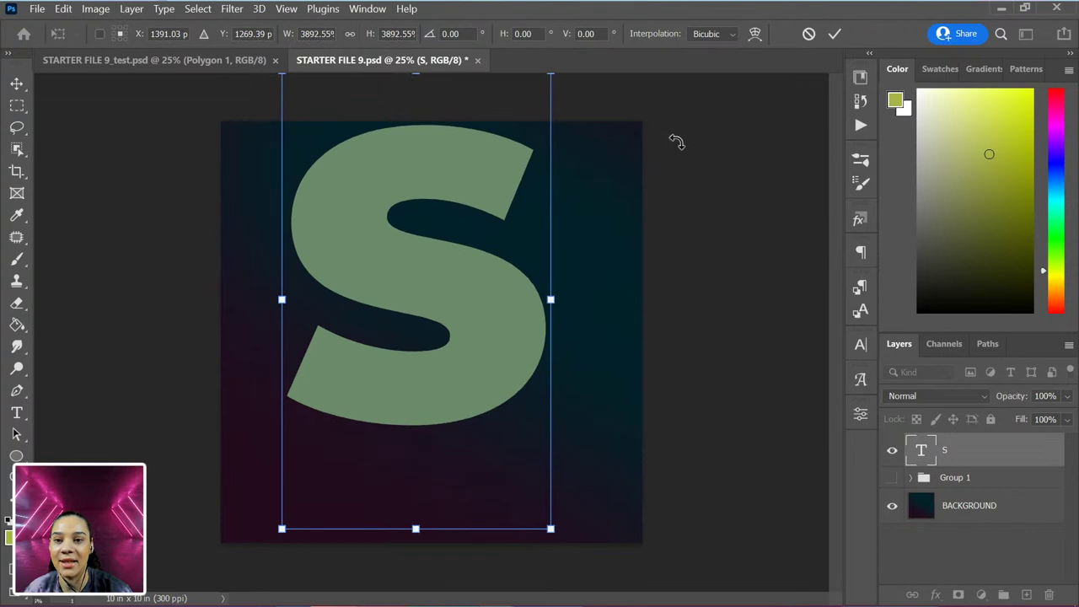
{"action": "left_click_drag", "start_coordinate": [460, 180], "coordinate": [476, 226]}
{"action": "key", "text": "Return"}
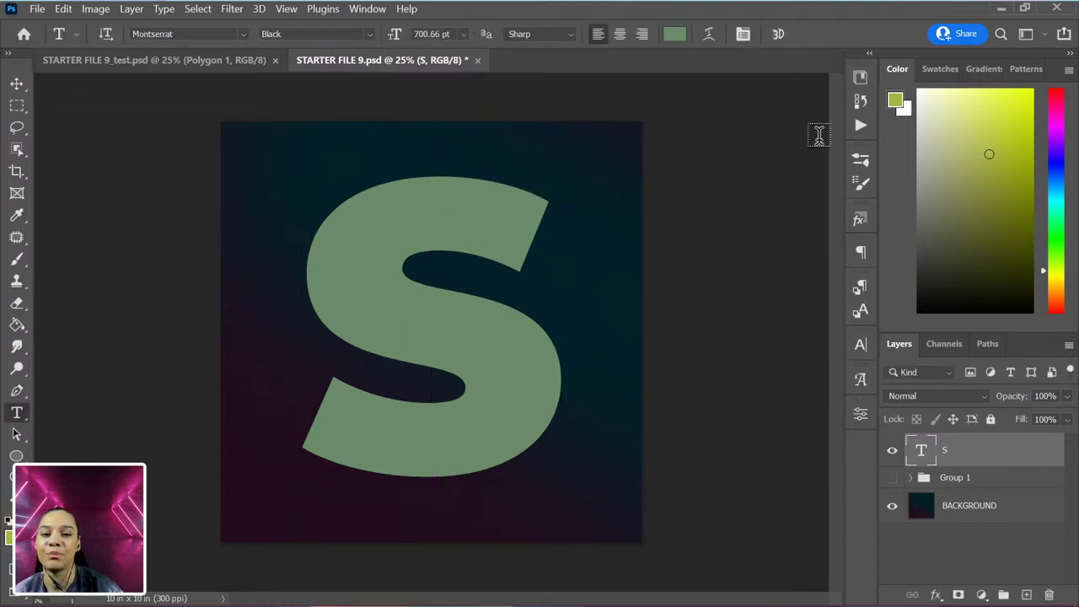
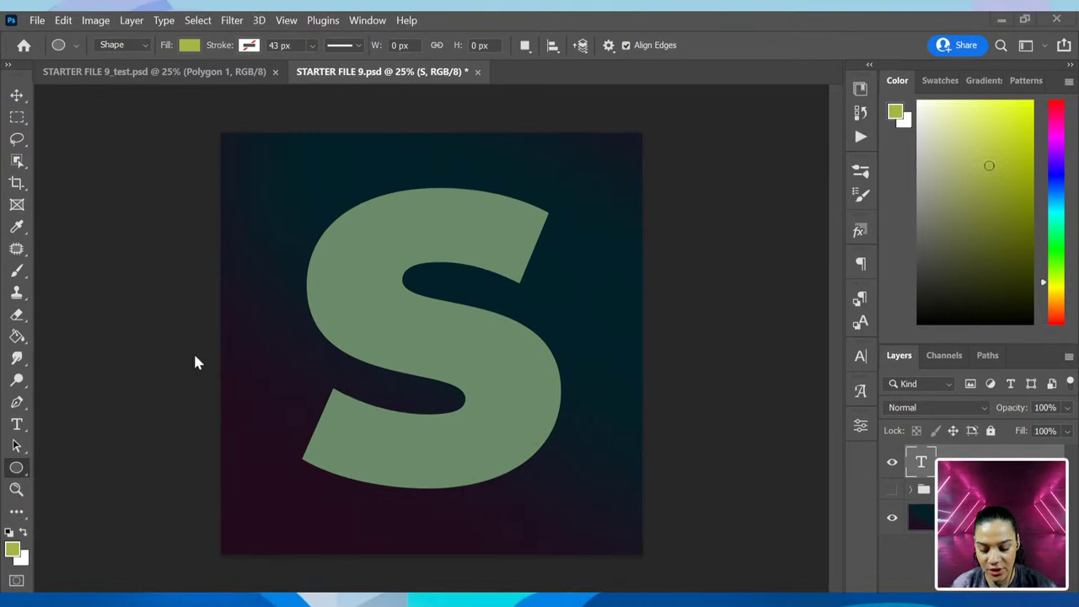
Step: Draw a wide ellipse about 2841 by 726 px across the lower part of the S and fill it with library colour #024554
{"action": "right_click", "coordinate": [17, 467]}
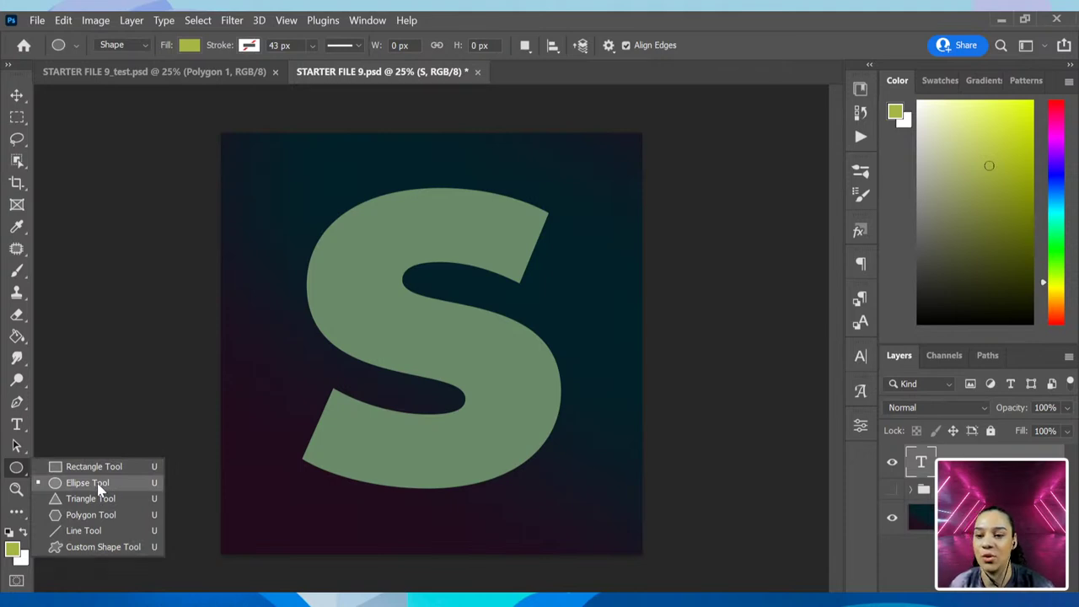
{"action": "left_click", "coordinate": [97, 482]}
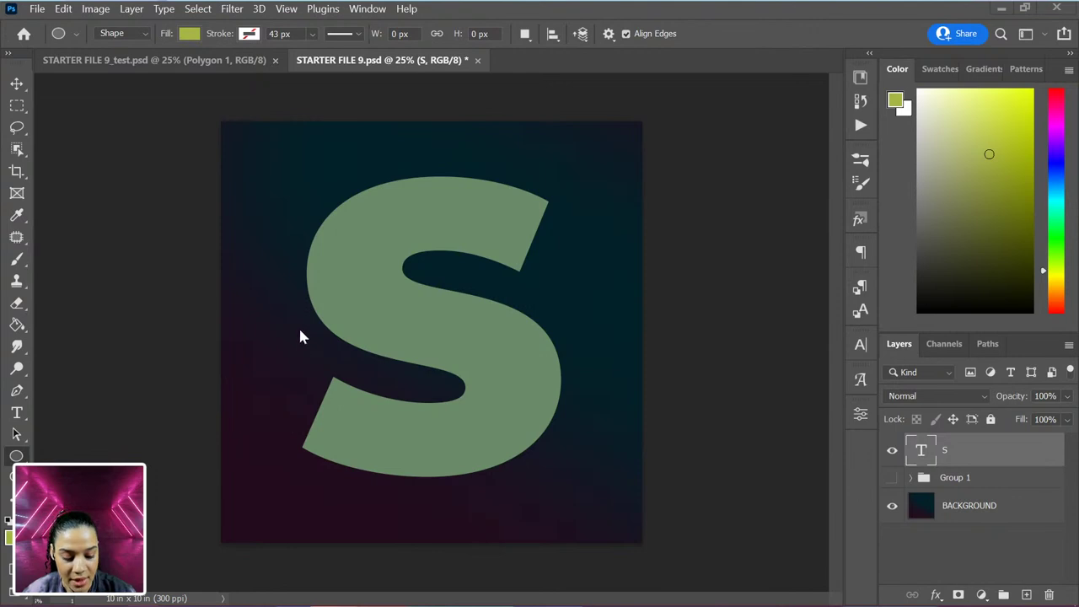
{"action": "left_click_drag", "start_coordinate": [245, 371], "coordinate": [644, 474]}
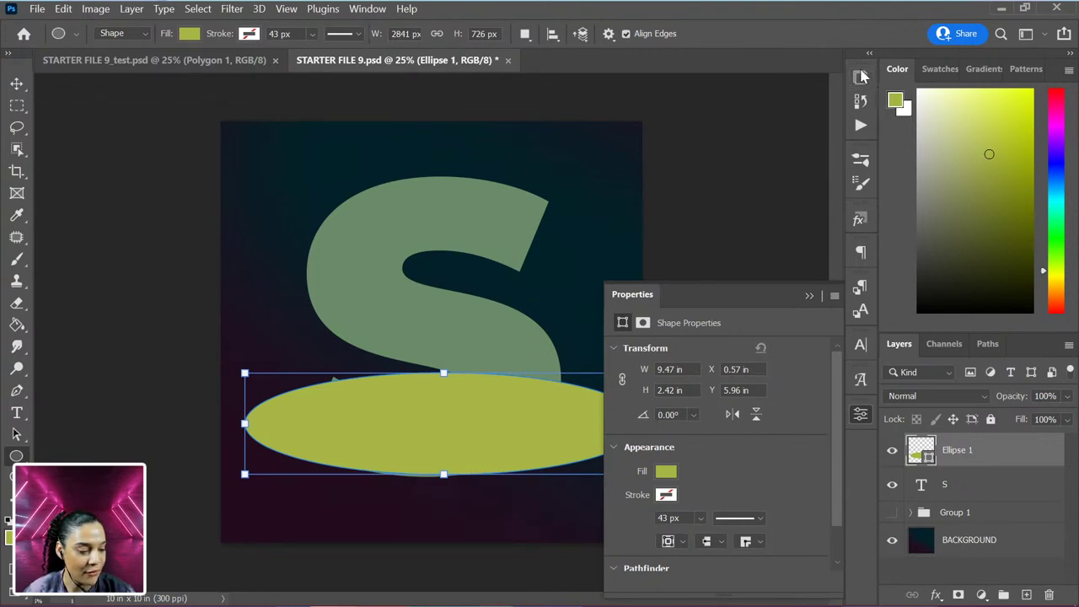
{"action": "left_click", "coordinate": [859, 78]}
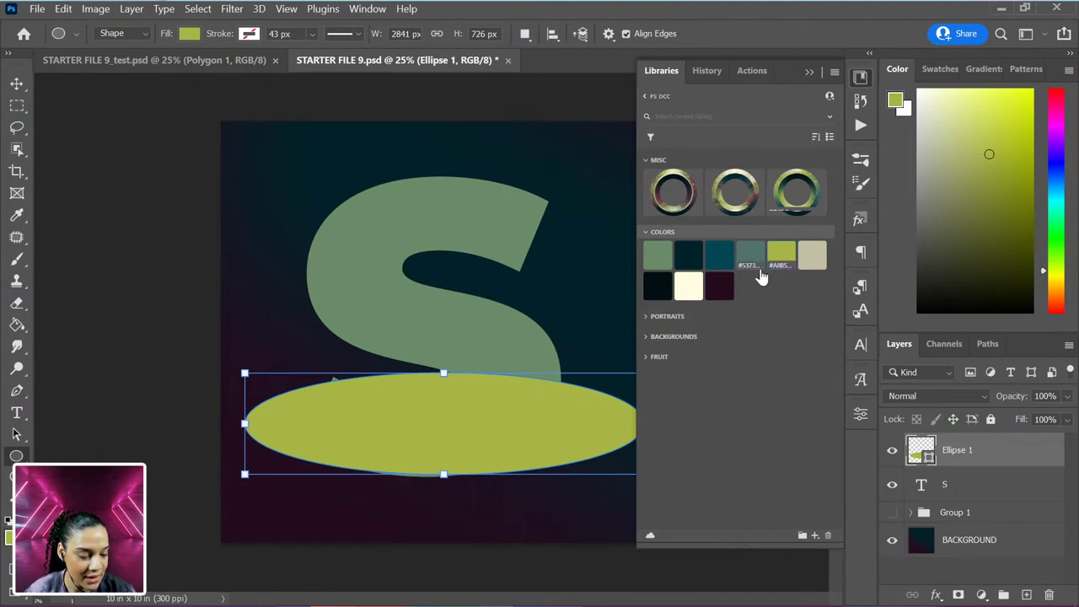
{"action": "left_click", "coordinate": [717, 256]}
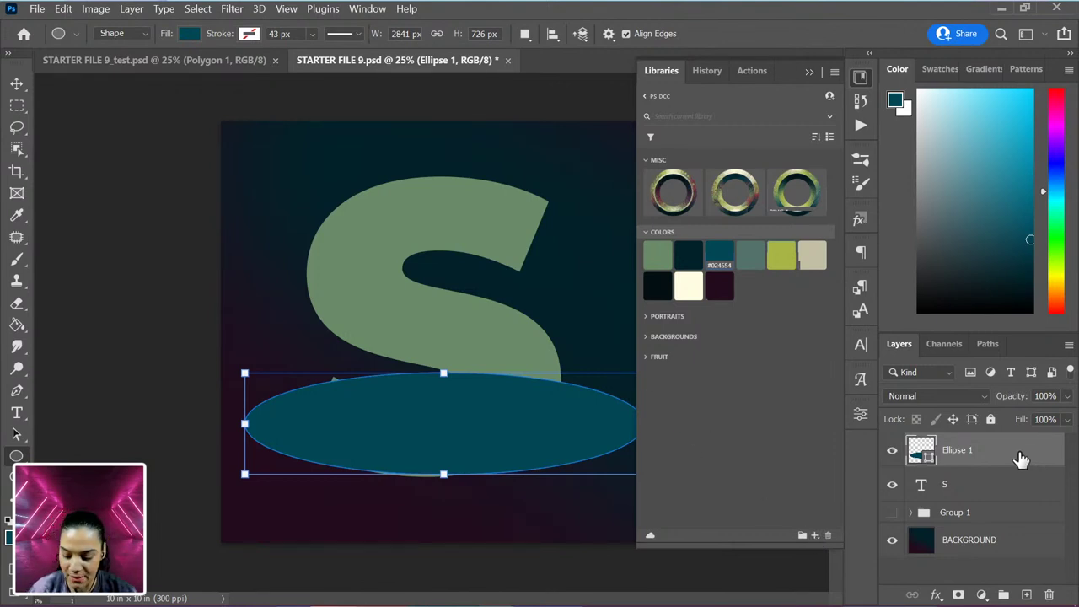
{"action": "key", "text": "Return"}
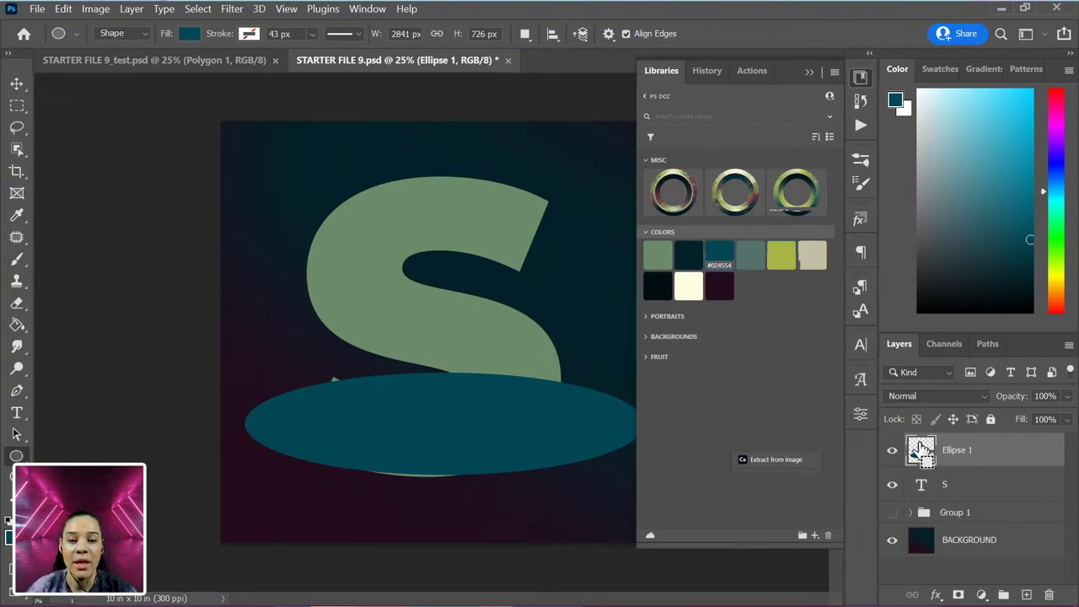
Step: Duplicate the ellipse and move the copy straight down about 200 px so the two overlap
{"action": "key", "text": "ctrl+j"}
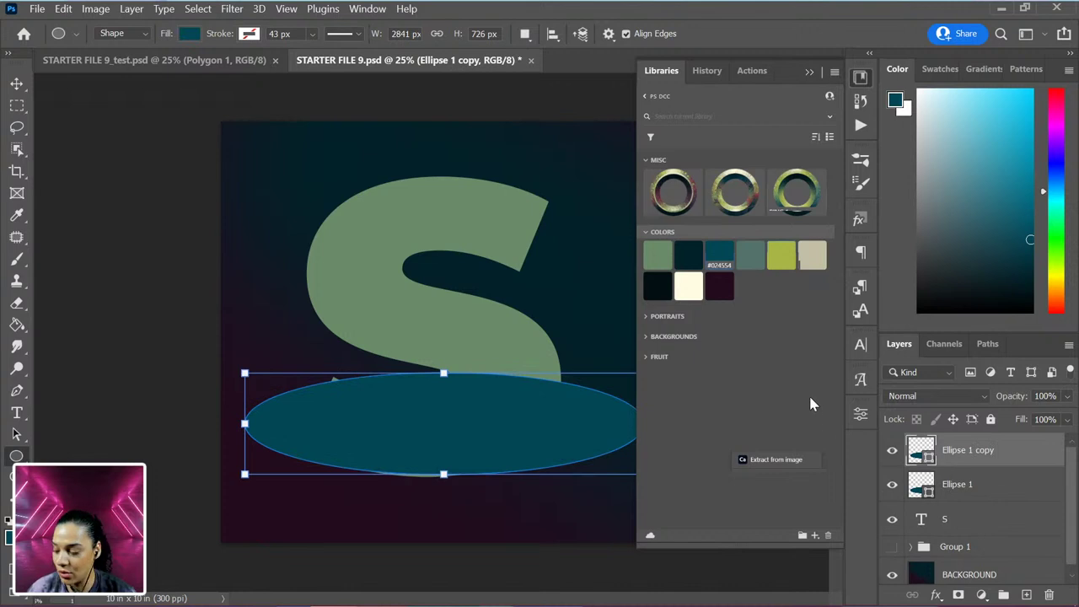
{"action": "key", "text": "ctrl+t"}
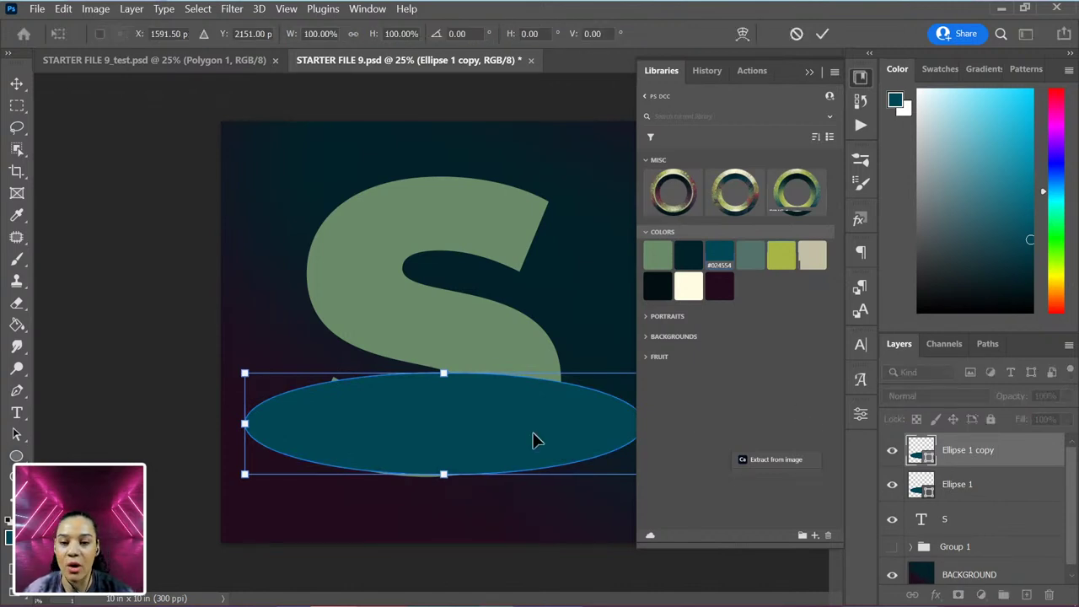
{"action": "left_click_drag", "start_coordinate": [533, 439], "coordinate": [530, 466]}
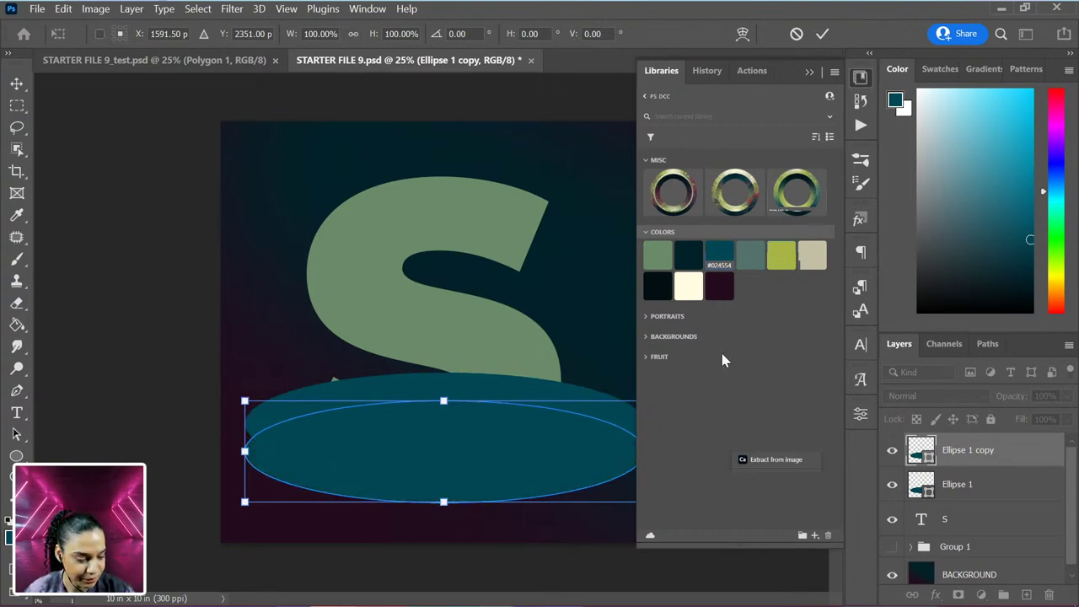
{"action": "left_click", "coordinate": [1030, 462]}
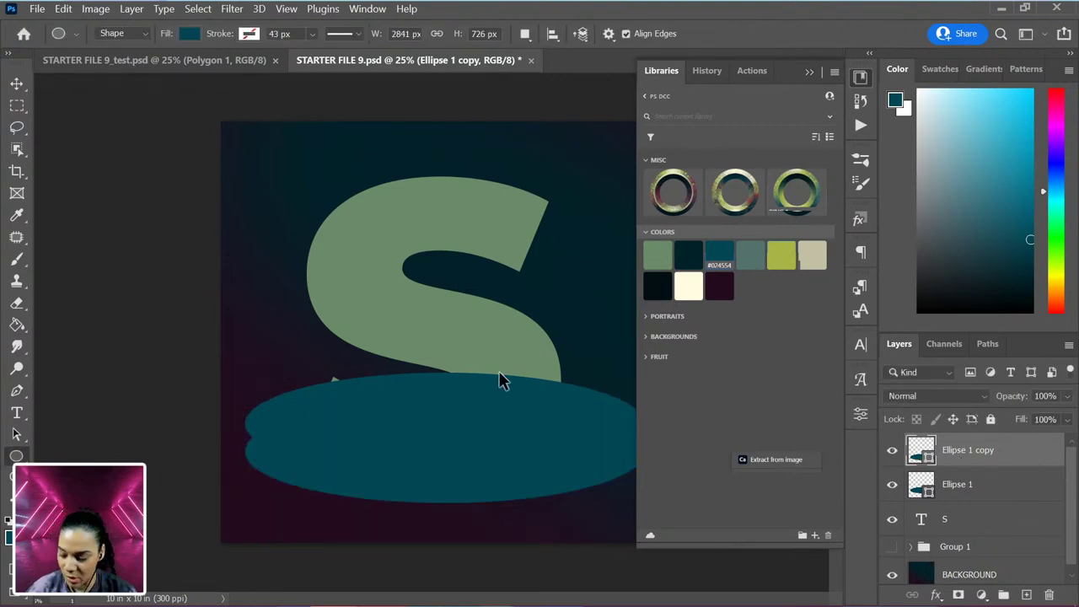
Step: Duplicate the lower ellipse again and move this third ellipse straight down about 224 px
{"action": "key", "text": "ctrl+j"}
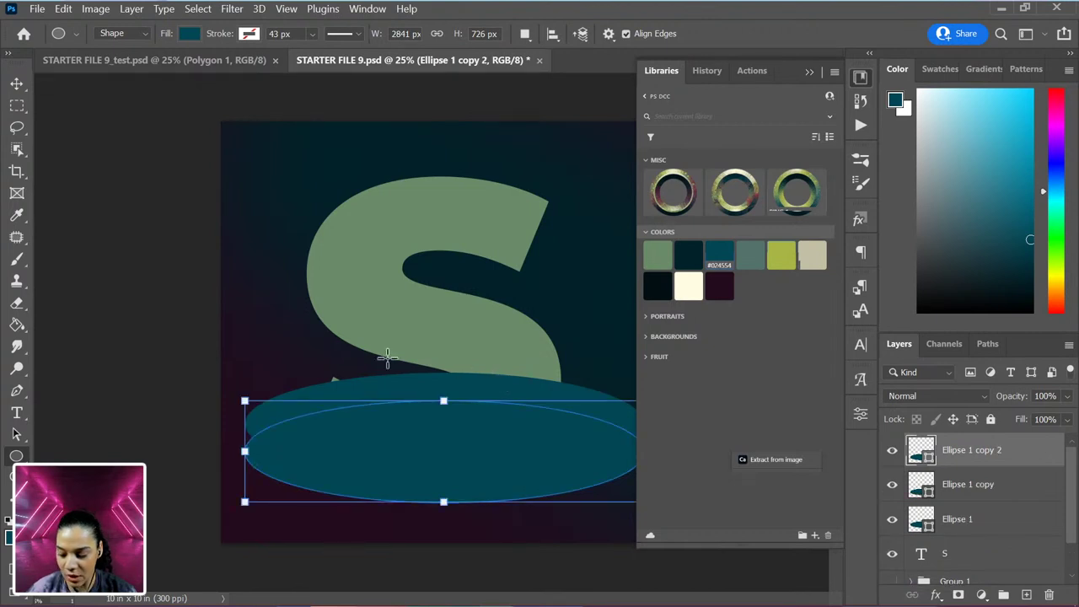
{"action": "key", "text": "ctrl+t"}
{"action": "left_click_drag", "start_coordinate": [500, 451], "coordinate": [503, 481]}
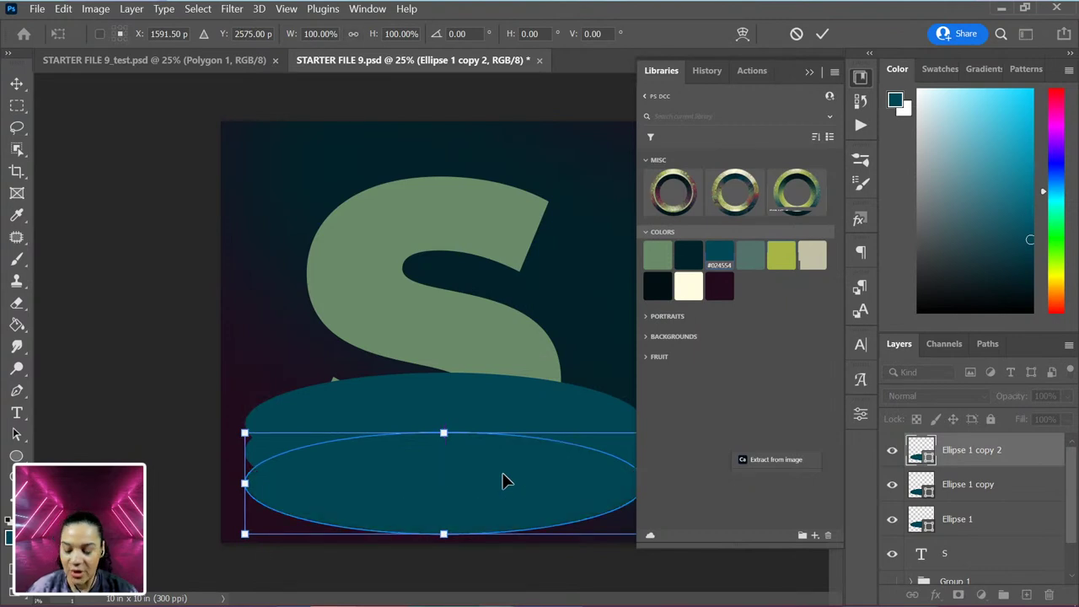
{"action": "key", "text": "Return"}
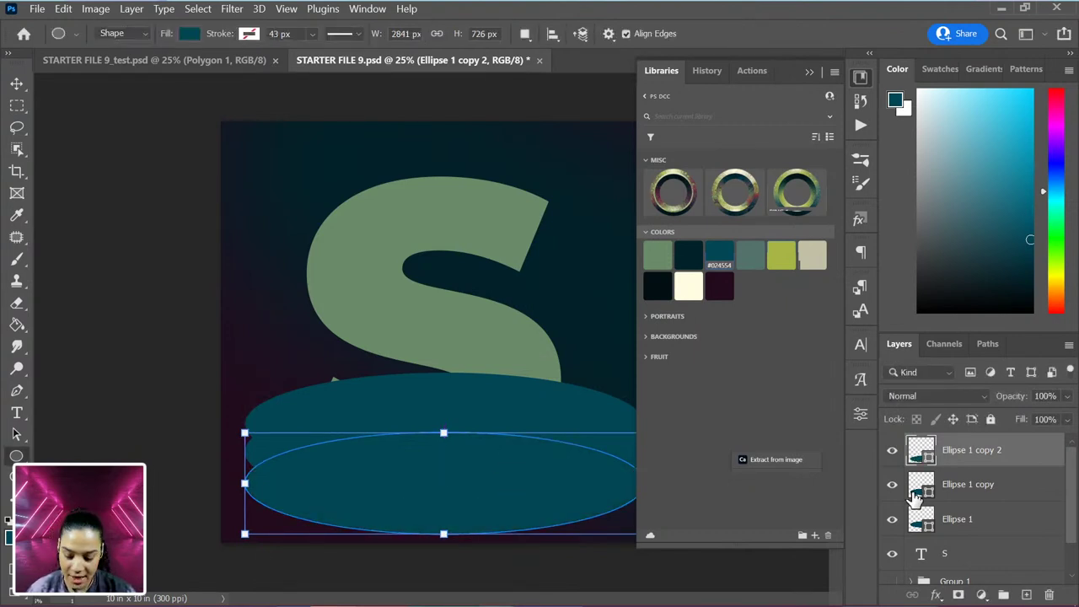
Step: Recolour the original ellipse with the near-black library swatch and the middle ellipse with the dark teal swatch
{"action": "left_click", "coordinate": [982, 521]}
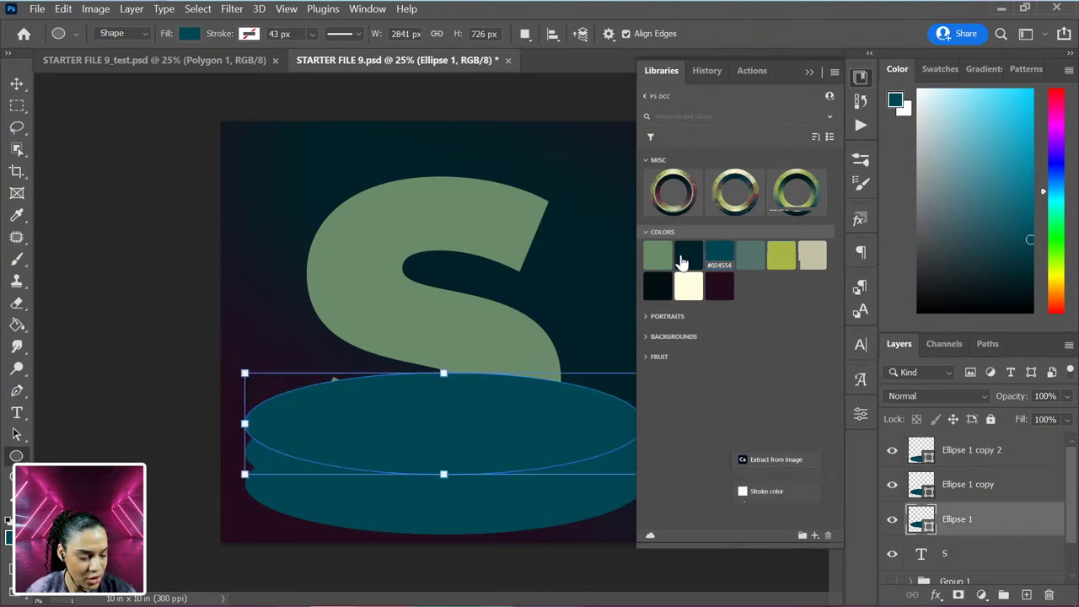
{"action": "left_click", "coordinate": [663, 291]}
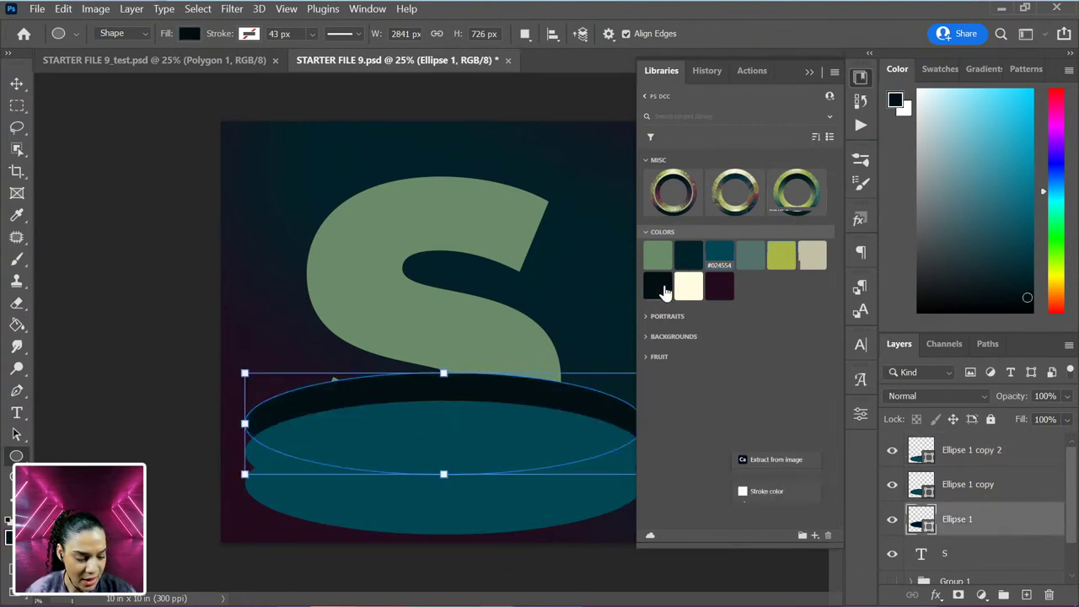
{"action": "left_click", "coordinate": [1004, 487]}
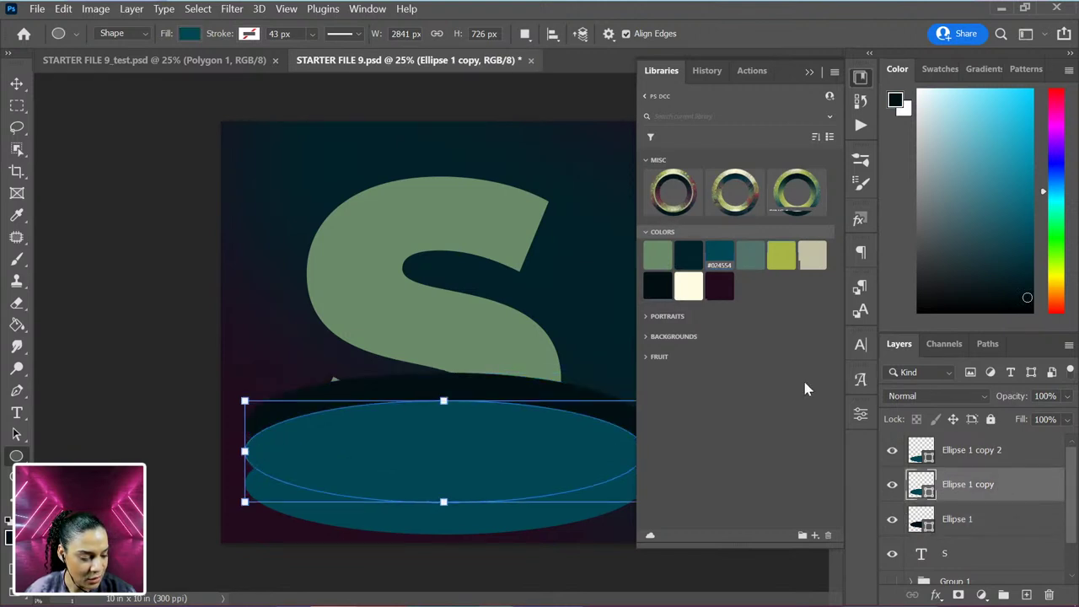
{"action": "left_click", "coordinate": [689, 256]}
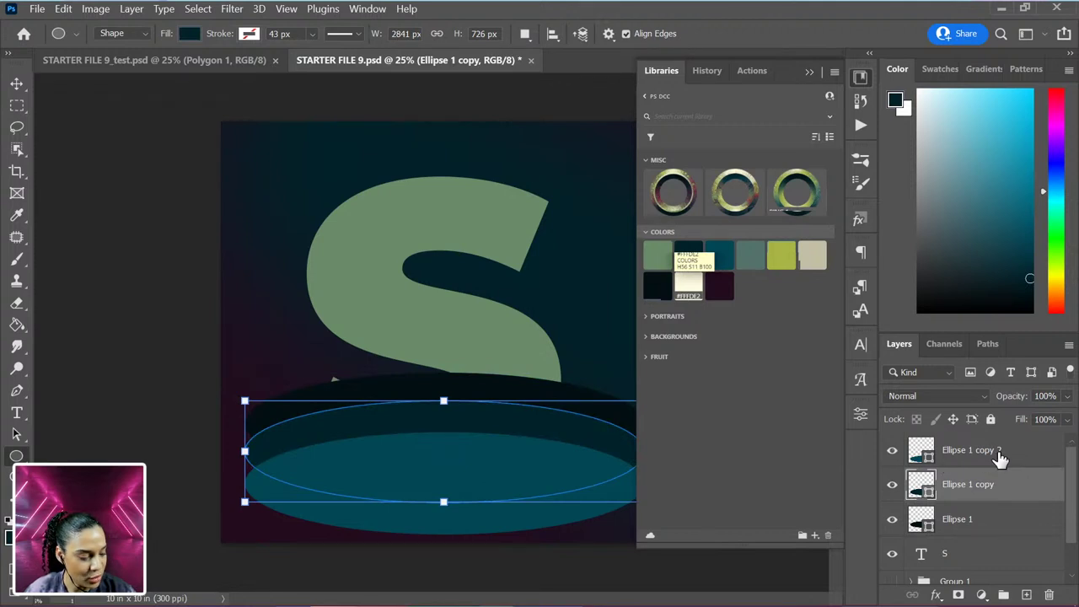
Step: Nudge the lowest ellipse straight up 44 px so it overlaps the middle ellipse more
{"action": "left_click", "coordinate": [990, 455]}
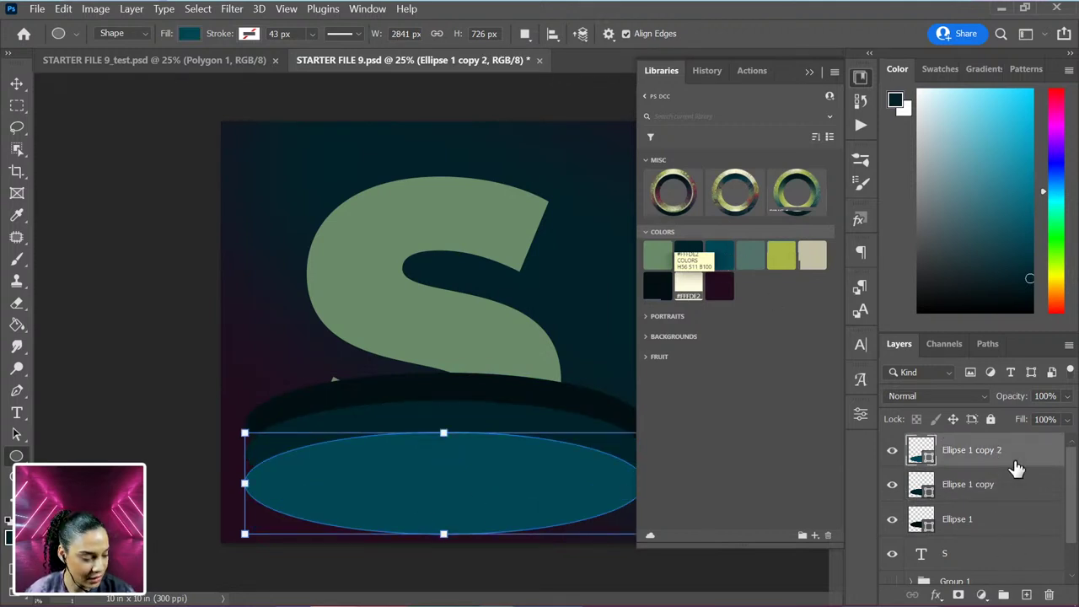
{"action": "key", "text": "ctrl+t"}
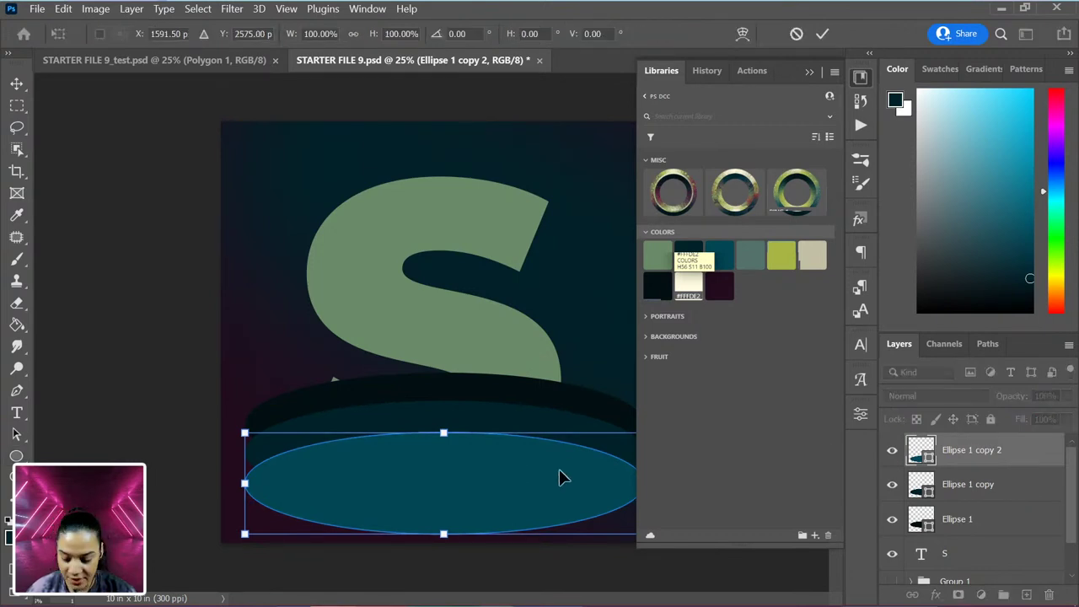
{"action": "key", "text": "shift+Up"}
{"action": "key", "text": "shift+Up"}
{"action": "key", "text": "shift+Up"}
{"action": "key", "text": "shift+Up"}
{"action": "key", "text": "Up"}
{"action": "key", "text": "Up"}
{"action": "key", "text": "Up"}
{"action": "key", "text": "Up"}
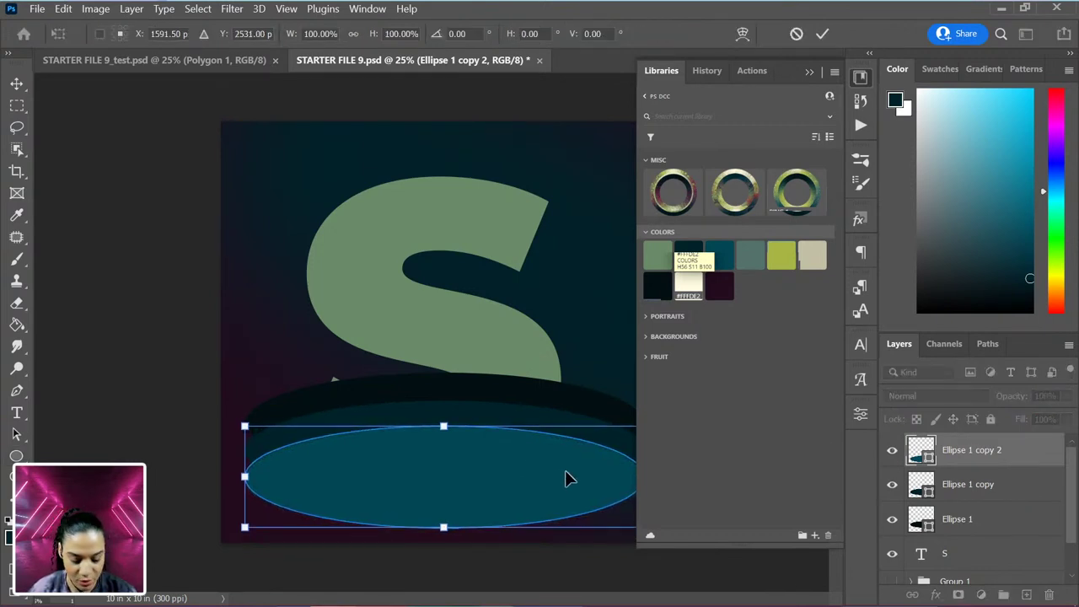
{"action": "key", "text": "Return"}
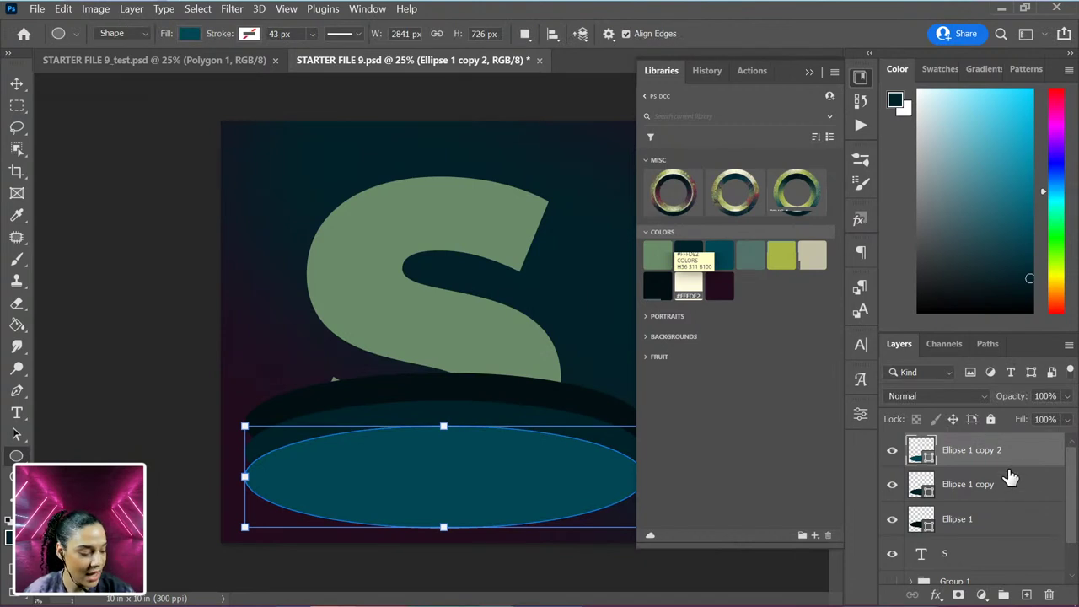
Step: Group the three stacked ellipses and move the group straight down so more of the lower S shows
{"action": "left_click", "coordinate": [990, 535], "text": "shift"}
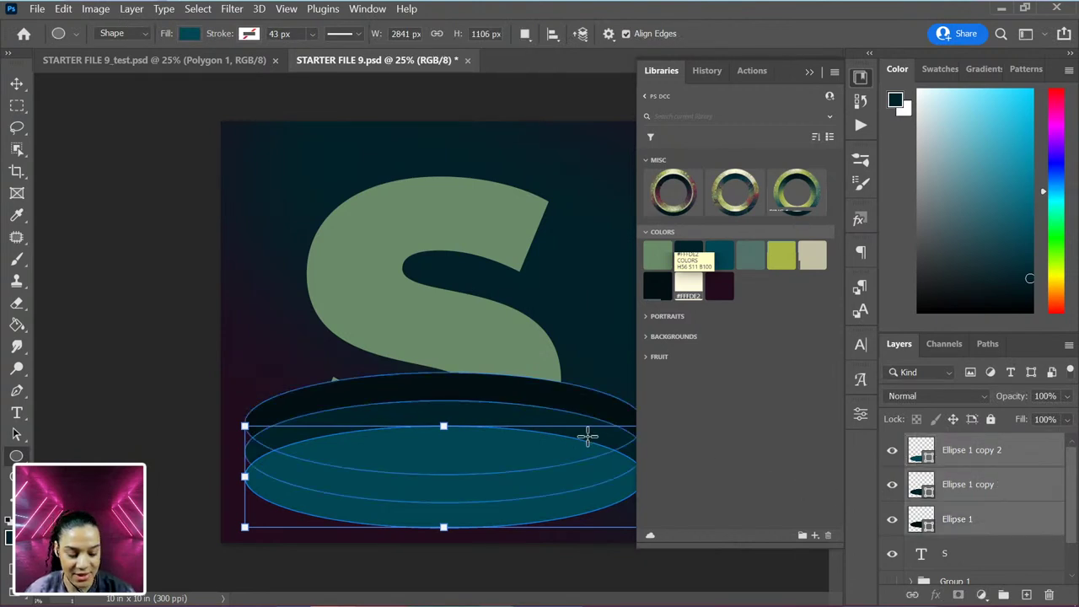
{"action": "key", "text": "ctrl+t"}
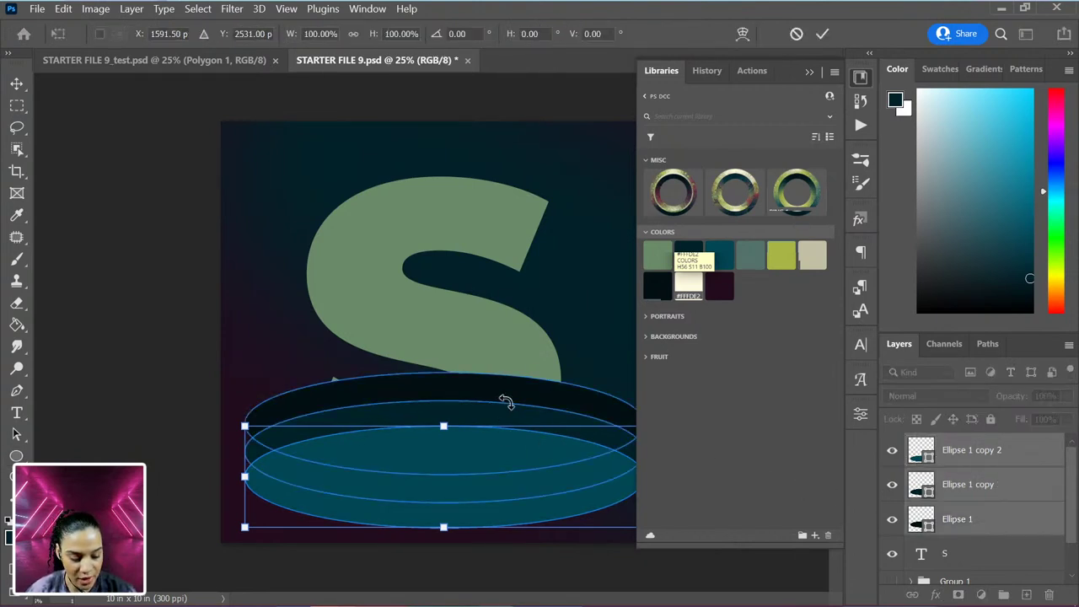
{"action": "key", "text": "Return"}
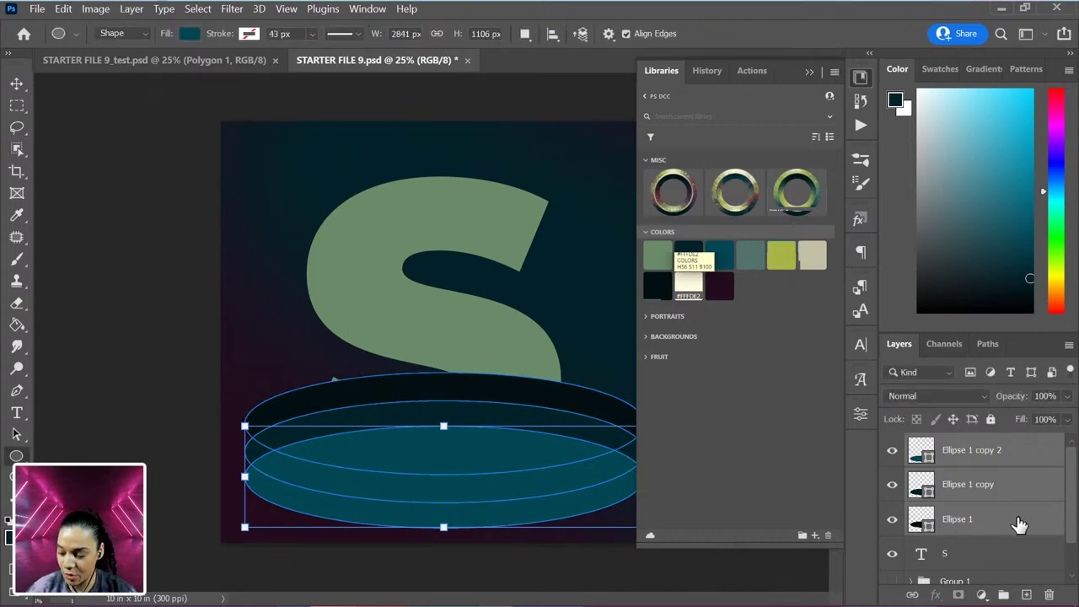
{"action": "key", "text": "ctrl+g"}
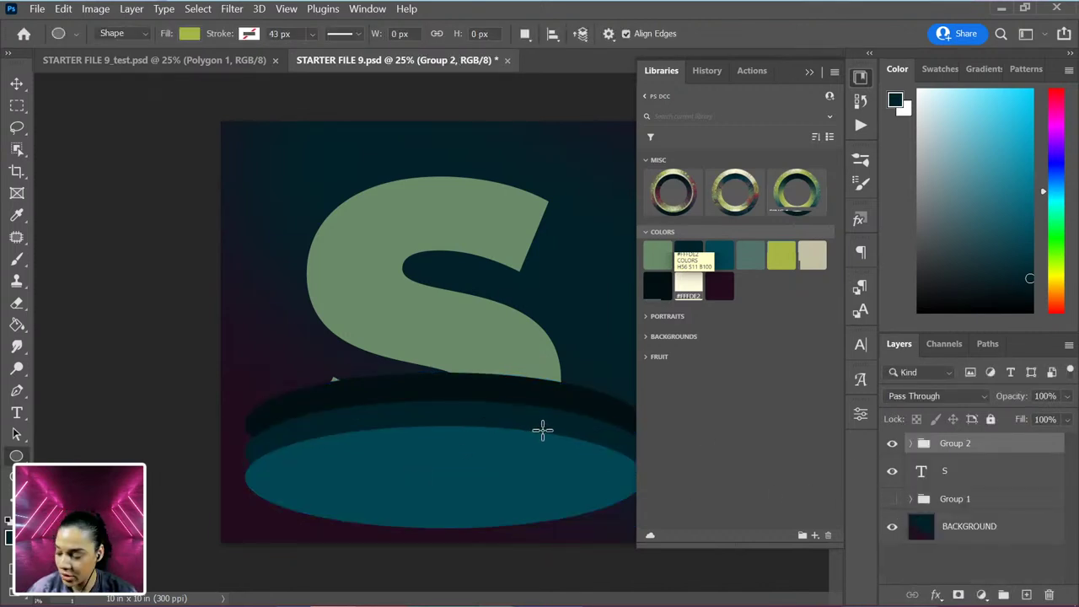
{"action": "key", "text": "ctrl+t"}
{"action": "left_click_drag", "start_coordinate": [515, 414], "coordinate": [505, 450]}
{"action": "key", "text": "u"}
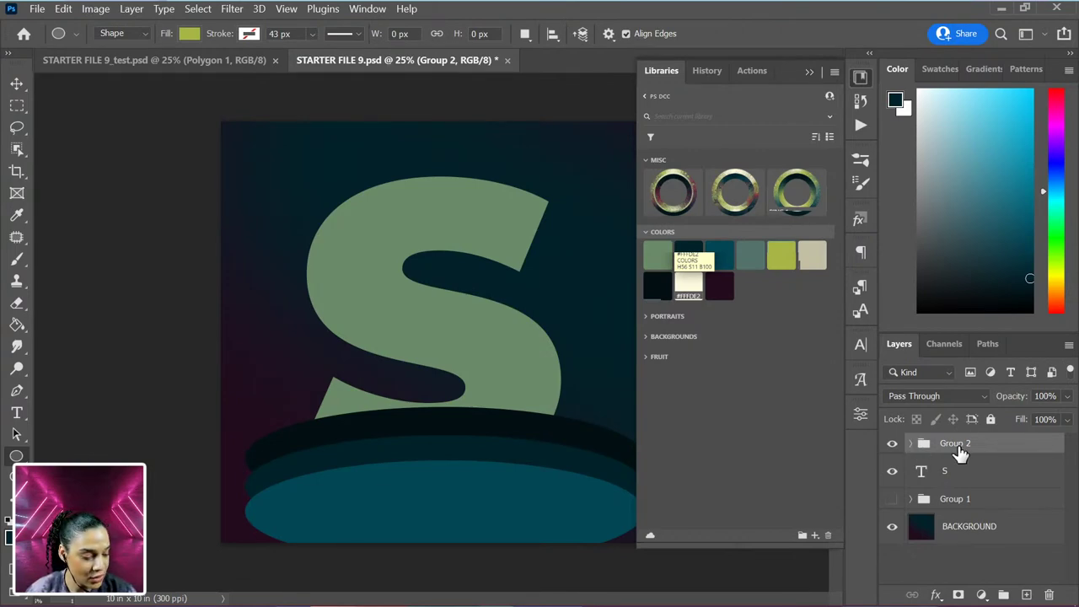
Step: Ungroup the three ellipses and clip all of them to the letter S with a clipping mask
{"action": "right_click", "coordinate": [1001, 448]}
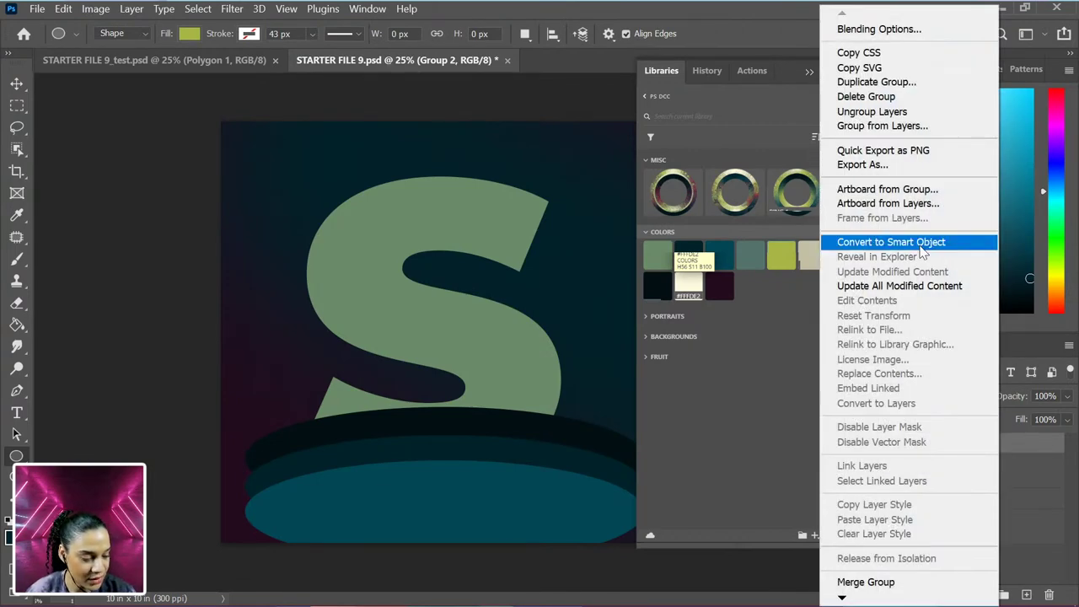
{"action": "left_click", "coordinate": [877, 111]}
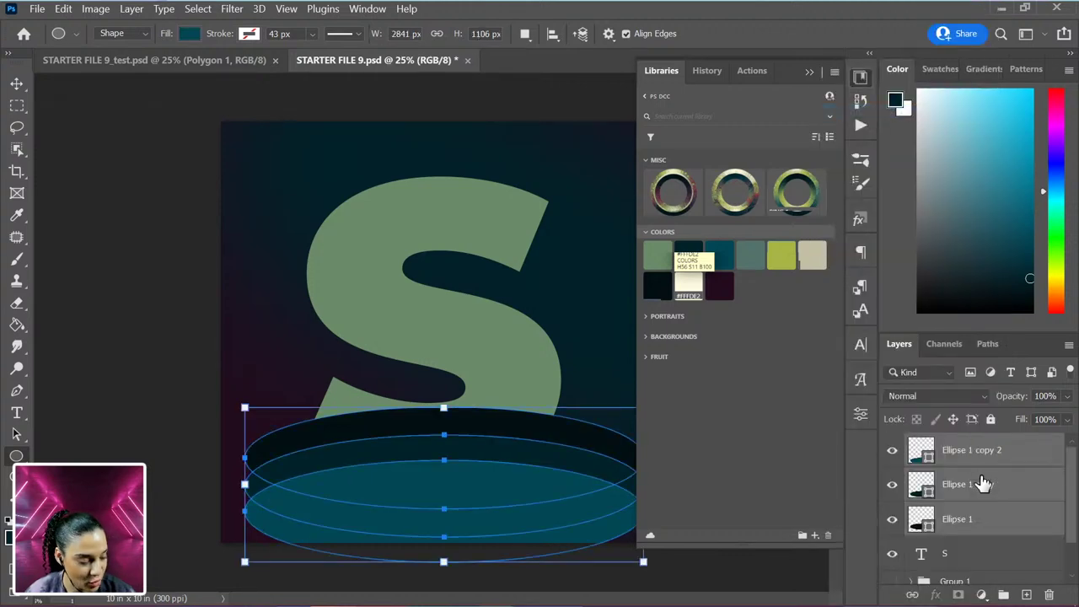
{"action": "right_click", "coordinate": [984, 507]}
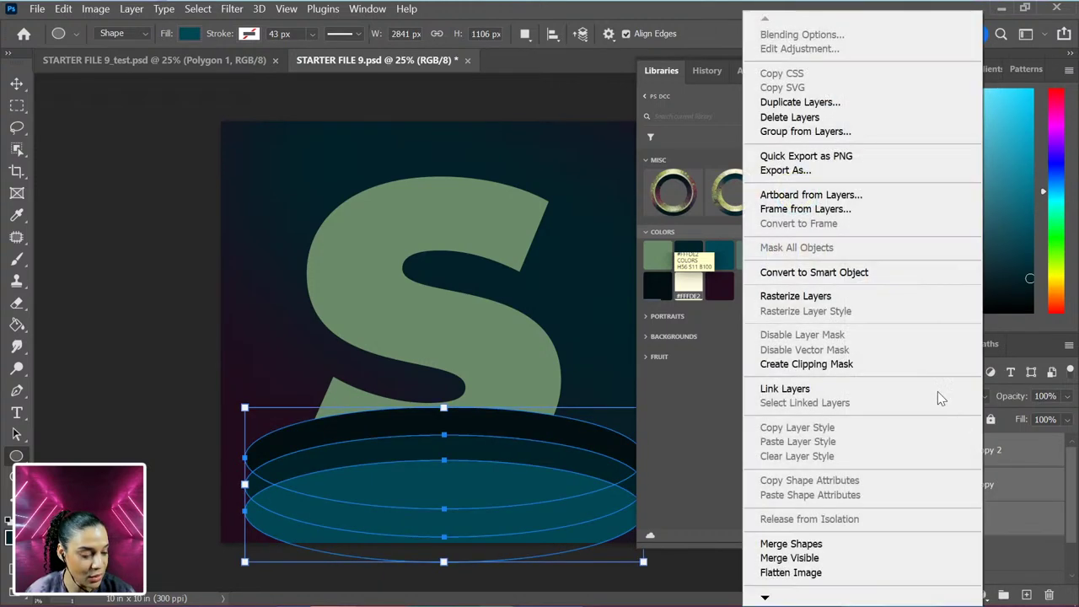
{"action": "left_click", "coordinate": [843, 364]}
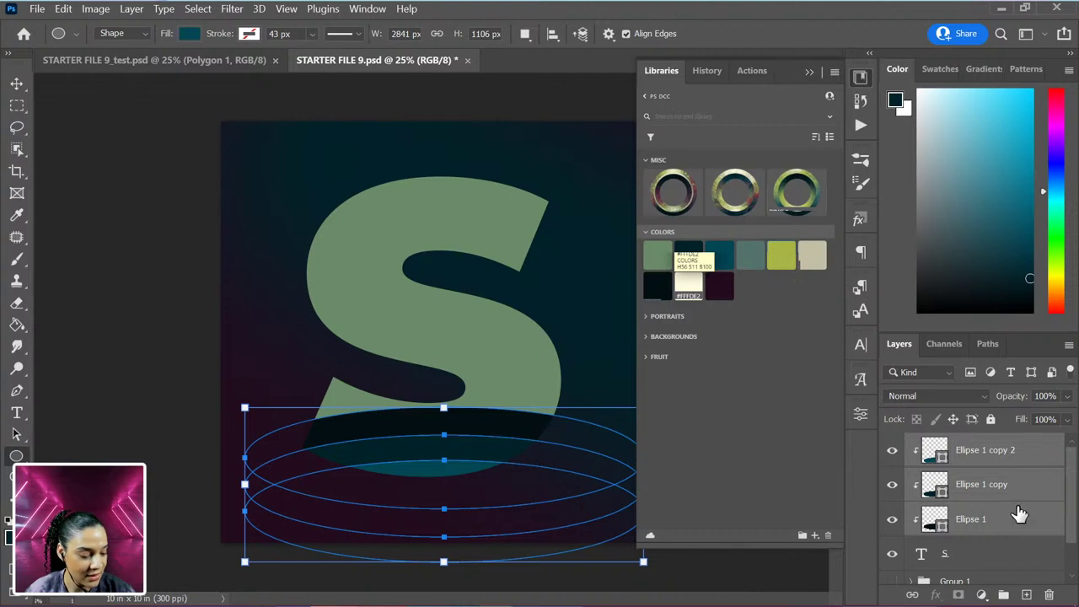
{"action": "left_click", "coordinate": [1018, 561]}
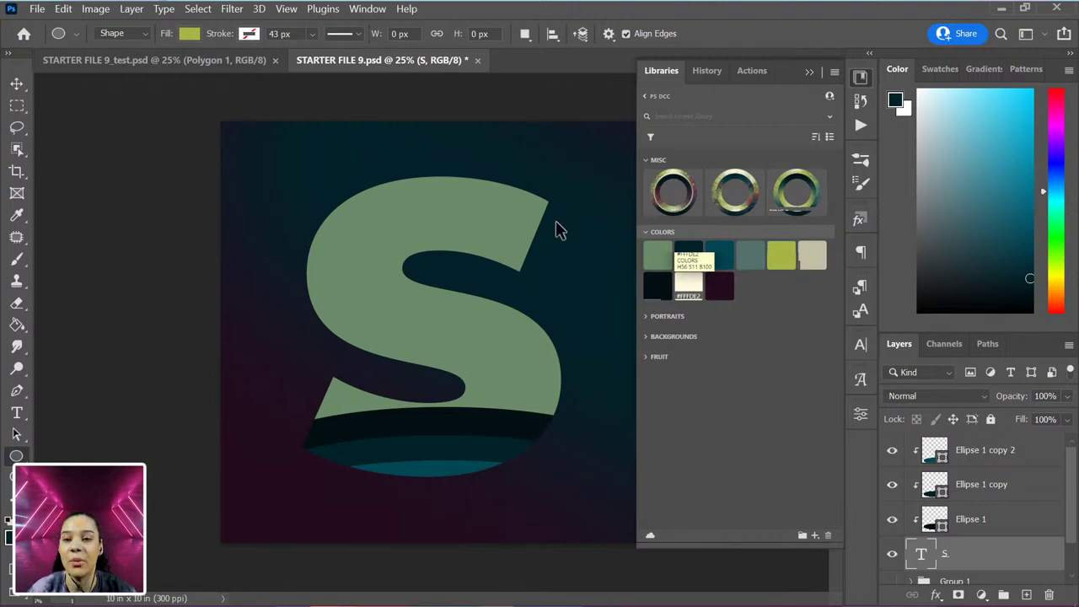
Step: Draw three overlapping cloud ellipses near the S's upper-left curve, about 810 by 293, 948 by 233 and 593 by 422 px
{"action": "key", "text": "ctrl+plus"}
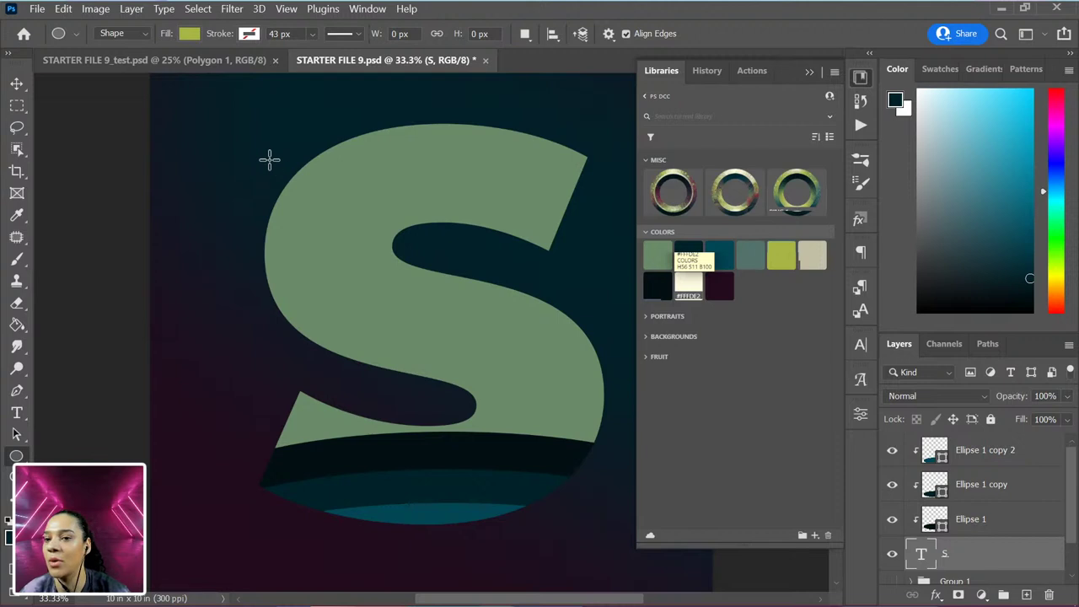
{"action": "left_click", "coordinate": [1023, 458]}
{"action": "left_click_drag", "start_coordinate": [198, 123], "coordinate": [349, 176]}
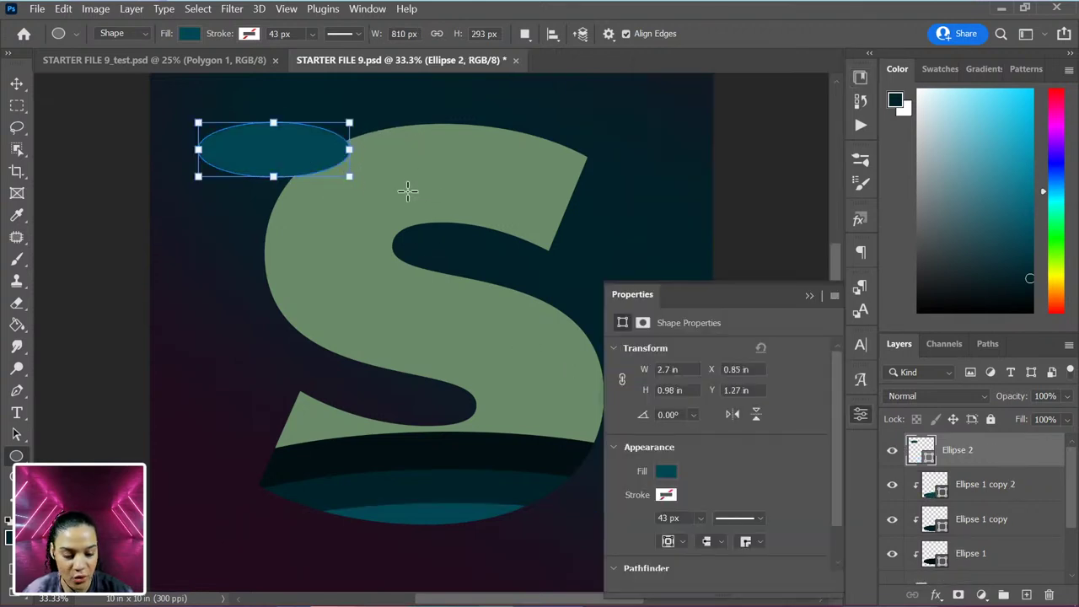
{"action": "left_click_drag", "start_coordinate": [404, 190], "coordinate": [225, 150]}
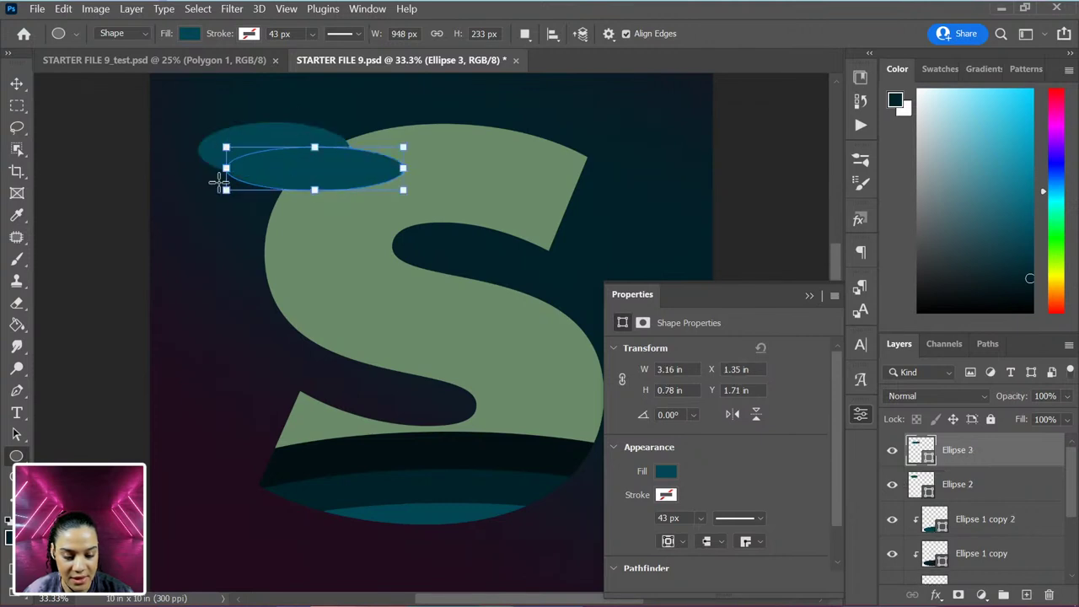
{"action": "left_click_drag", "start_coordinate": [168, 116], "coordinate": [278, 195]}
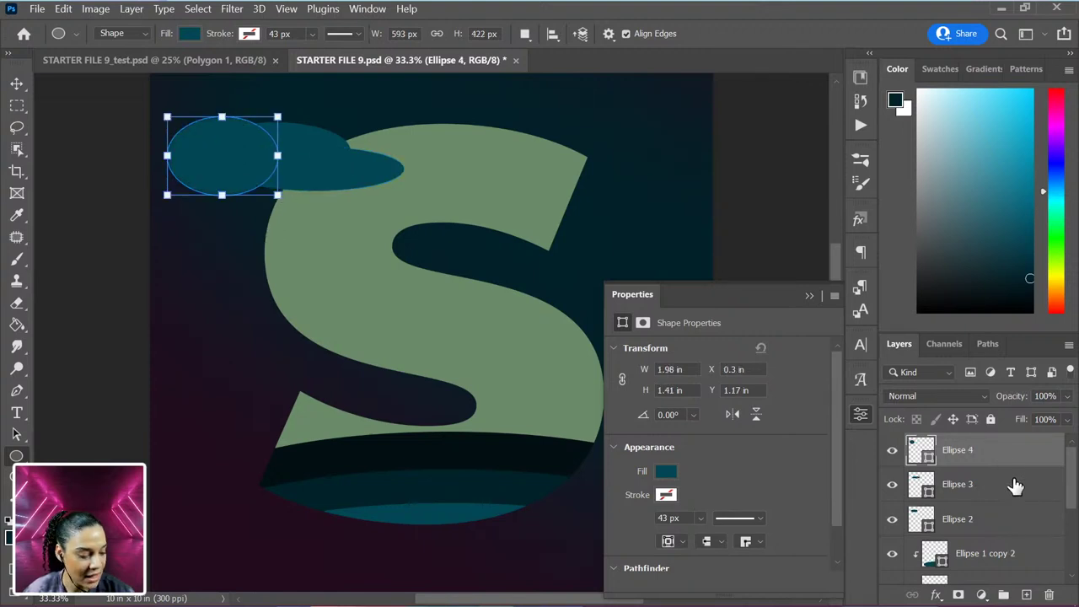
Step: Merge the three cloud ellipses into one shape layer and rasterize it
{"action": "left_click", "coordinate": [1008, 524], "text": "shift"}
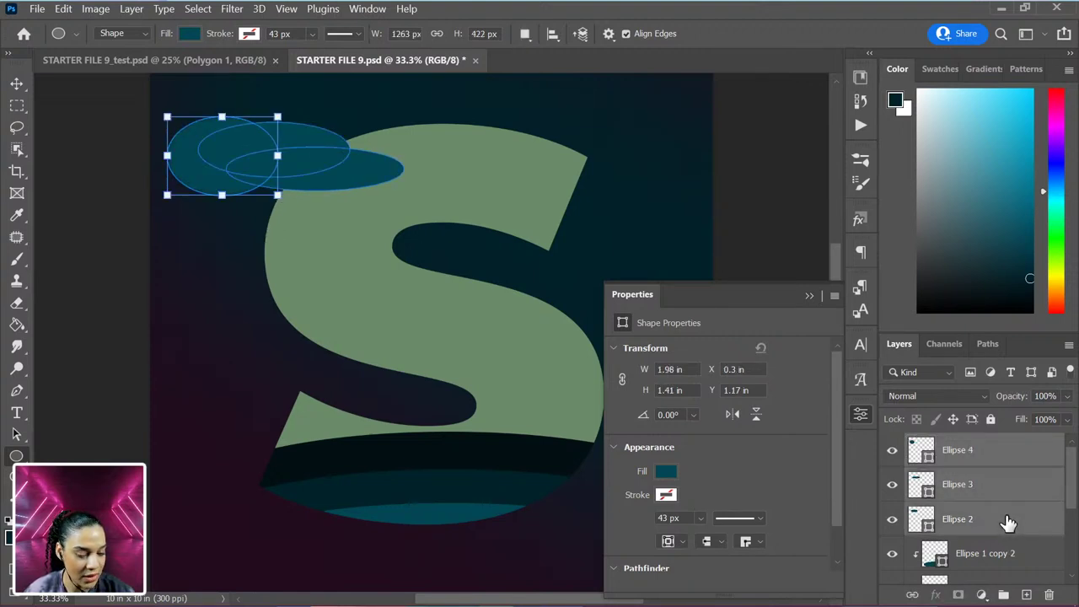
{"action": "right_click", "coordinate": [1002, 498]}
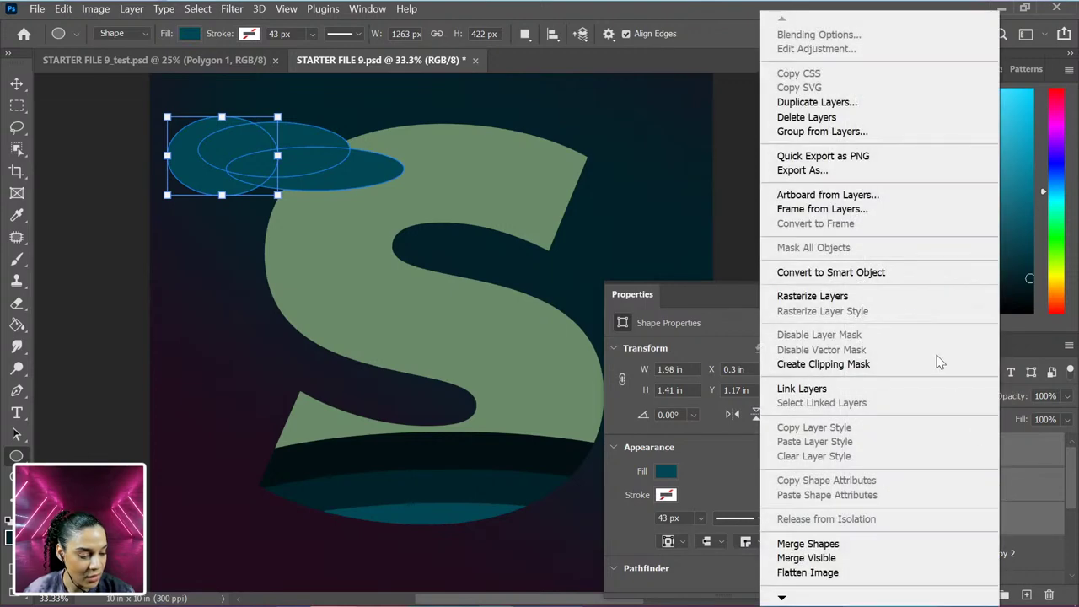
{"action": "left_click", "coordinate": [1055, 516]}
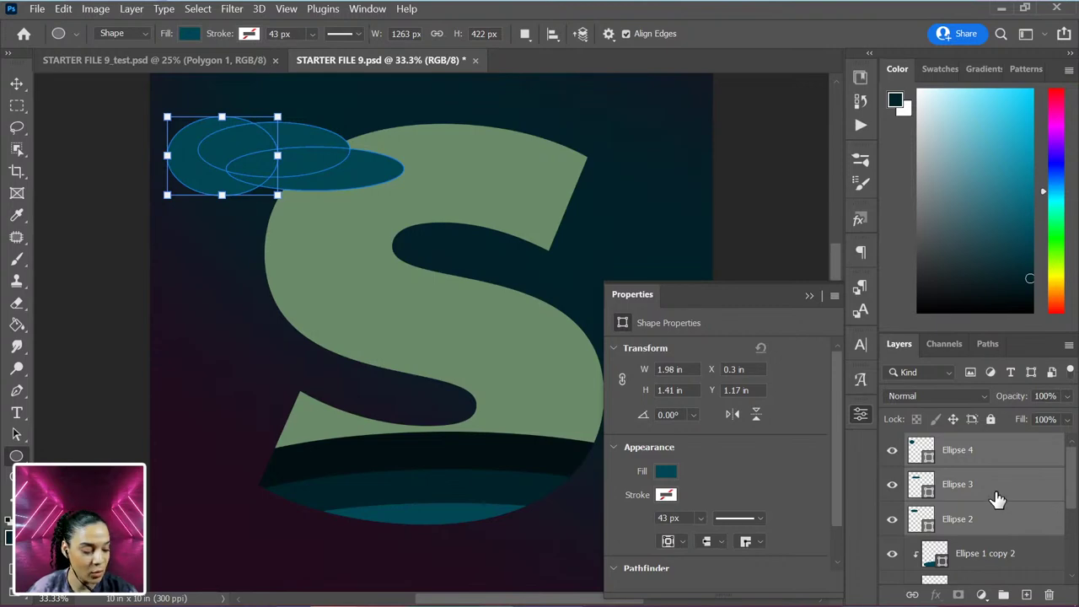
{"action": "key", "text": "ctrl+e"}
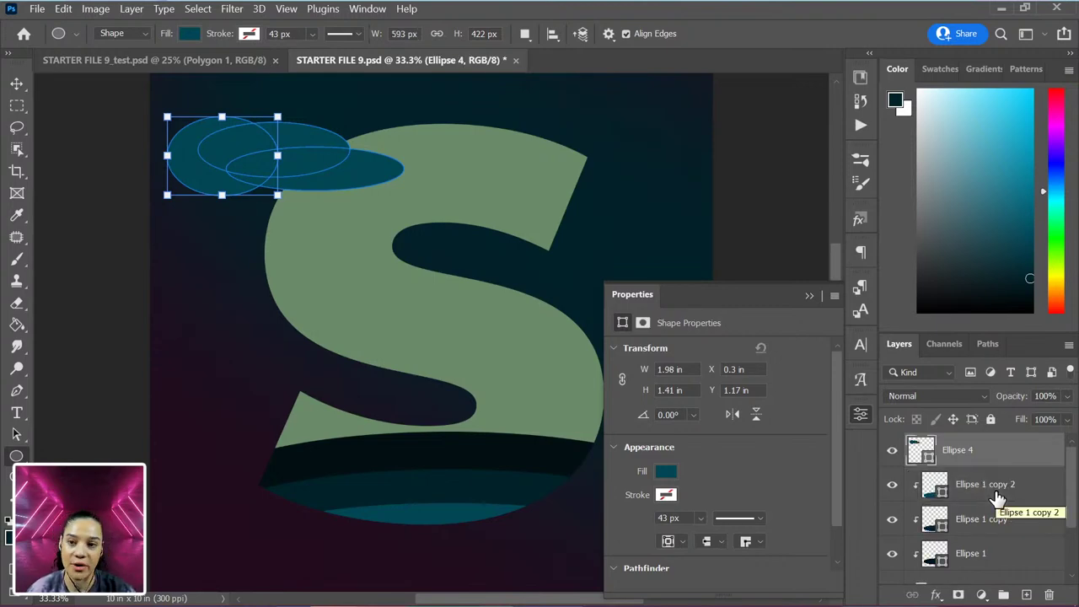
{"action": "right_click", "coordinate": [1028, 455]}
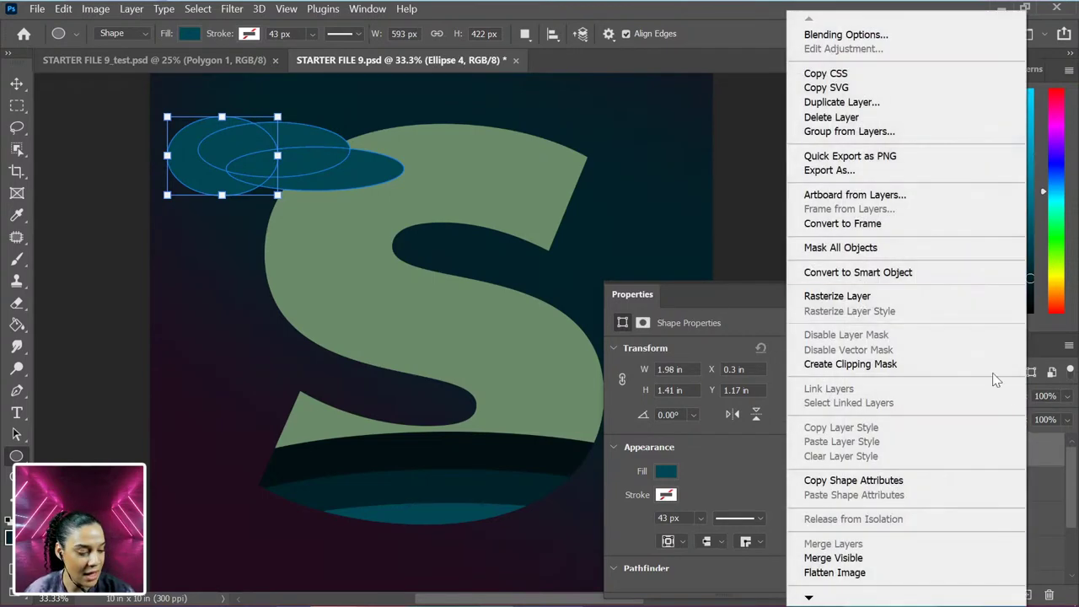
{"action": "left_click", "coordinate": [849, 296]}
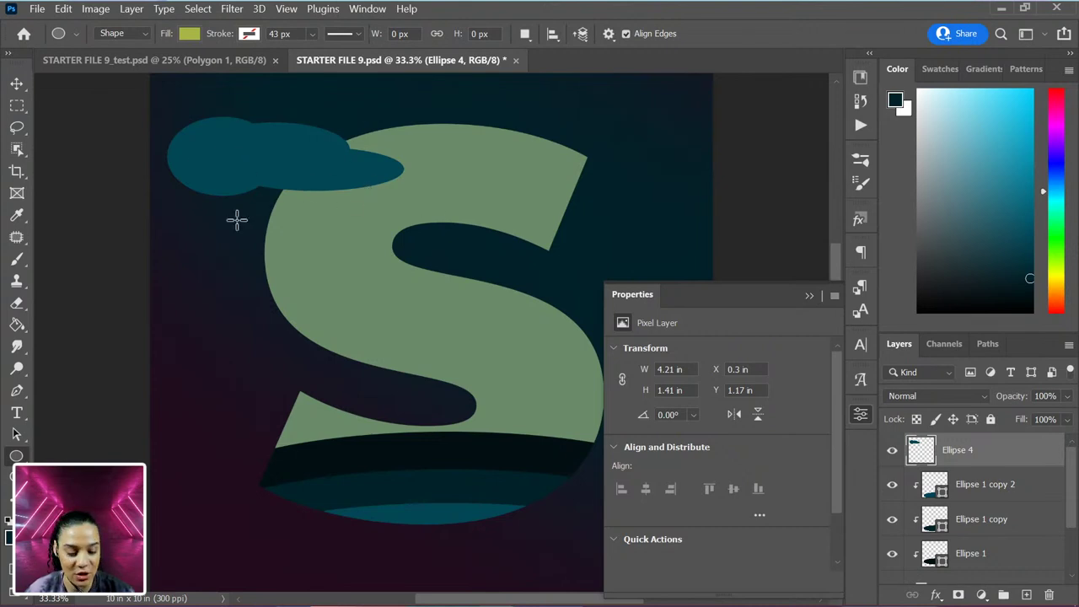
Step: Select the cloud's upper part with a rectangular marquee about 4.92 by 1.3 in and mask the layer to that selection
{"action": "left_click", "coordinate": [14, 107]}
{"action": "left_click_drag", "start_coordinate": [141, 95], "coordinate": [426, 167]}
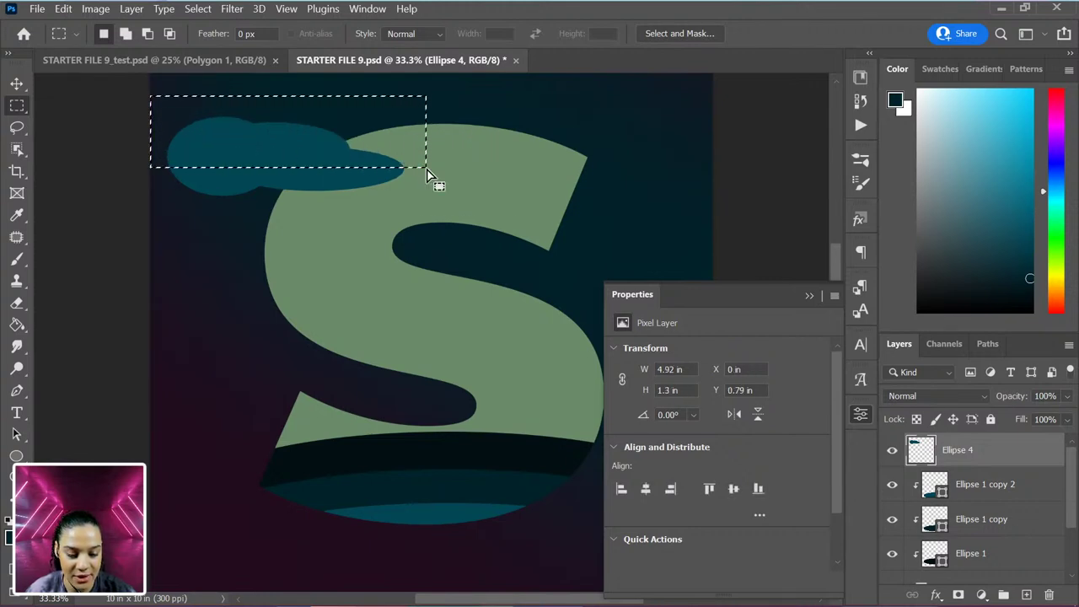
{"action": "left_click", "coordinate": [959, 594]}
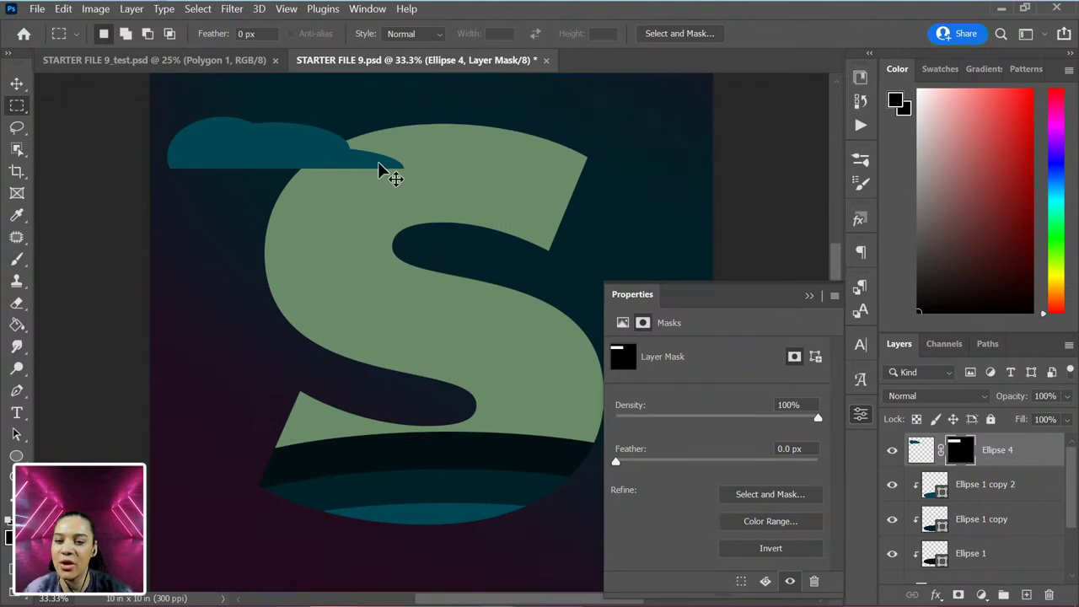
Step: Undo the layer mask, selection, rasterizing and merge so the three cloud ellipses are separate shapes again
{"action": "key", "text": "ctrl+z"}
{"action": "key", "text": "ctrl+z"}
{"action": "key", "text": "ctrl+z"}
{"action": "key", "text": "ctrl+z"}
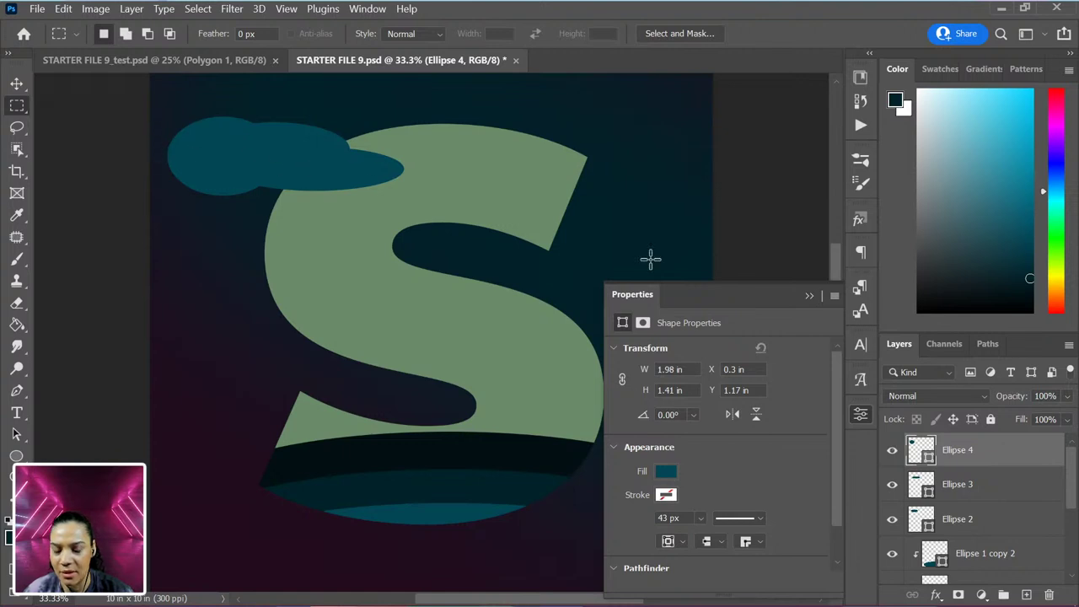
Step: Select the three cloud ellipses and move them about 920 px to the right across the upper curve of the S
{"action": "left_click", "coordinate": [988, 518], "text": "shift"}
{"action": "key", "text": "ctrl+t"}
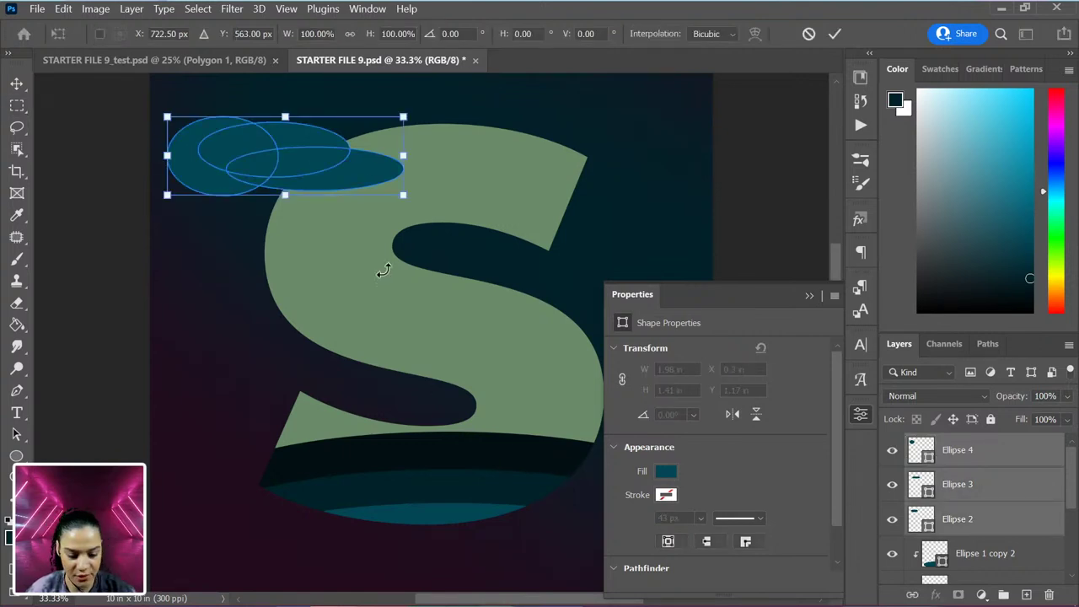
{"action": "left_click_drag", "start_coordinate": [320, 160], "coordinate": [494, 176]}
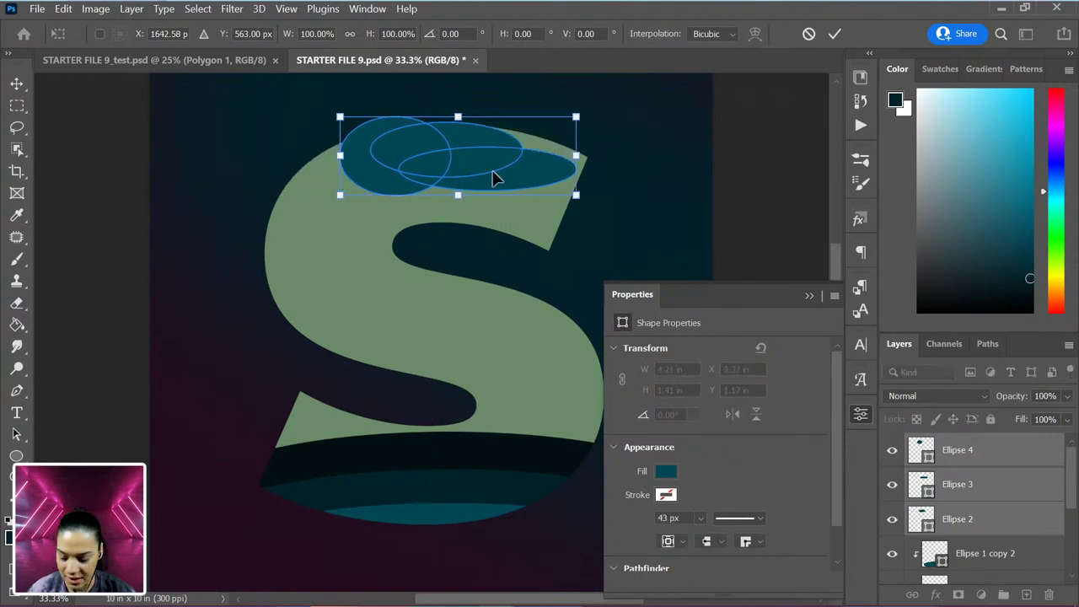
{"action": "key", "text": "Return"}
{"action": "key", "text": "m"}
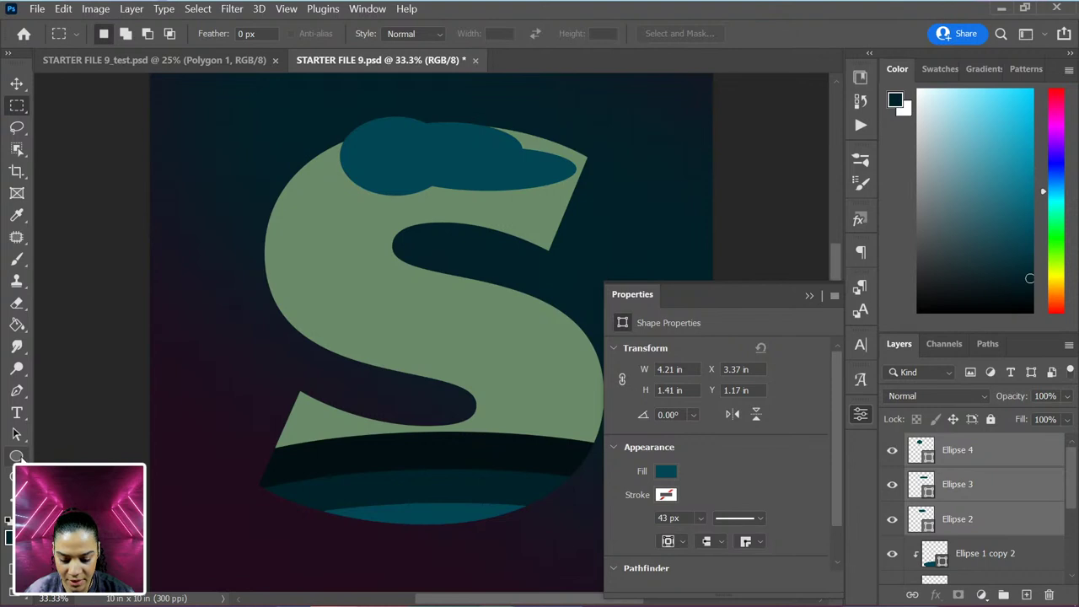
Step: Draw a fourth ellipse at the cloud's lower-left end, shift it slightly up and left, and resize it to about 711 by 245 px
{"action": "left_click", "coordinate": [16, 455]}
{"action": "left_click_drag", "start_coordinate": [316, 157], "coordinate": [449, 193]}
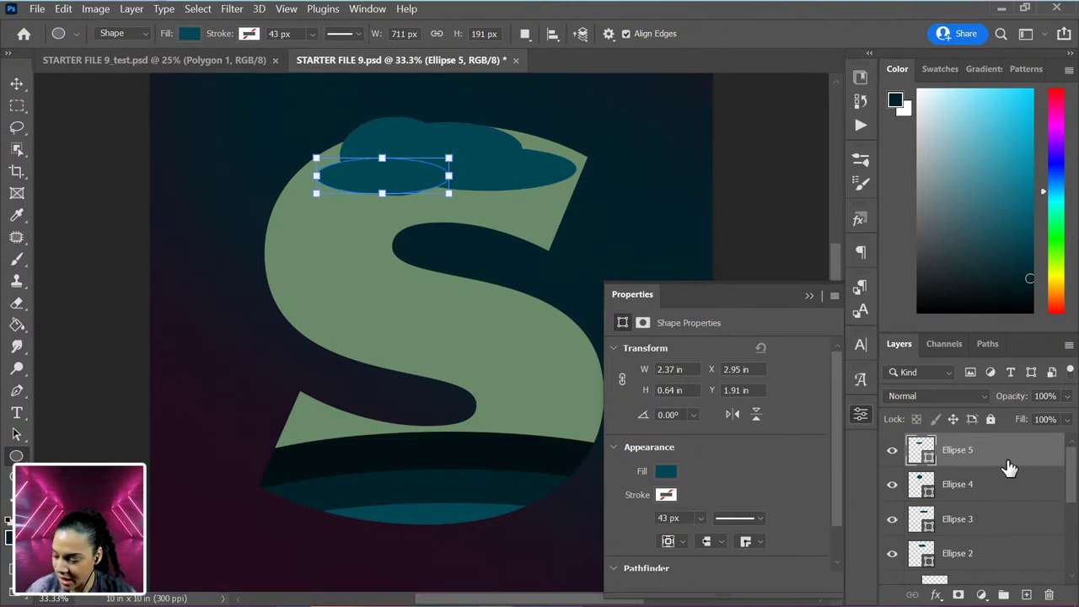
{"action": "key", "text": "ctrl+t"}
{"action": "left_click_drag", "start_coordinate": [417, 180], "coordinate": [371, 194]}
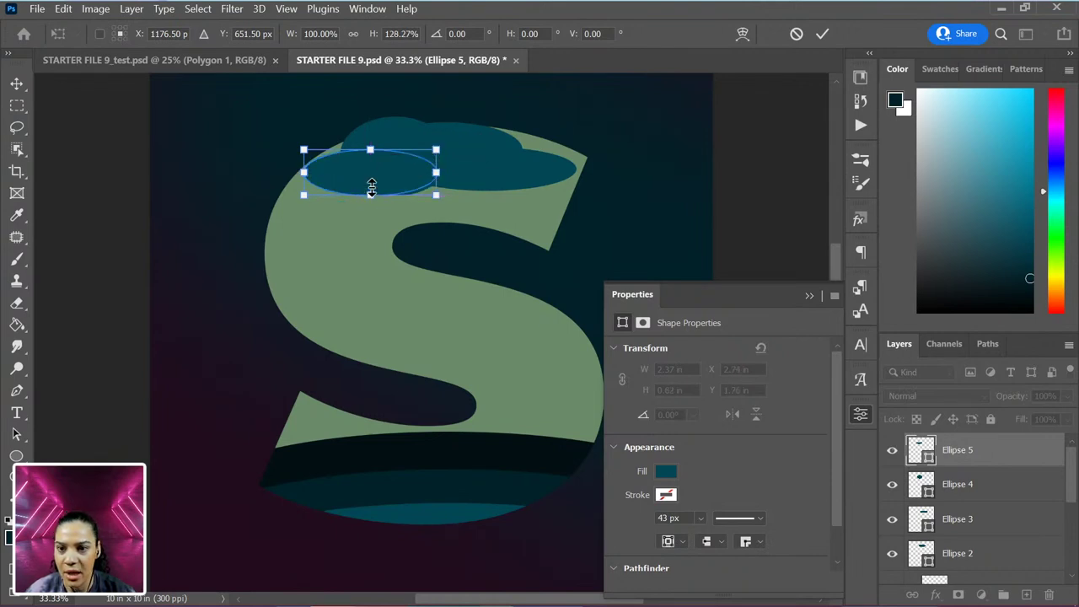
{"action": "key", "text": "Return"}
Step: Merge the four cloud ellipses into a single shape layer and rasterize it
{"action": "left_click", "coordinate": [997, 552], "text": "shift"}
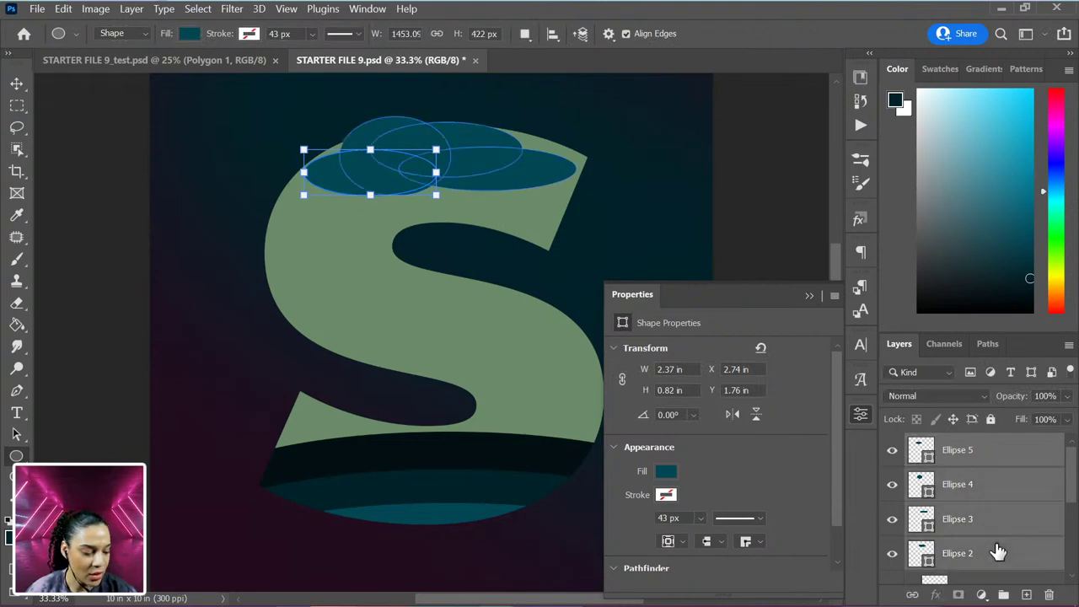
{"action": "key", "text": "ctrl+z"}
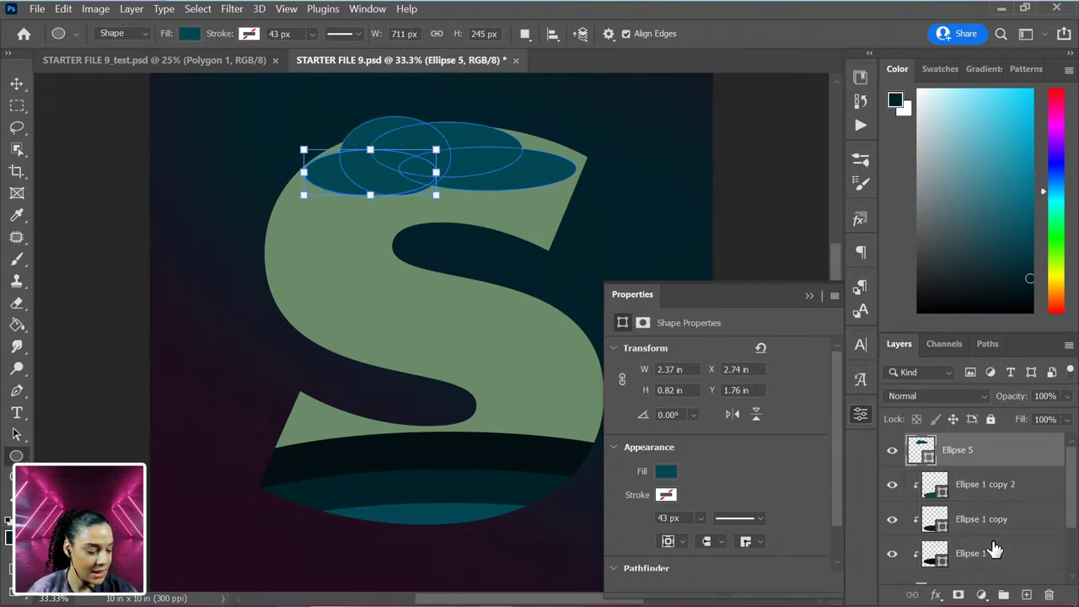
{"action": "right_click", "coordinate": [983, 448]}
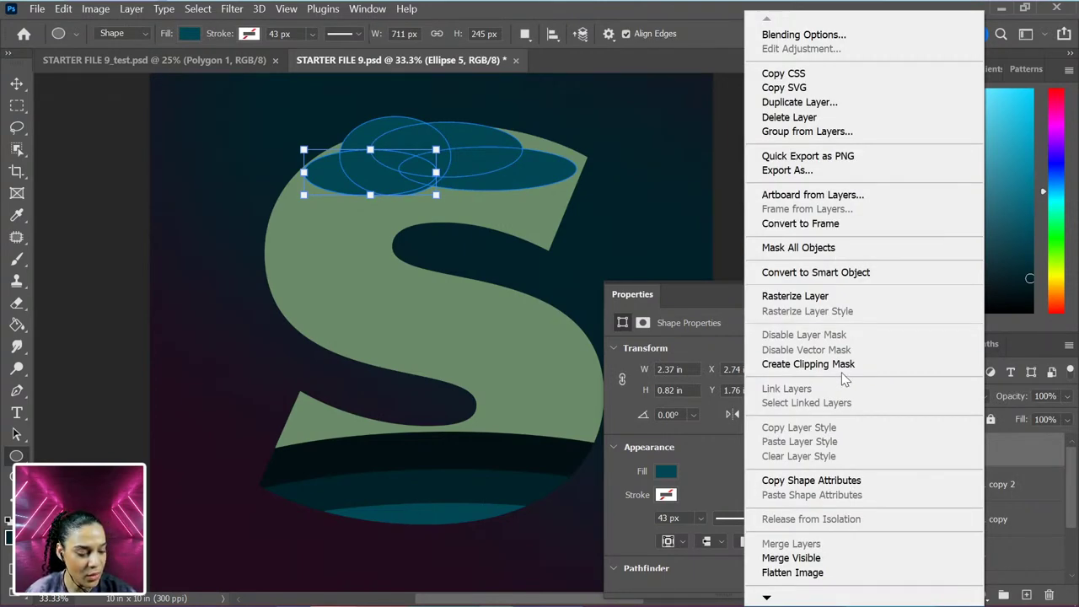
{"action": "left_click", "coordinate": [835, 296]}
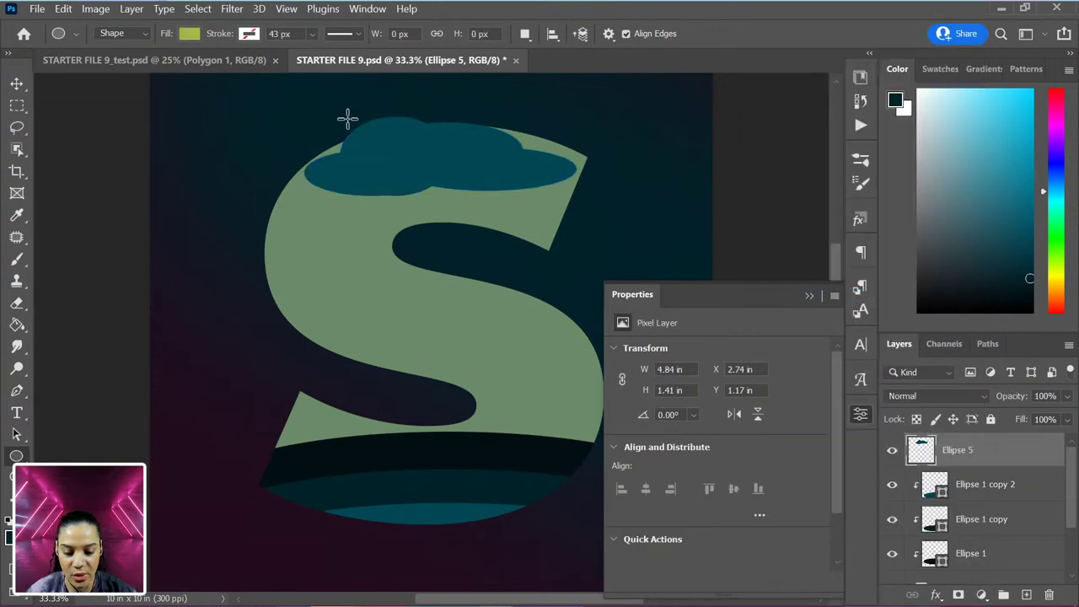
Step: Select the cloud's upper part with a rectangular marquee and mask the layer to give it a flat base
{"action": "left_click", "coordinate": [17, 106]}
{"action": "left_click_drag", "start_coordinate": [296, 102], "coordinate": [634, 170]}
{"action": "left_click", "coordinate": [958, 594]}
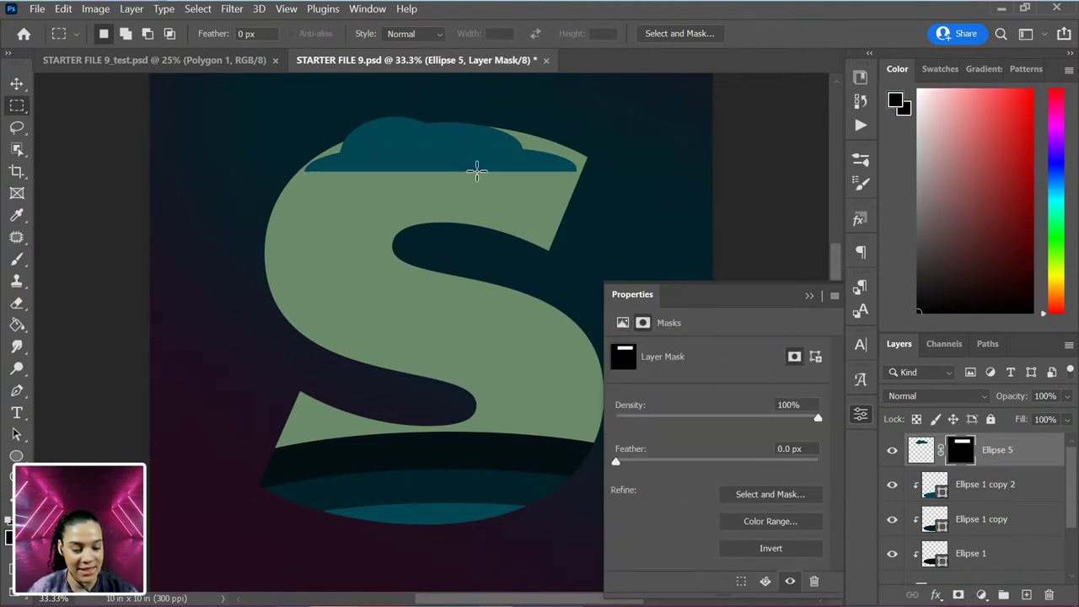
Step: Move the flat-based cloud down and left onto the S's left bend and clip it to the letter
{"action": "key", "text": "ctrl+t"}
{"action": "left_click_drag", "start_coordinate": [470, 169], "coordinate": [381, 312]}
{"action": "key", "text": "Return"}
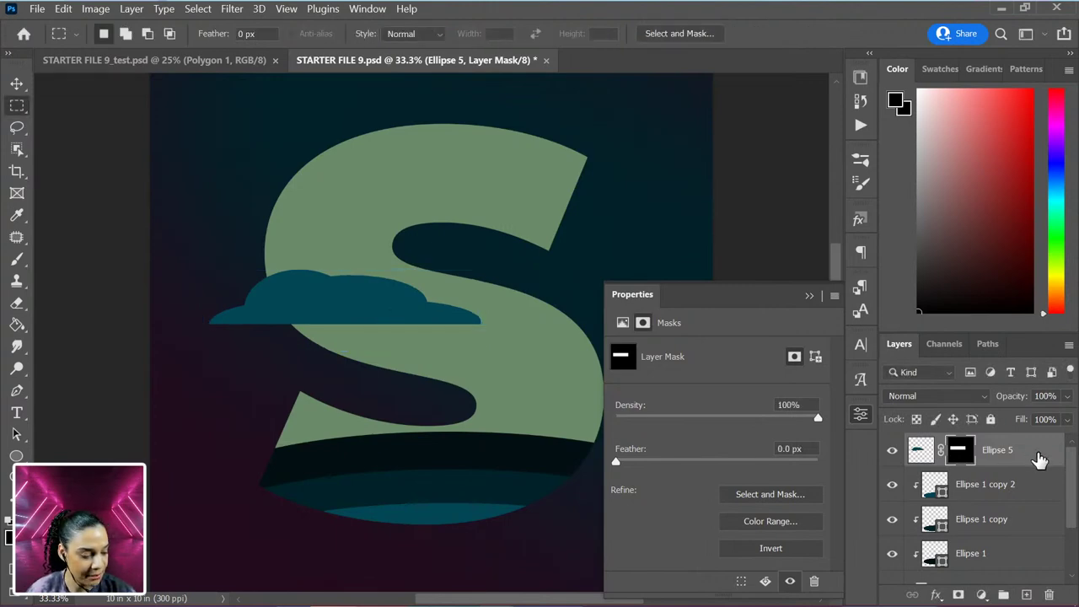
{"action": "right_click", "coordinate": [1039, 459]}
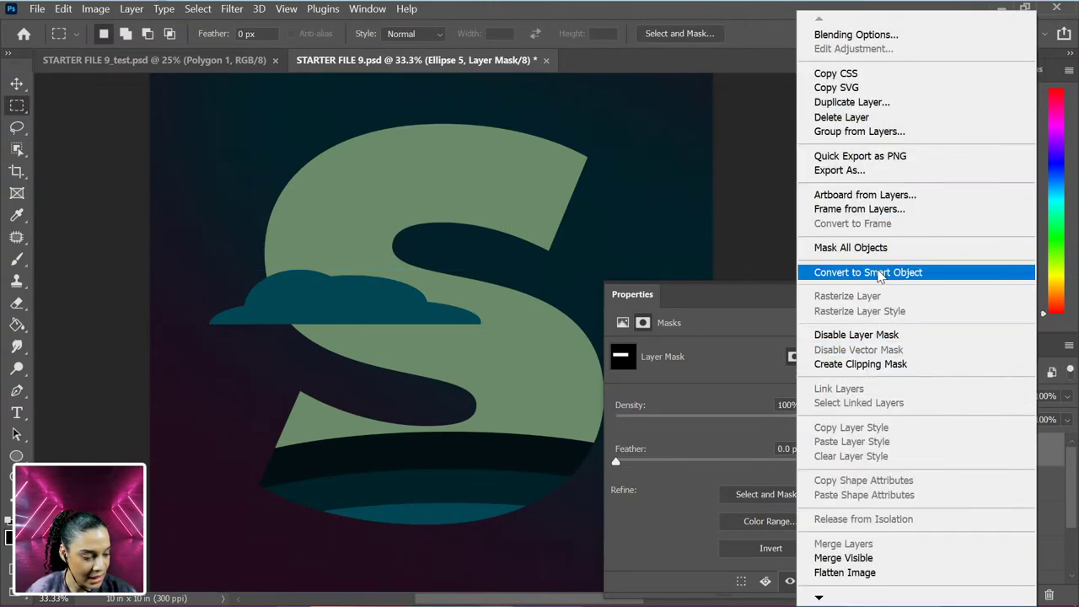
{"action": "left_click", "coordinate": [895, 372]}
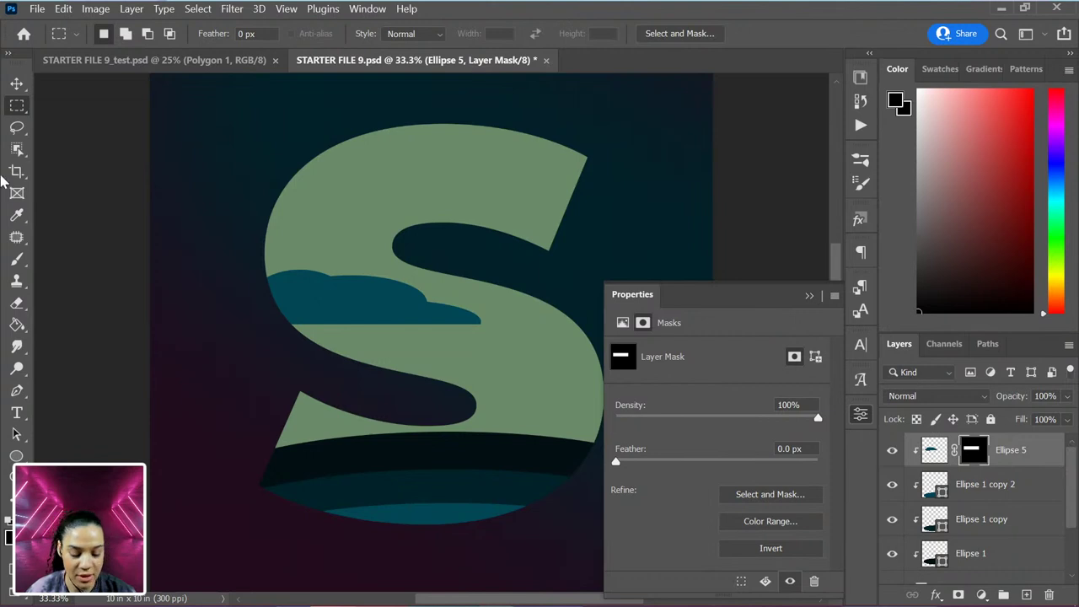
Step: Draw three overlapping ellipses of about 600 by 266, 722 by 209 and 394 by 153 px inside the S's upper curve
{"action": "left_click", "coordinate": [16, 455]}
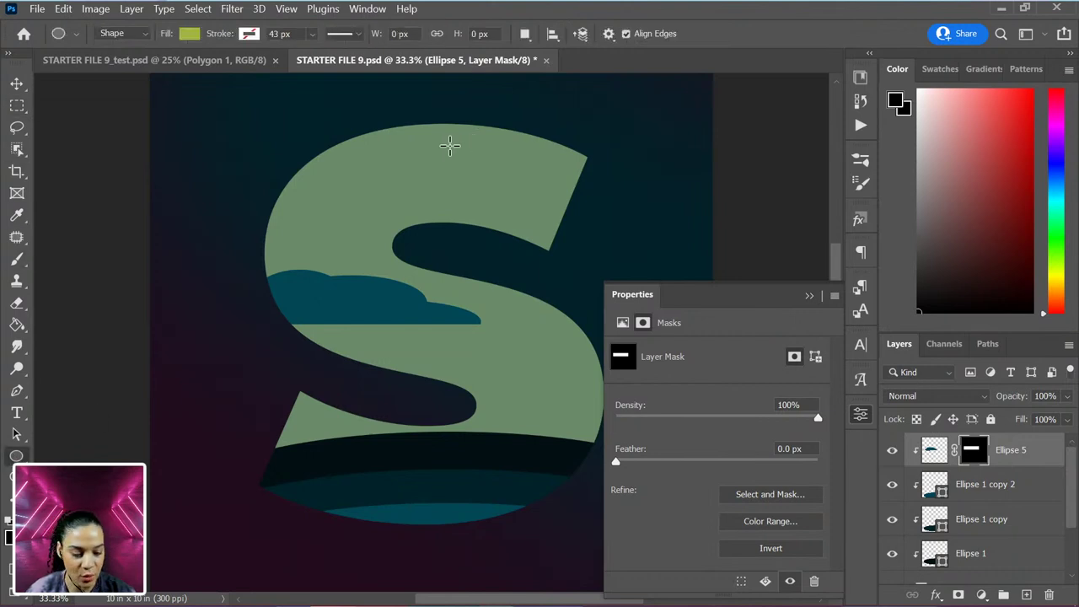
{"action": "left_click_drag", "start_coordinate": [401, 141], "coordinate": [511, 190]}
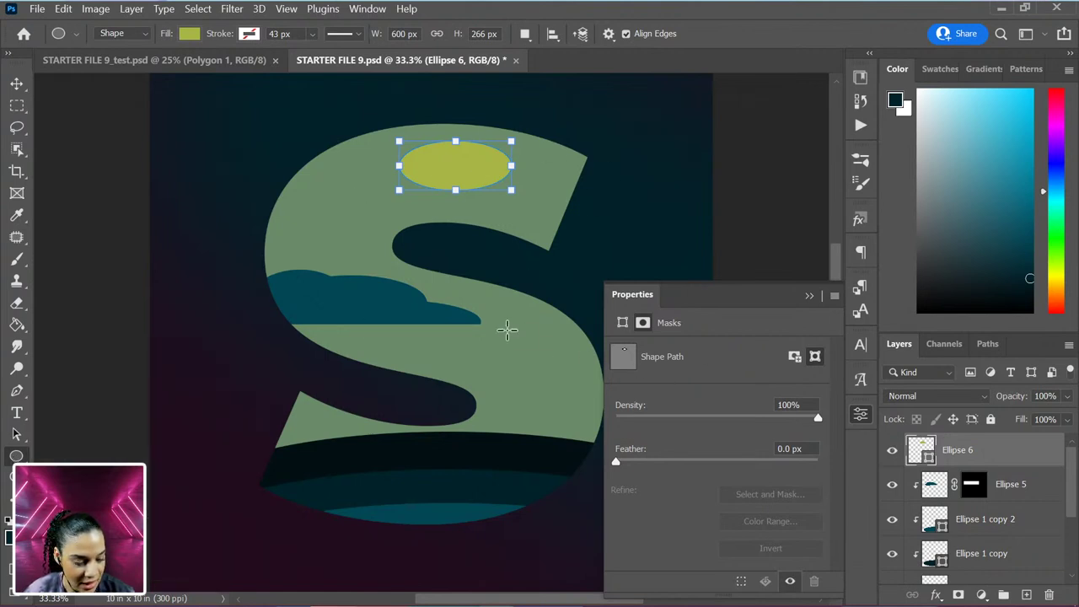
{"action": "left_click_drag", "start_coordinate": [345, 200], "coordinate": [489, 186]}
{"action": "key", "text": "ctrl+t"}
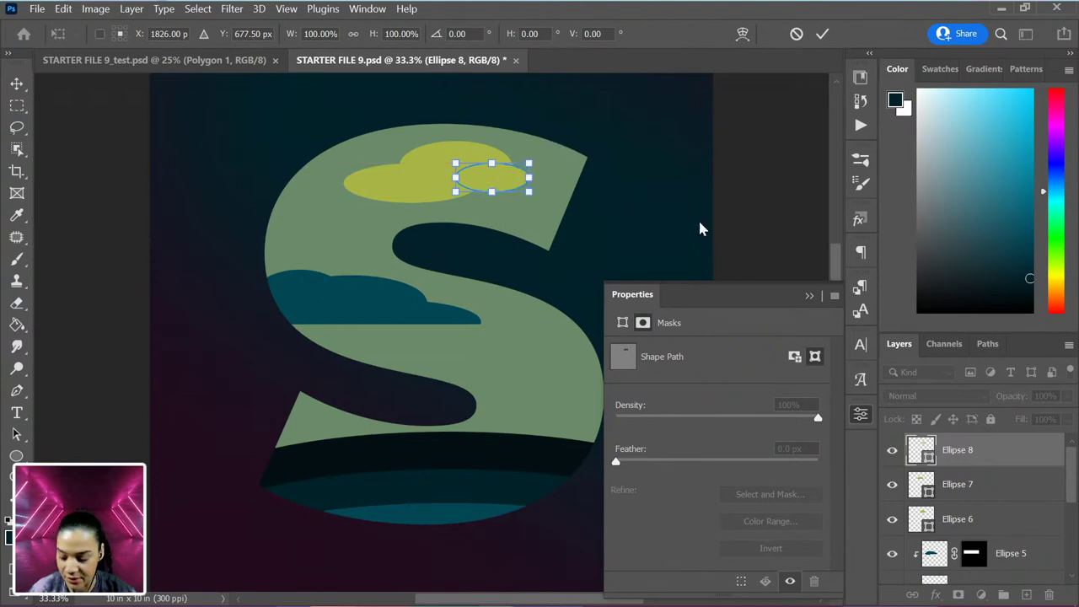
{"action": "key", "text": "Return"}
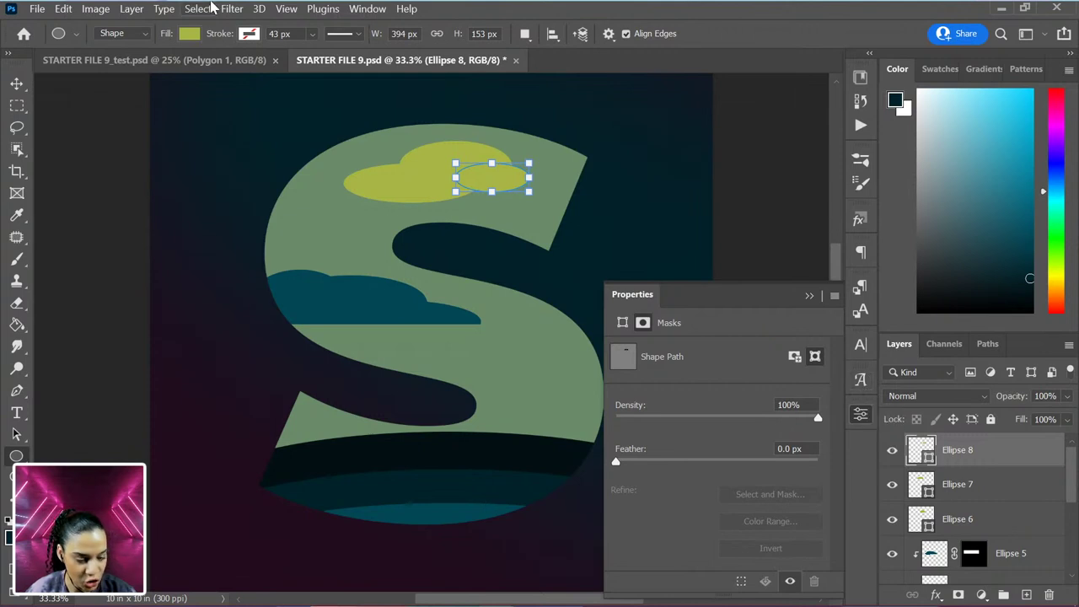
Step: Fill the three new ellipses with the same recently used dark teal as the first cloud
{"action": "left_click", "coordinate": [189, 34]}
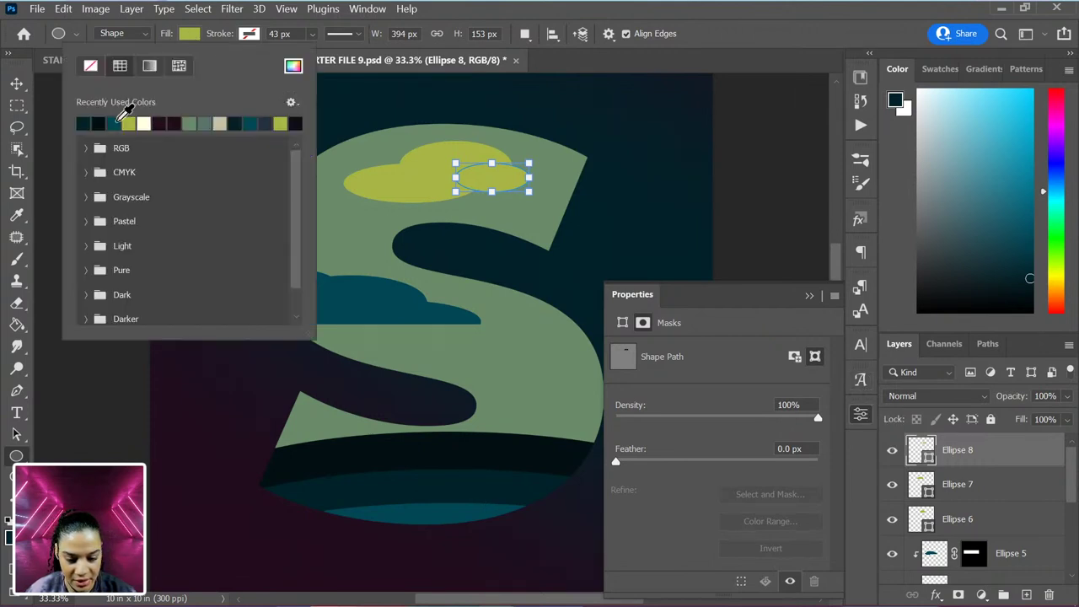
{"action": "left_click", "coordinate": [114, 123]}
{"action": "left_click", "coordinate": [978, 480]}
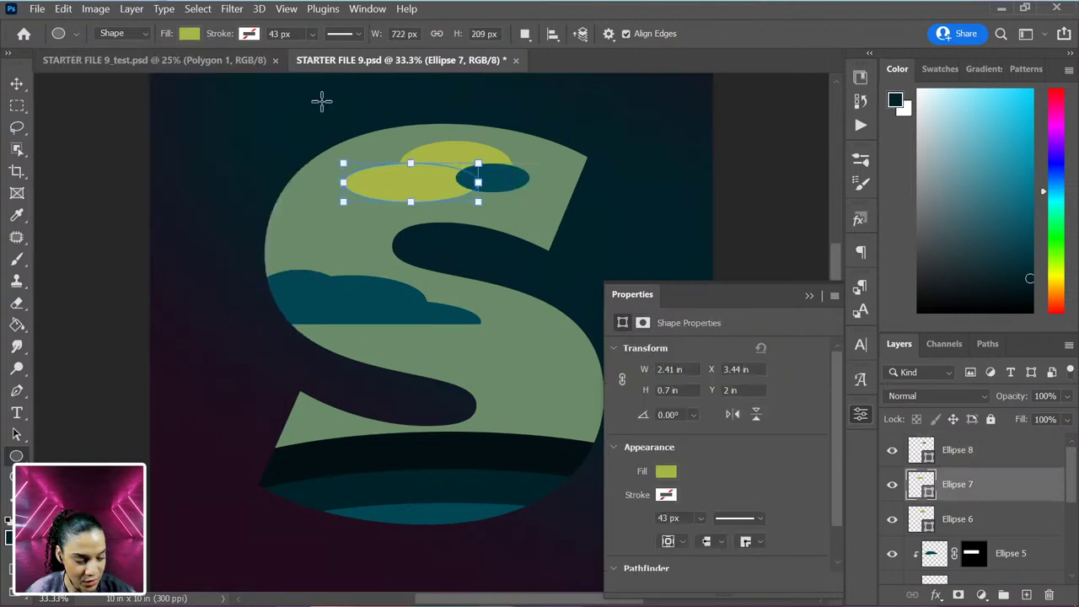
{"action": "left_click", "coordinate": [189, 34]}
{"action": "left_click", "coordinate": [82, 123]}
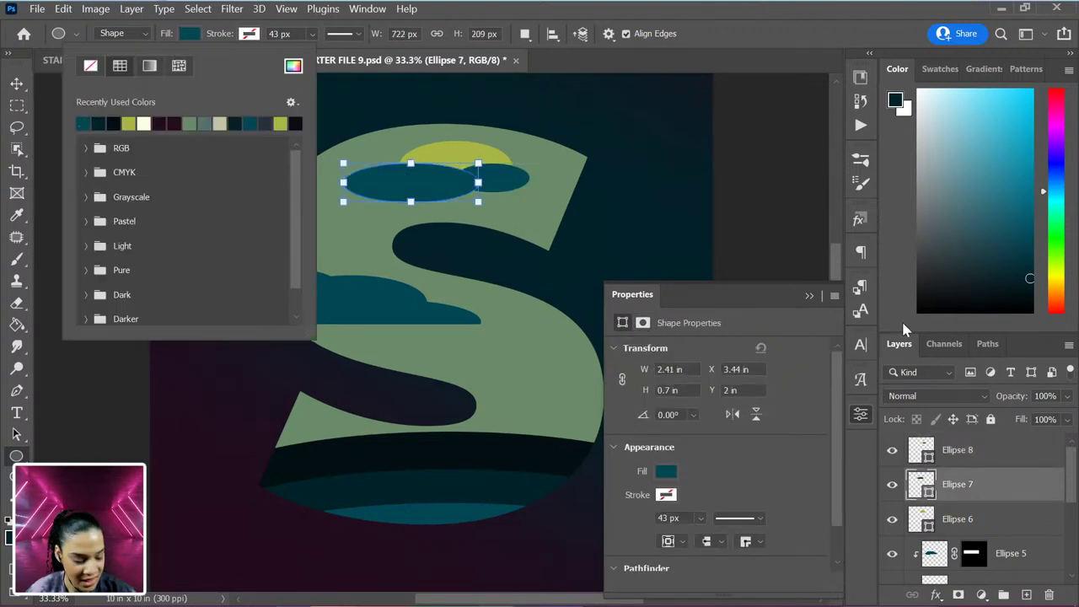
{"action": "left_click", "coordinate": [991, 452]}
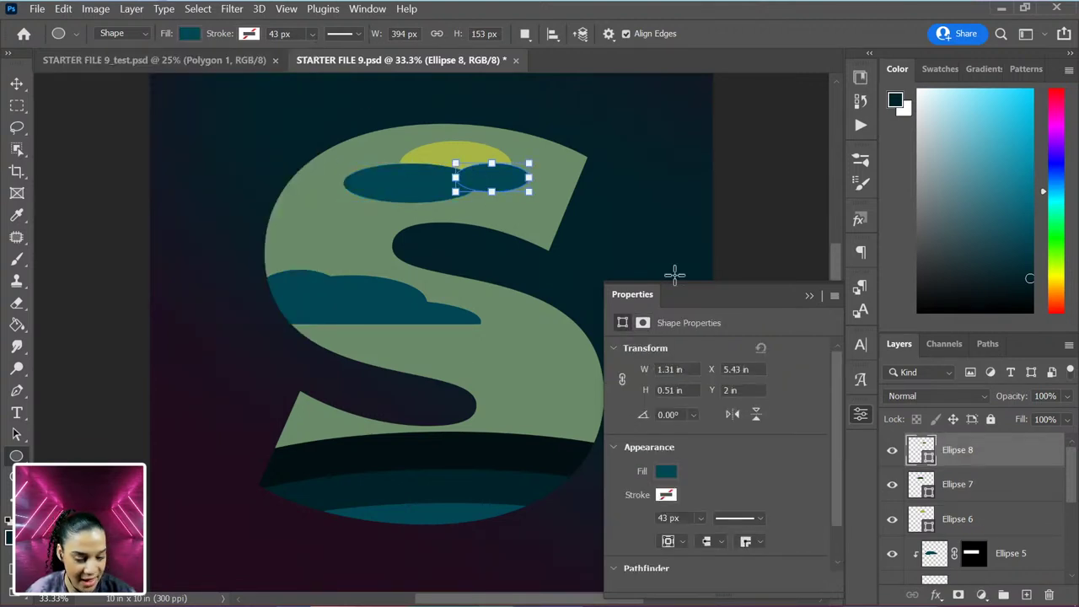
{"action": "left_click", "coordinate": [986, 519]}
{"action": "left_click", "coordinate": [187, 34]}
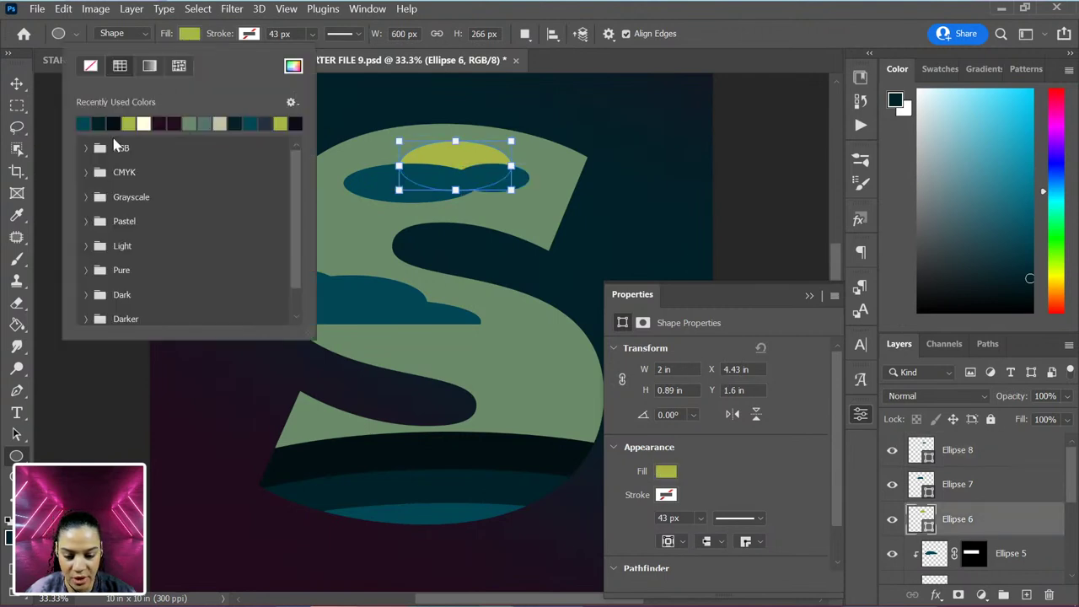
{"action": "left_click", "coordinate": [84, 123]}
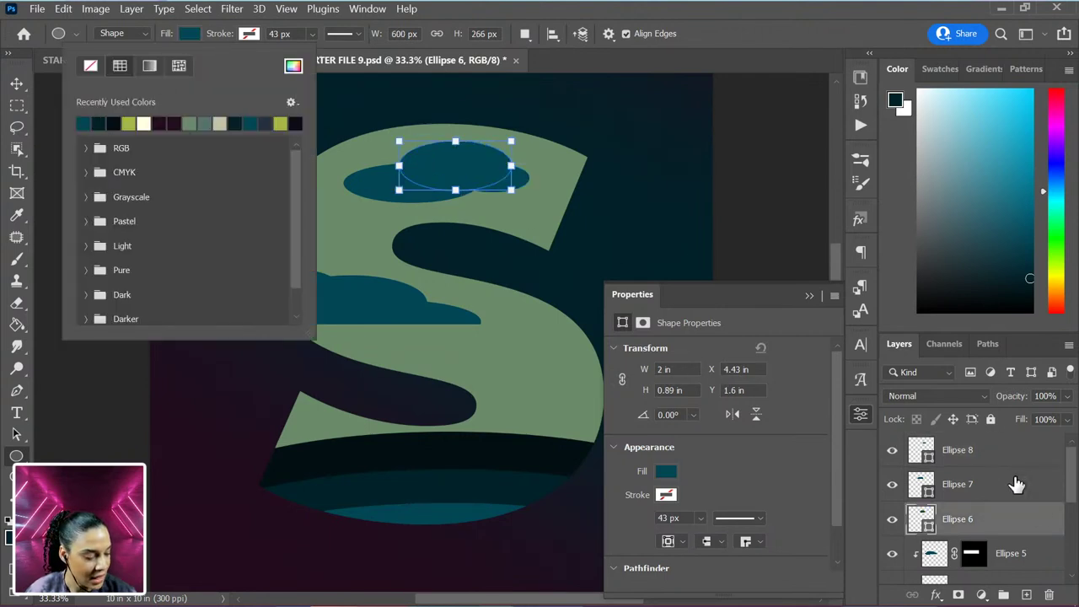
Step: Merge the three upper ellipses into one shape layer and rasterize it
{"action": "left_click", "coordinate": [1036, 516]}
{"action": "left_click", "coordinate": [1024, 463], "text": "shift"}
{"action": "right_click", "coordinate": [1015, 474]}
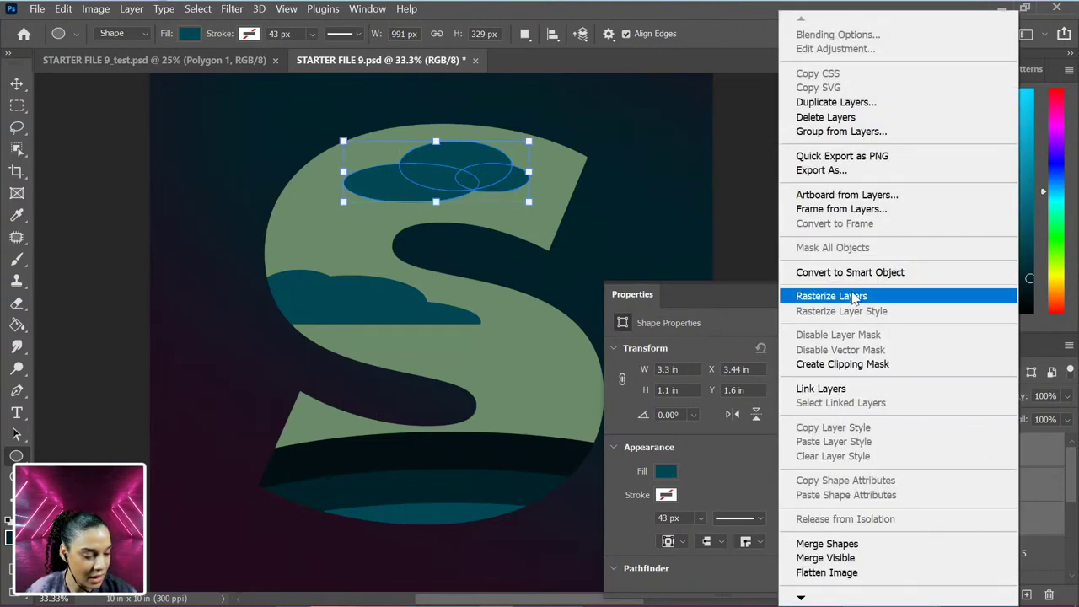
{"action": "left_click", "coordinate": [1043, 477]}
{"action": "key", "text": "ctrl+e"}
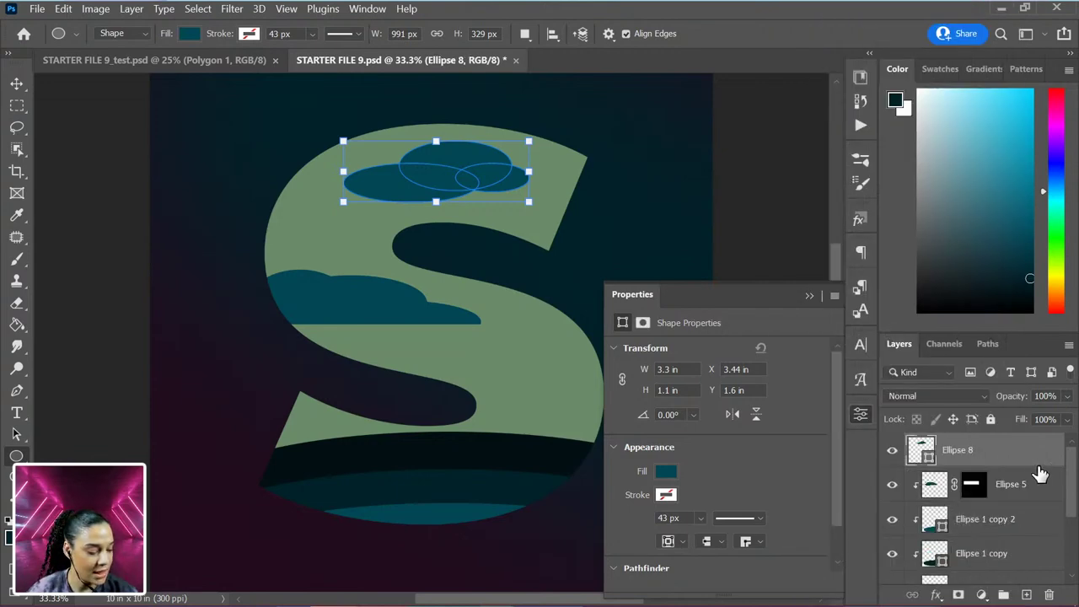
{"action": "right_click", "coordinate": [1041, 459]}
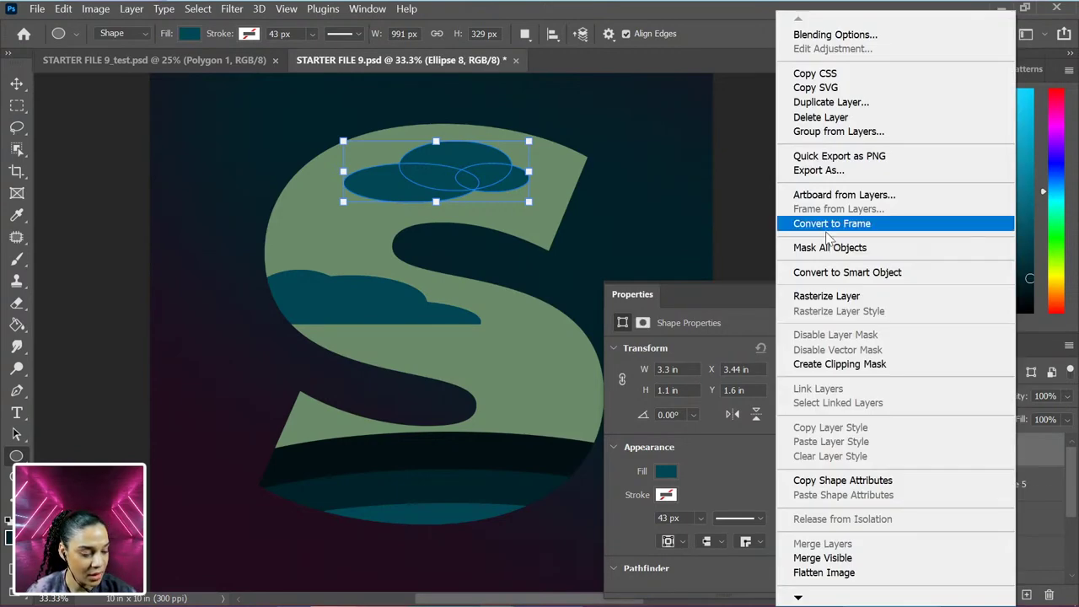
{"action": "left_click", "coordinate": [856, 297]}
Step: Select the second cloud's upper part with a marquee about 5.06 by 1.23 in and mask the layer to it
{"action": "left_click", "coordinate": [16, 106]}
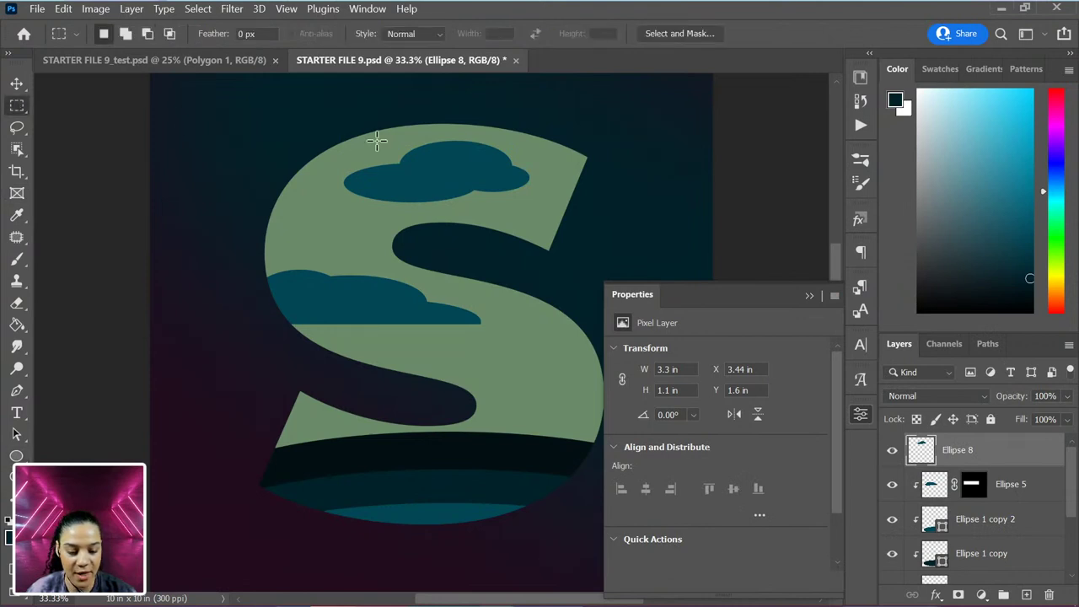
{"action": "left_click_drag", "start_coordinate": [309, 111], "coordinate": [591, 179]}
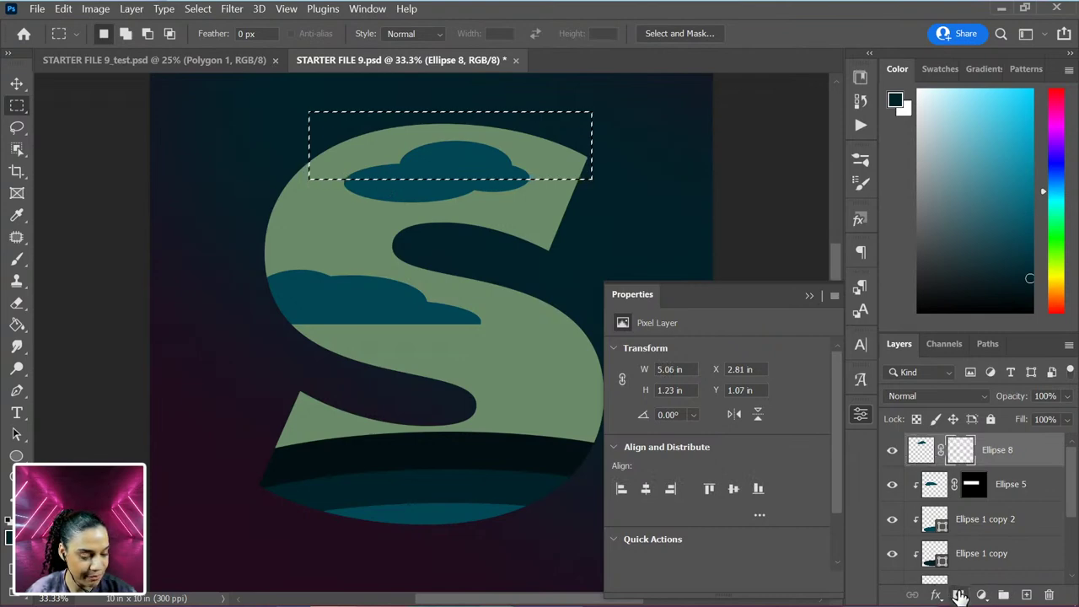
{"action": "left_click", "coordinate": [959, 596]}
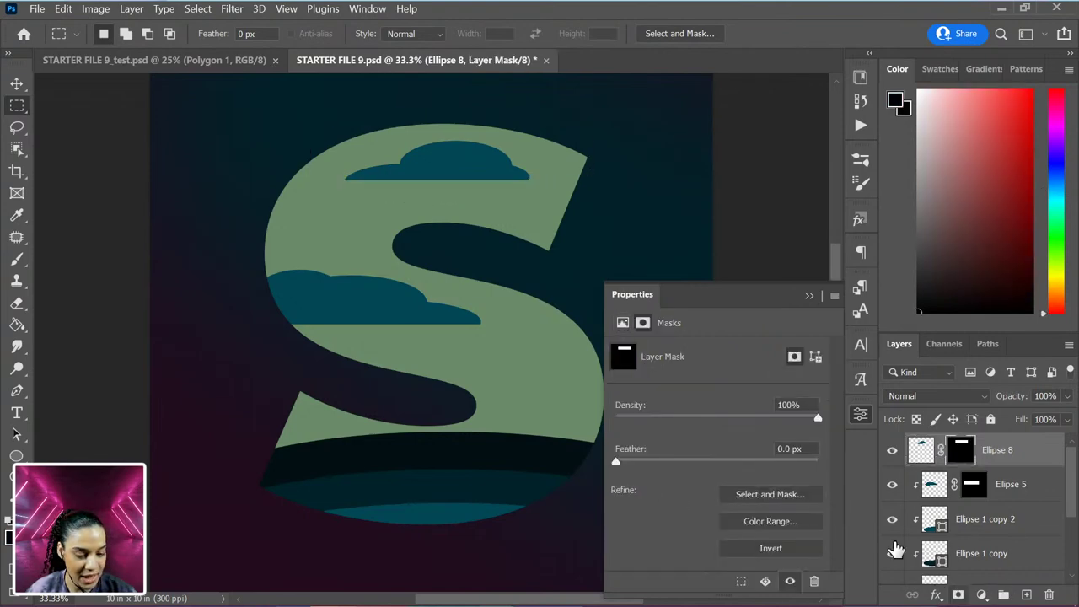
Step: Clip the second cloud to the S and move it to the letter's upper-right end, at about X 5.31 in, Y 2.01 in
{"action": "right_click", "coordinate": [1023, 455]}
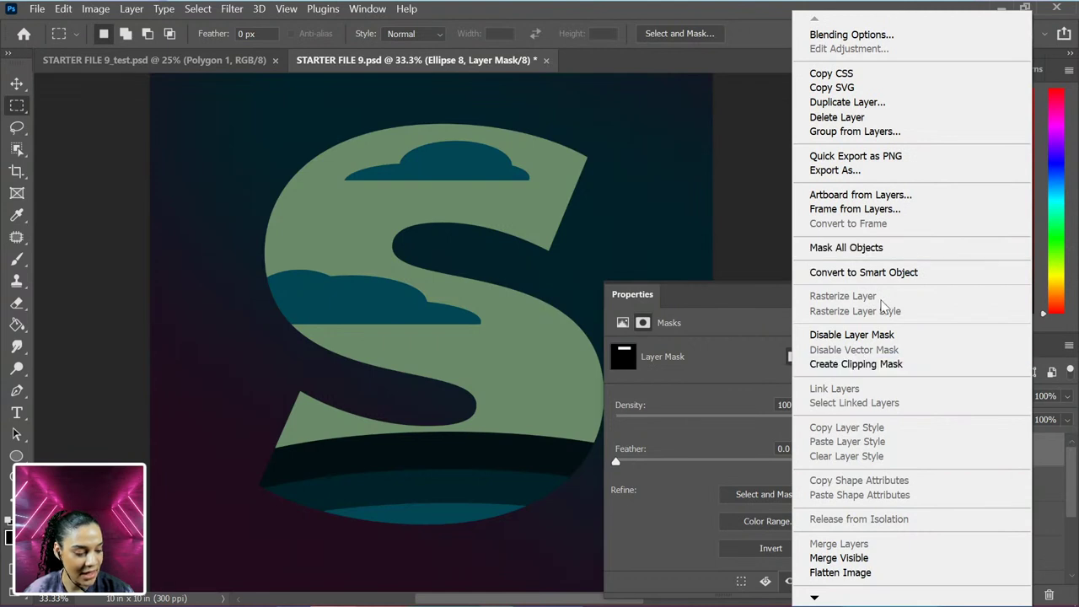
{"action": "left_click", "coordinate": [855, 363]}
{"action": "key", "text": "ctrl+t"}
{"action": "left_click_drag", "start_coordinate": [448, 163], "coordinate": [564, 196]}
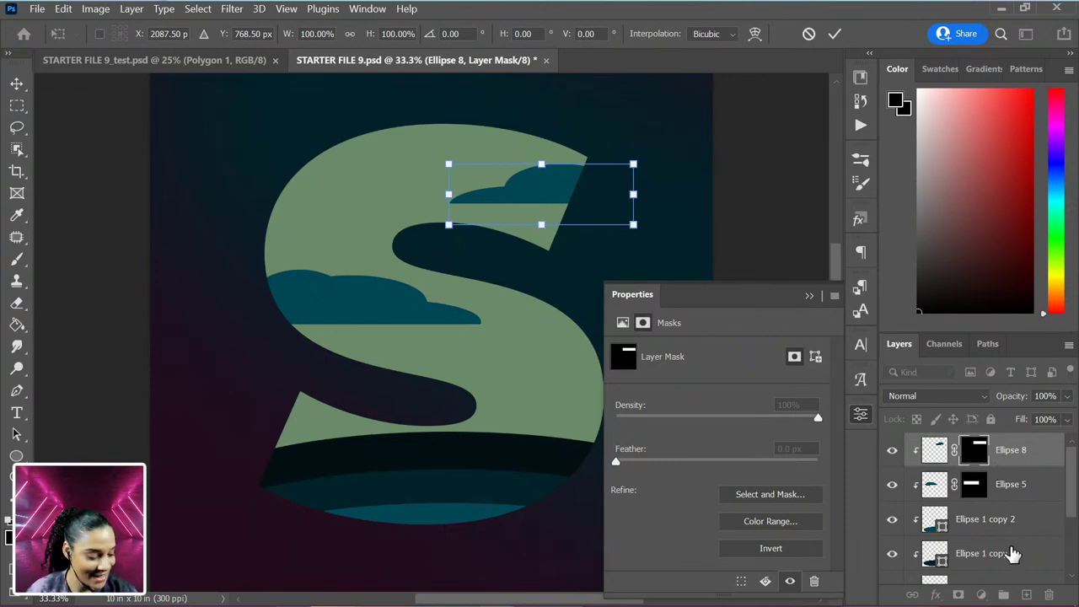
Step: Draw a clipped circle about 683 px across over the S's upper-left curve, above the Ellipse 1 copy 2 layer, and fill it yellow-green
{"action": "scroll", "coordinate": [1009, 553], "scroll_direction": "down", "scroll_amount": 3}
{"action": "scroll", "coordinate": [998, 518], "scroll_direction": "up", "scroll_amount": 3}
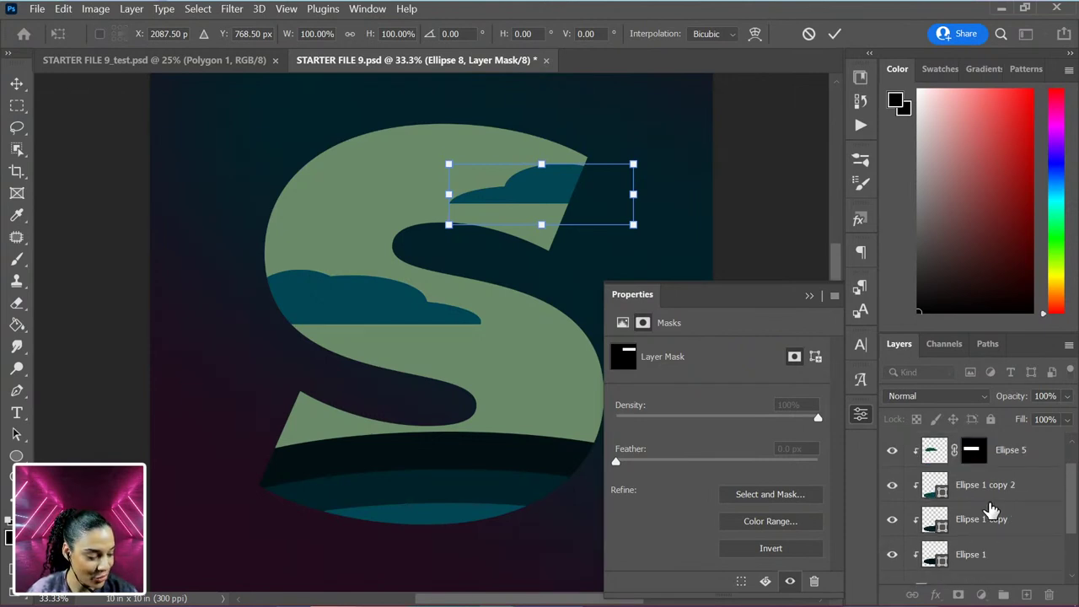
{"action": "left_click", "coordinate": [1038, 526]}
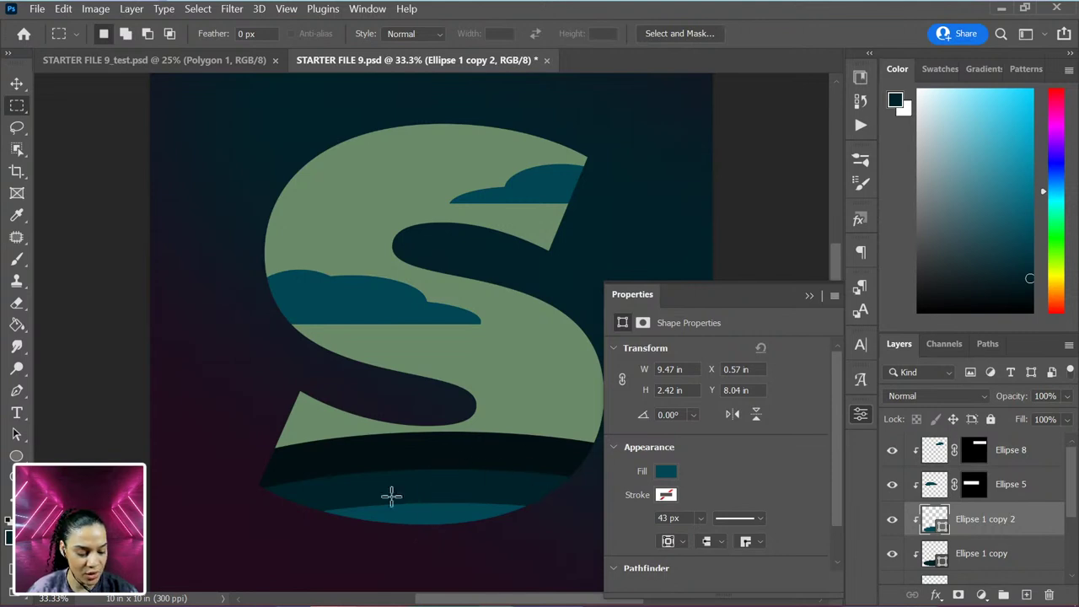
{"action": "left_click", "coordinate": [16, 456]}
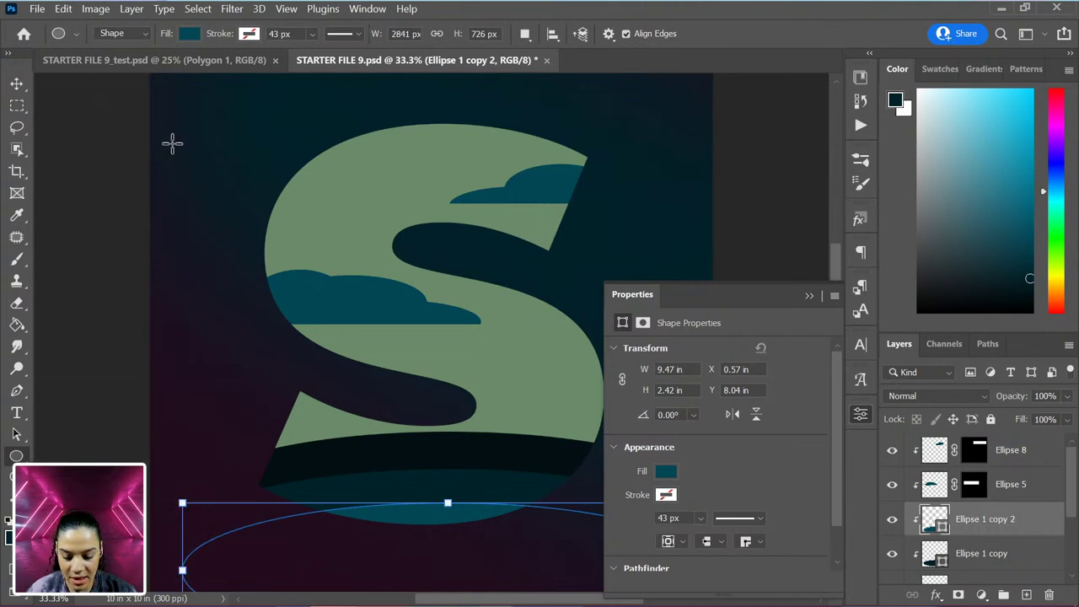
{"action": "left_click_drag", "start_coordinate": [233, 125], "coordinate": [452, 220]}
{"action": "left_click_drag", "start_coordinate": [451, 221], "coordinate": [450, 226]}
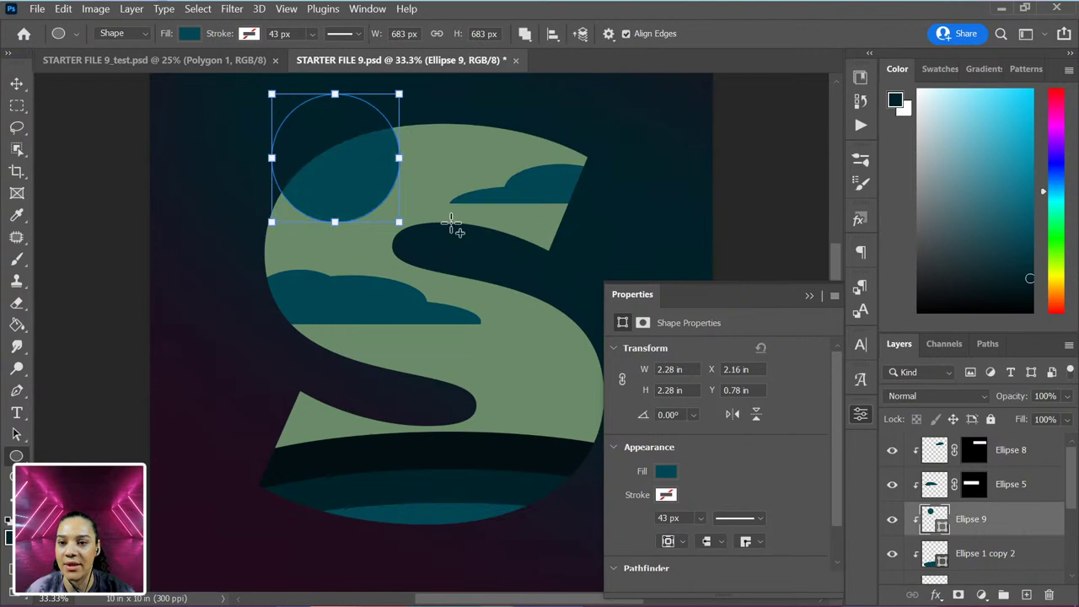
{"action": "left_click", "coordinate": [666, 470]}
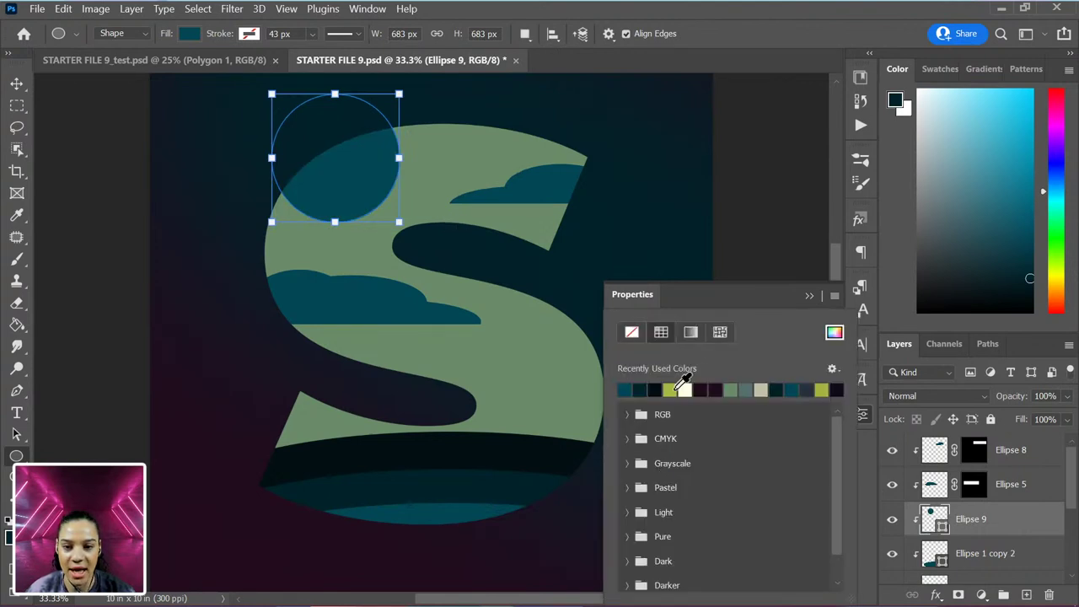
{"action": "left_click", "coordinate": [670, 391]}
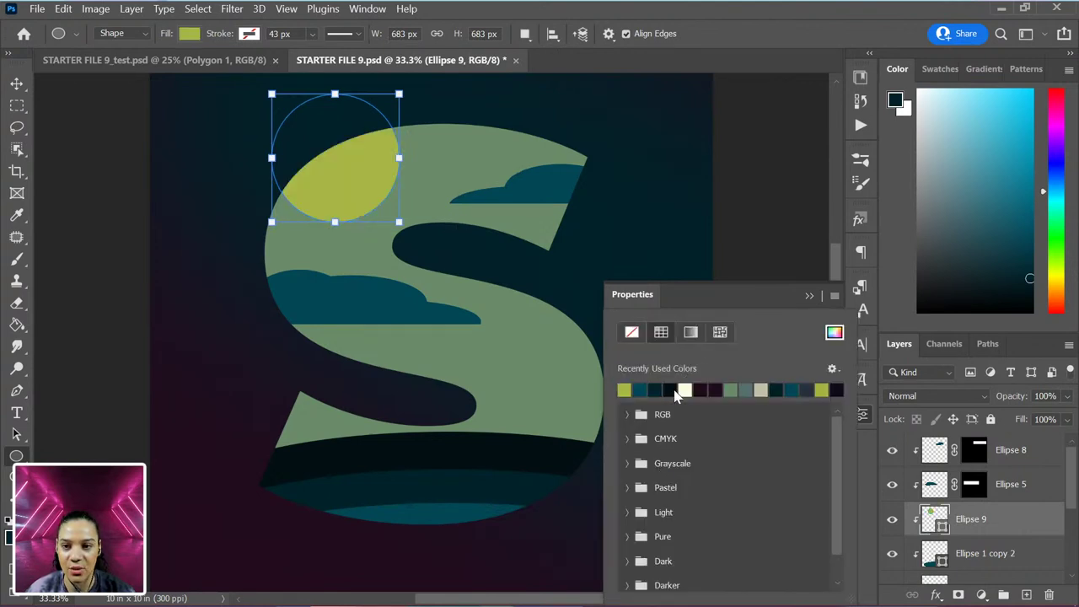
{"action": "left_click", "coordinate": [1028, 529]}
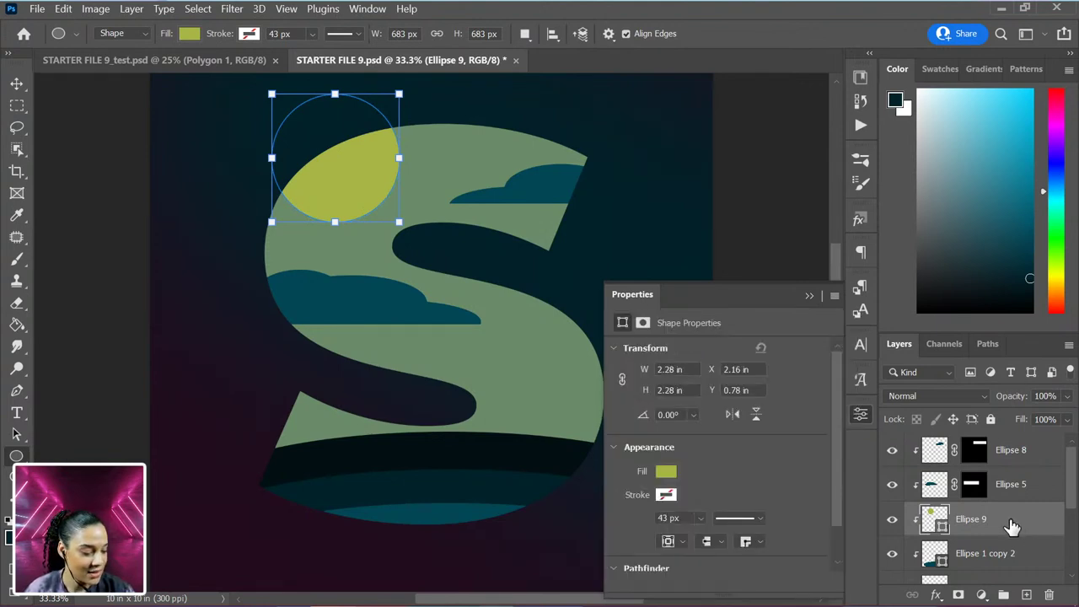
Step: Make the Ellipse 8 cloud layer active
{"action": "left_click", "coordinate": [1042, 466]}
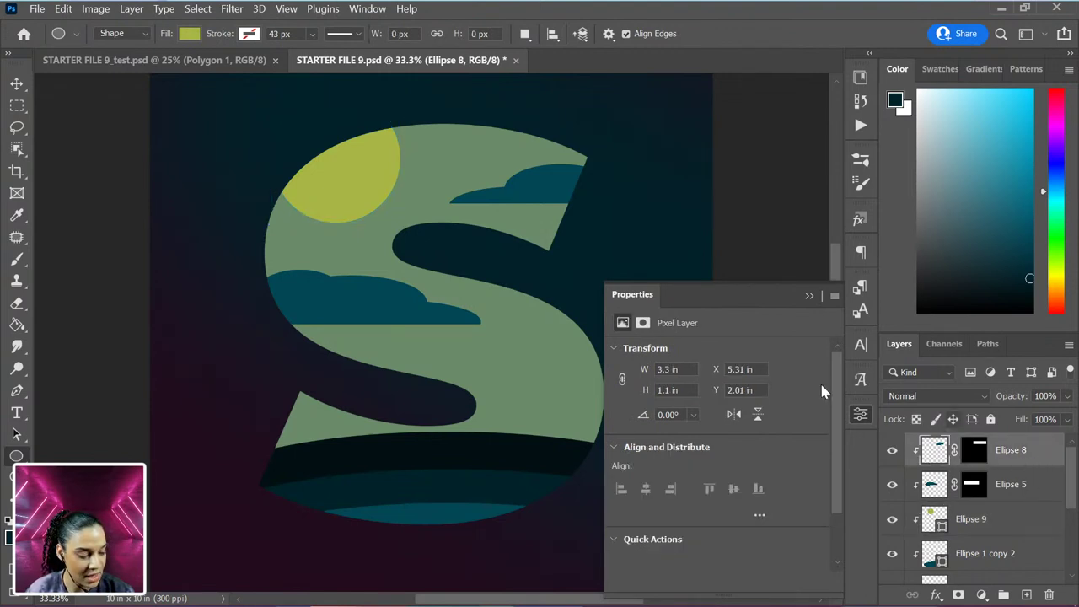
{"action": "right_click", "coordinate": [16, 456]}
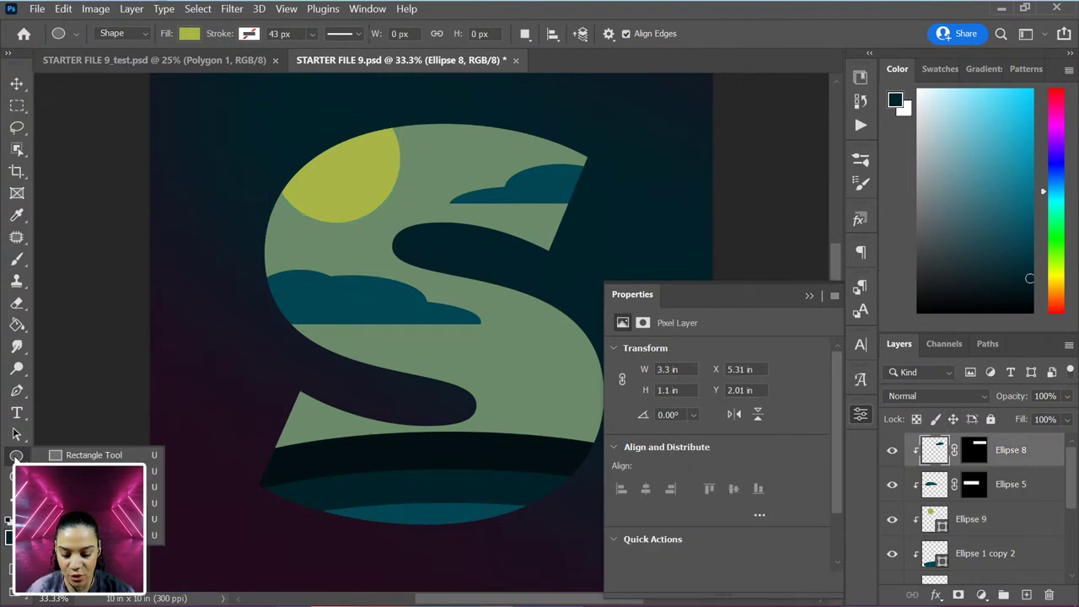
{"action": "left_click", "coordinate": [85, 455]}
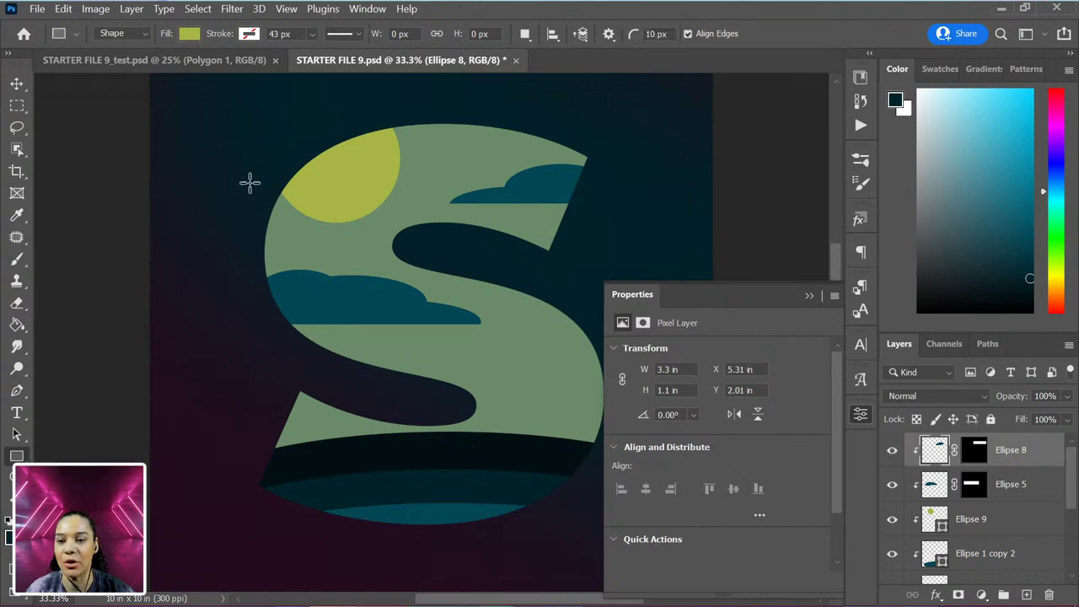
{"action": "scroll", "coordinate": [543, 363], "scroll_direction": "up", "scroll_amount": 2}
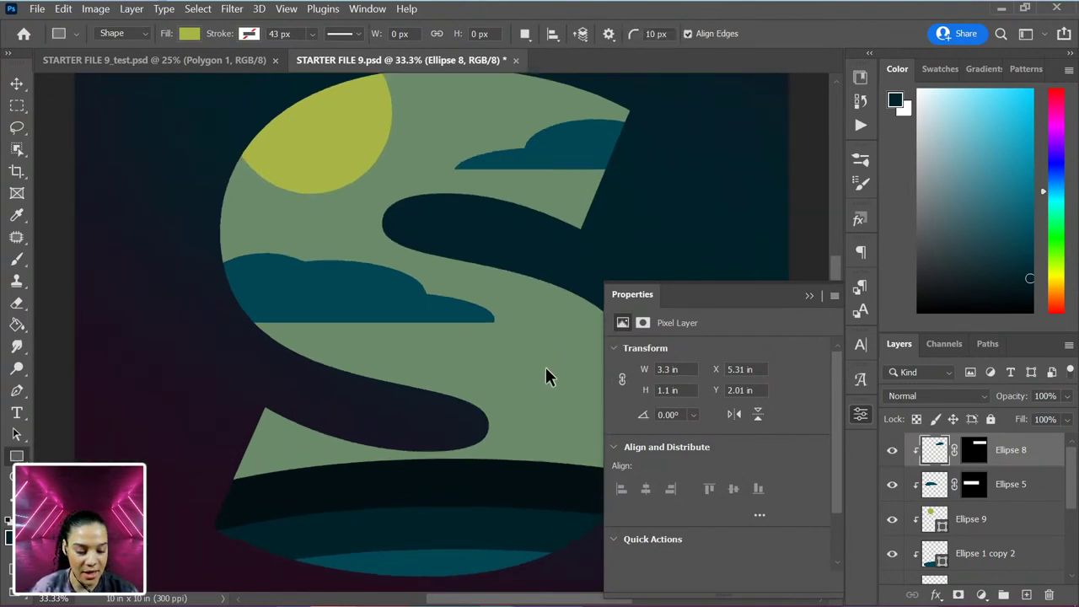
{"action": "scroll", "coordinate": [520, 374], "scroll_direction": "up", "scroll_amount": 1}
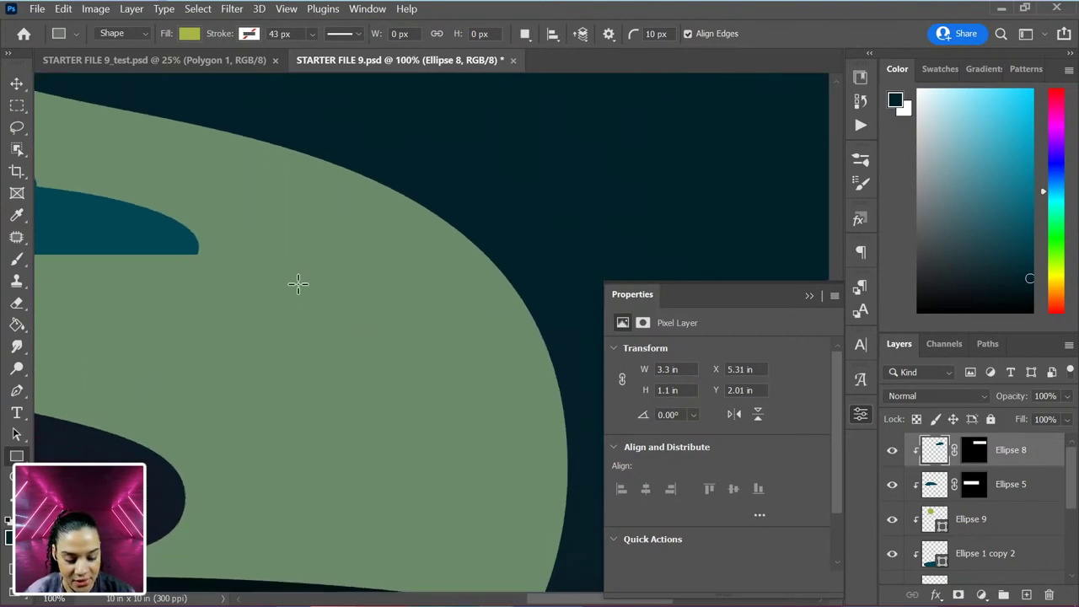
{"action": "left_click_drag", "start_coordinate": [273, 296], "coordinate": [391, 413]}
{"action": "scroll", "coordinate": [792, 510], "scroll_direction": "down", "scroll_amount": 3}
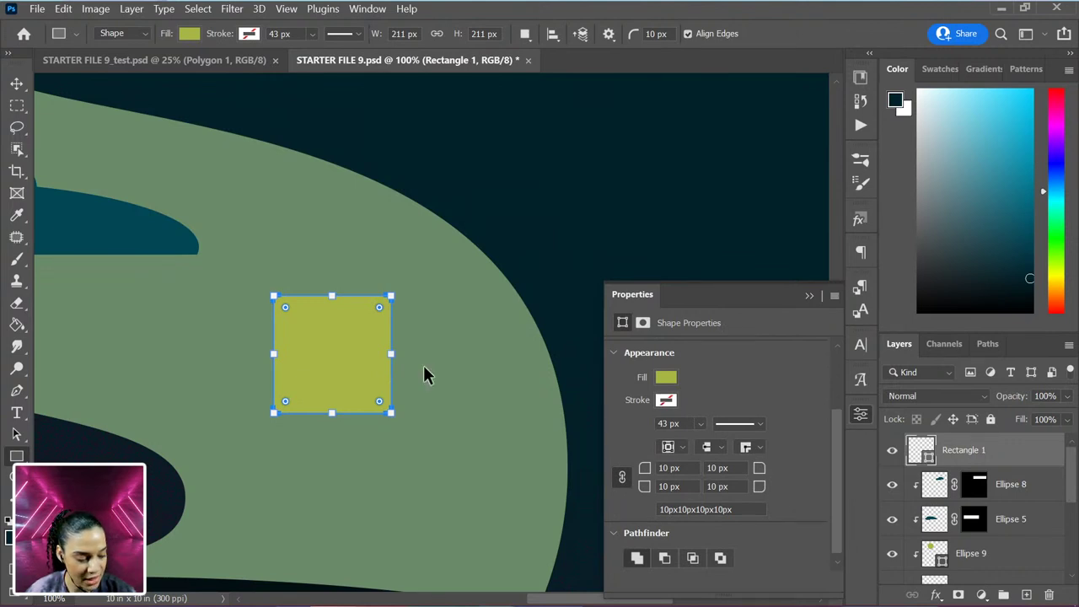
{"action": "key", "text": "ctrl+z"}
{"action": "right_click", "coordinate": [17, 456]}
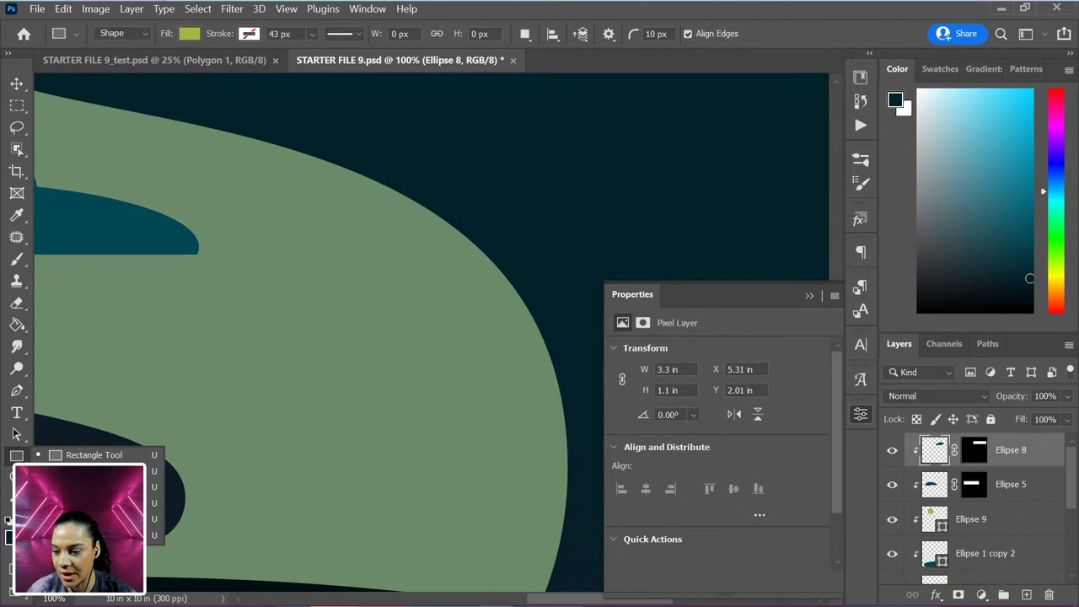
{"action": "key", "text": "Escape"}
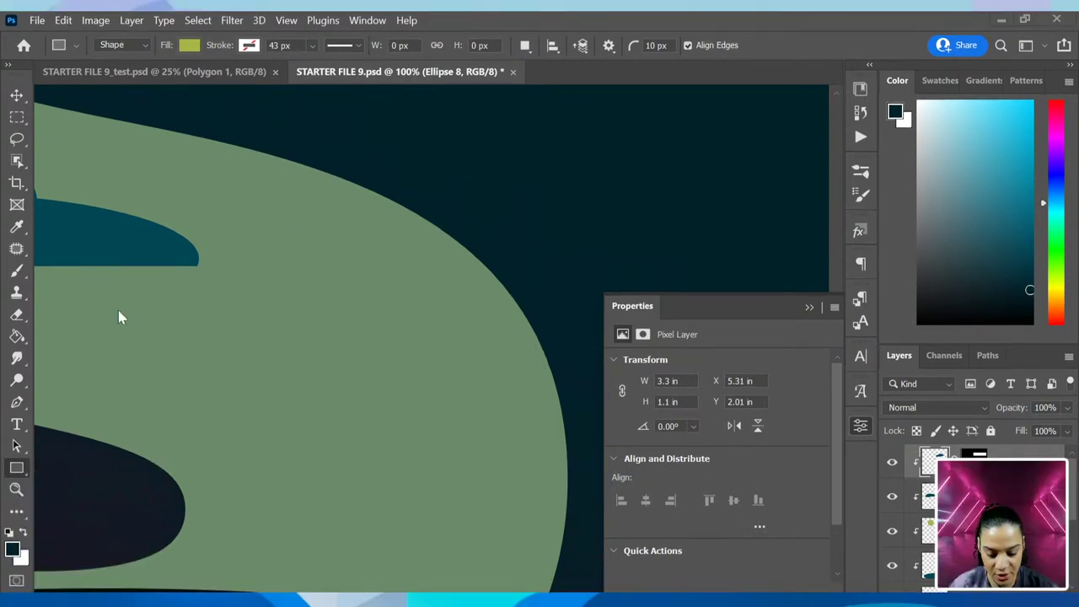
Step: Draw a yellow-green polygon about 276 by 262 px in the S's lower-right curve, above Ellipse 8, and set its number of sides to 4
{"action": "right_click", "coordinate": [17, 469]}
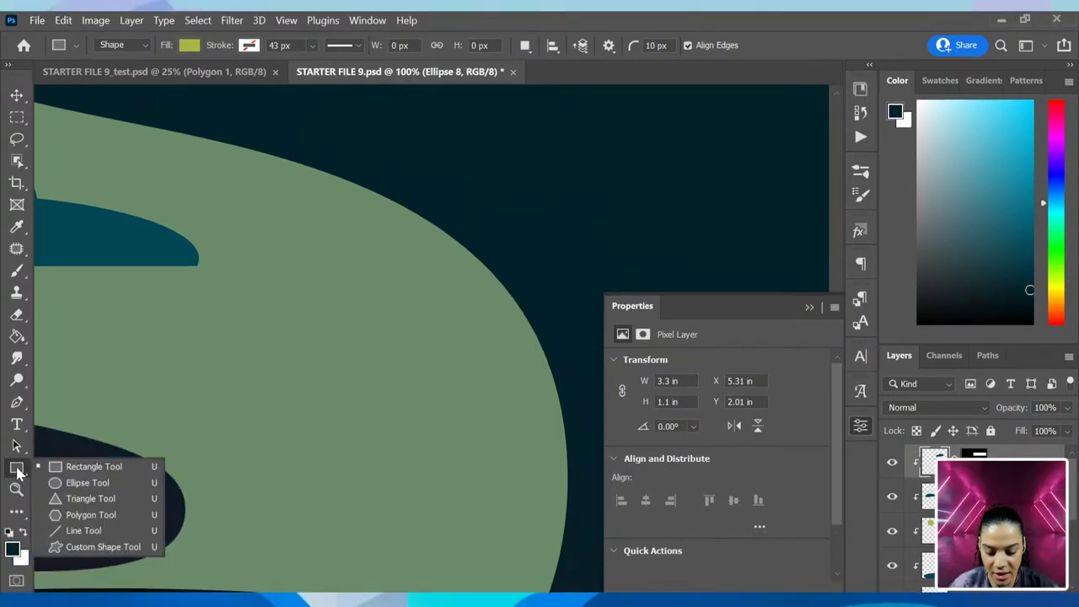
{"action": "left_click", "coordinate": [75, 516]}
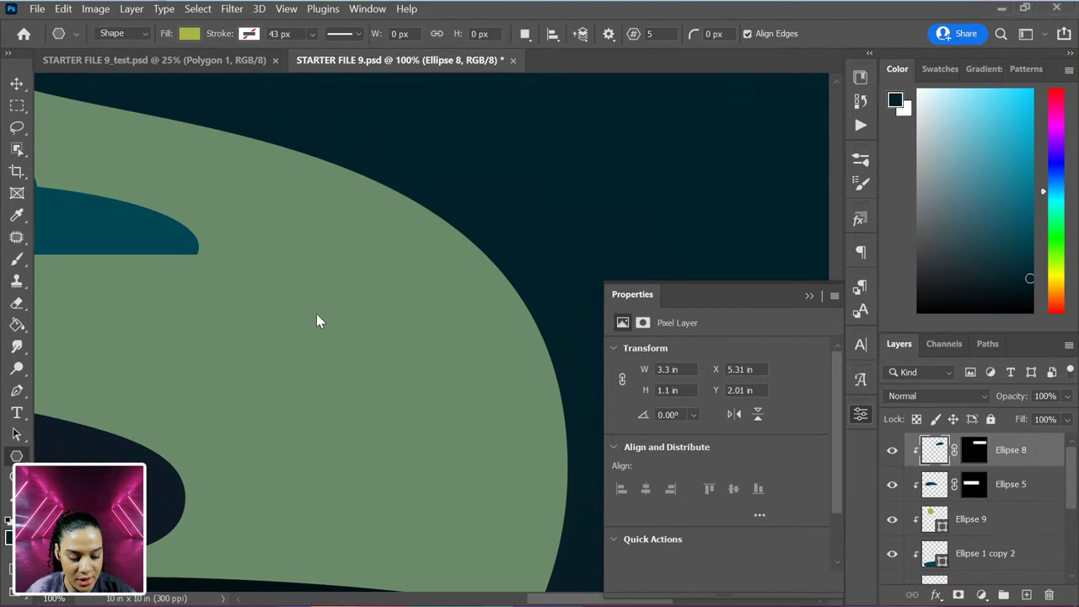
{"action": "left_click_drag", "start_coordinate": [292, 284], "coordinate": [462, 447]}
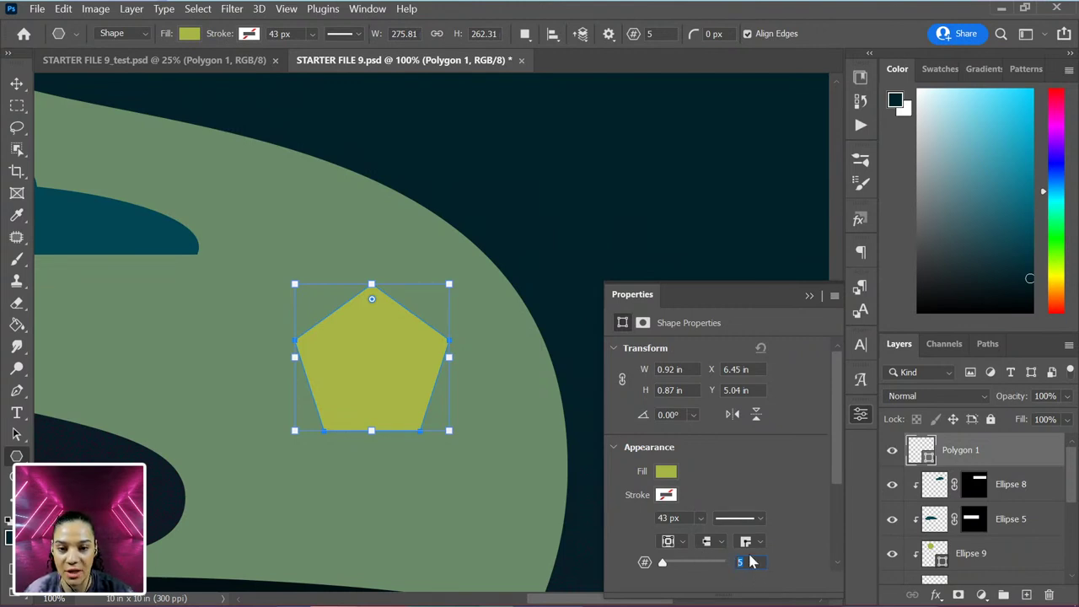
{"action": "mouse_move", "coordinate": [663, 564]}
{"action": "left_mouse_down"}
{"action": "mouse_move", "coordinate": [682, 565]}
{"action": "mouse_move", "coordinate": [671, 566]}
{"action": "left_mouse_up"}
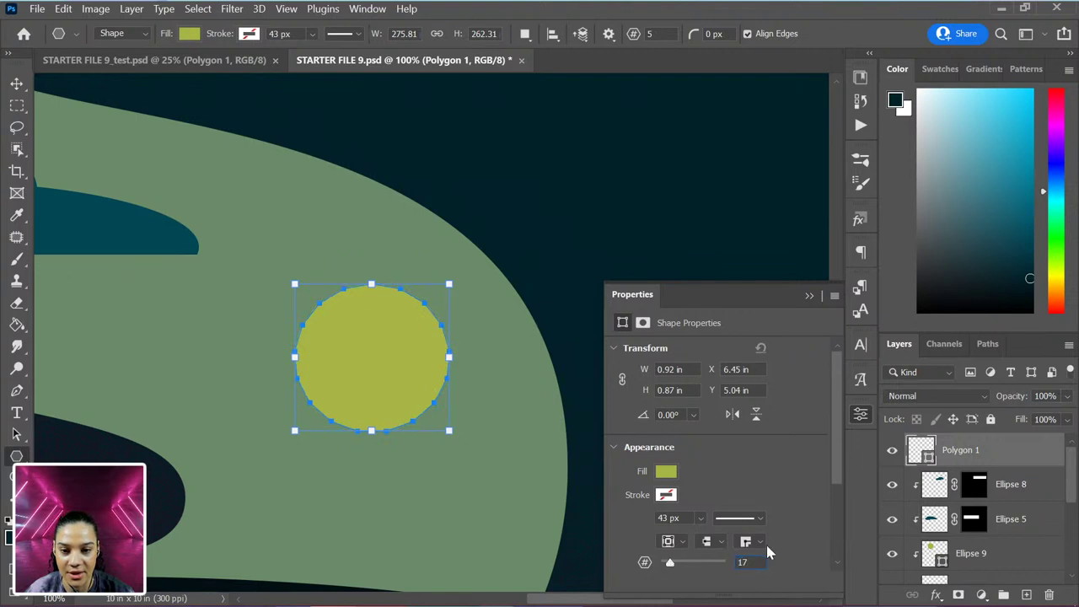
{"action": "left_click", "coordinate": [731, 561]}
{"action": "type", "text": "4"}
{"action": "key", "text": "Return"}
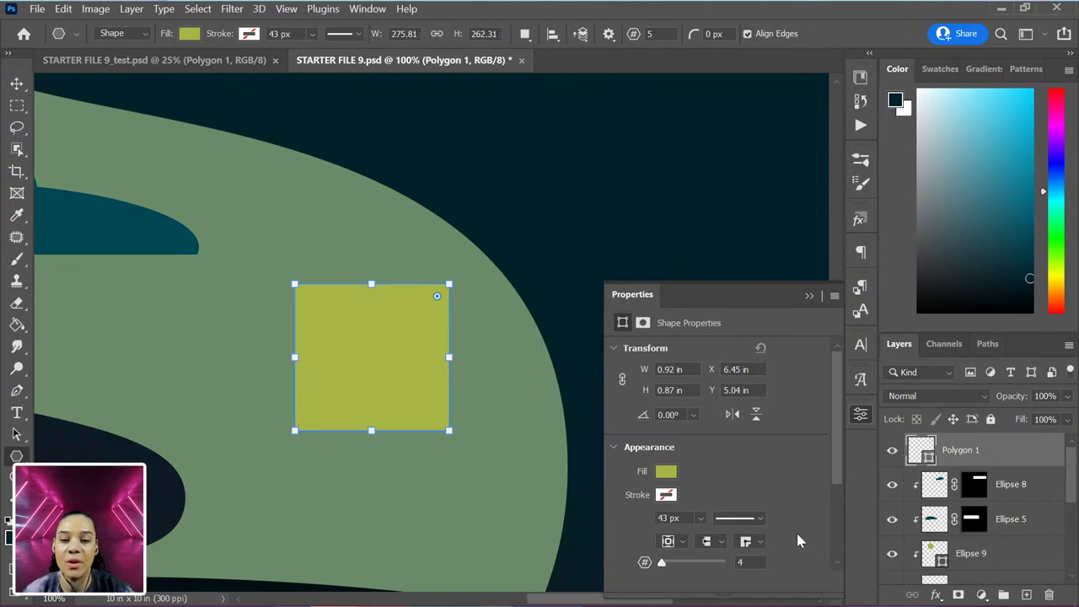
Step: Set the four-sided polygon's width and height to 1.5 in each, with the proportions unlinked
{"action": "scroll", "coordinate": [797, 535], "scroll_direction": "down", "scroll_amount": 3}
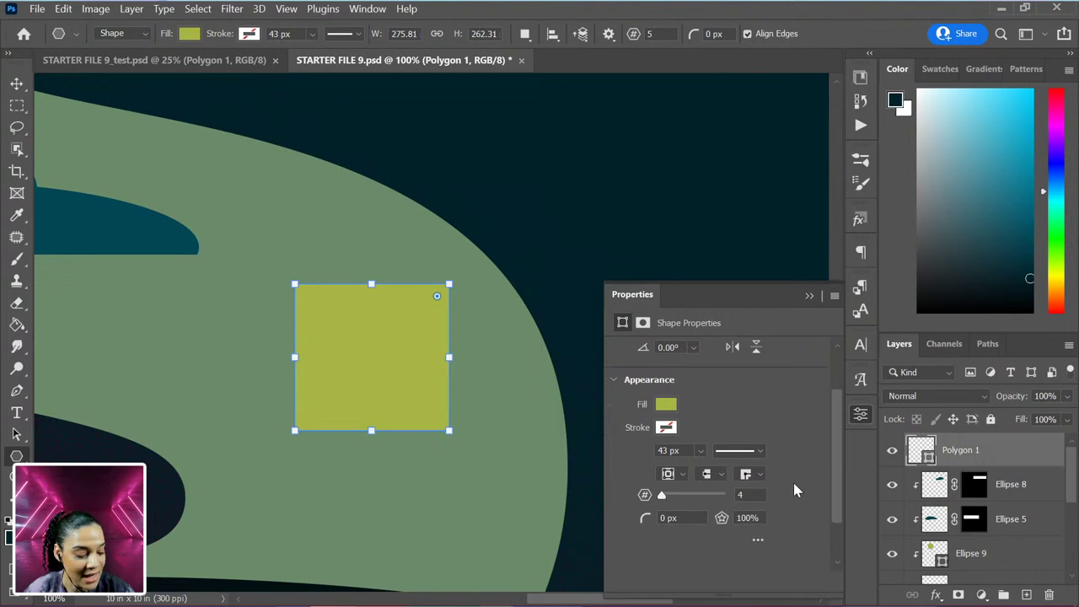
{"action": "scroll", "coordinate": [793, 493], "scroll_direction": "up", "scroll_amount": 3}
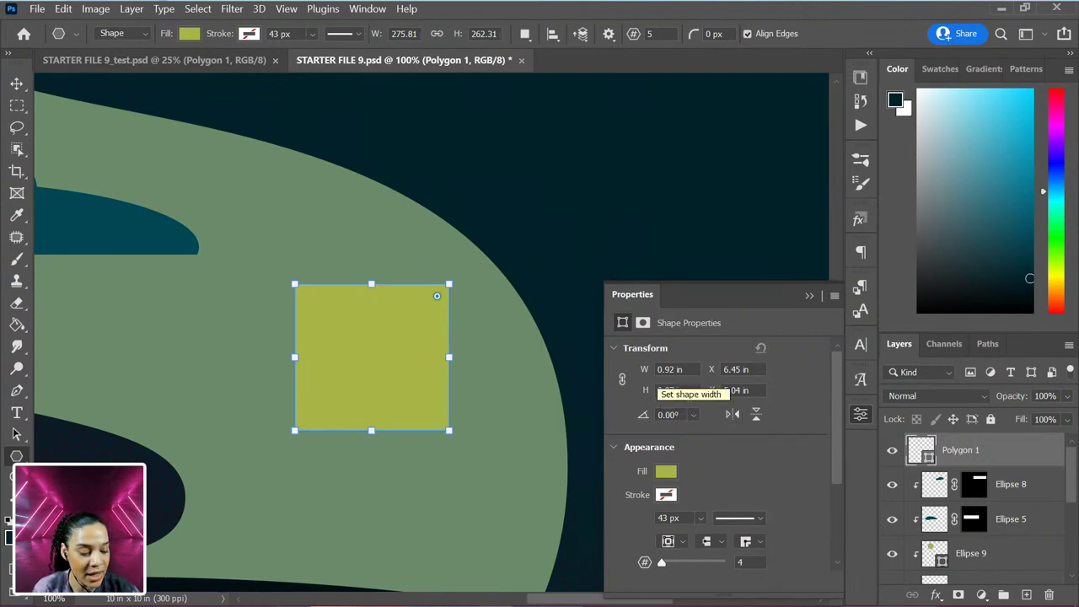
{"action": "left_click", "coordinate": [622, 380]}
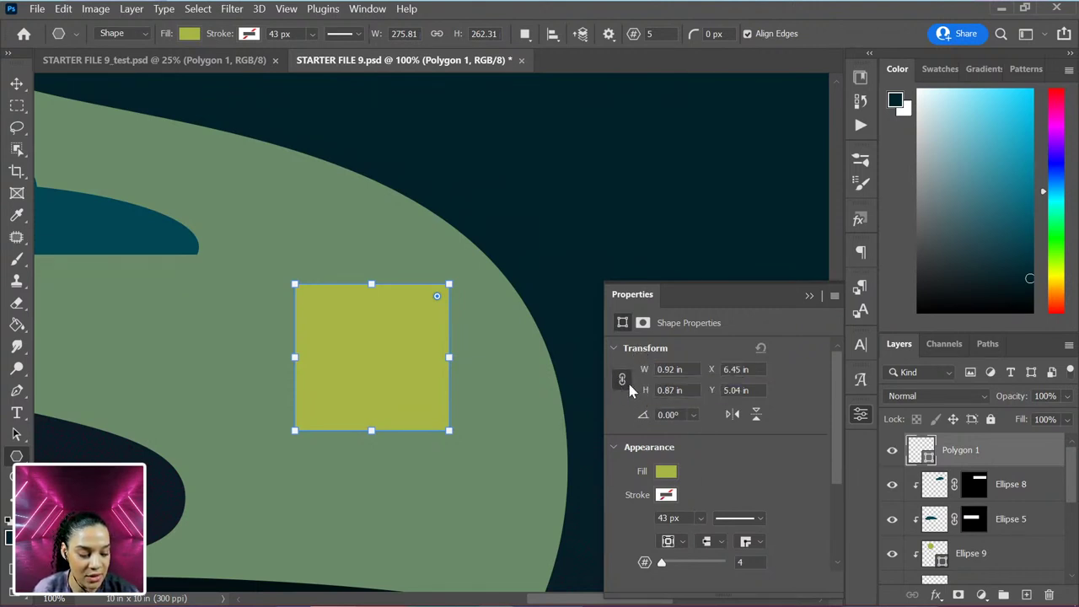
{"action": "double_click", "coordinate": [667, 369]}
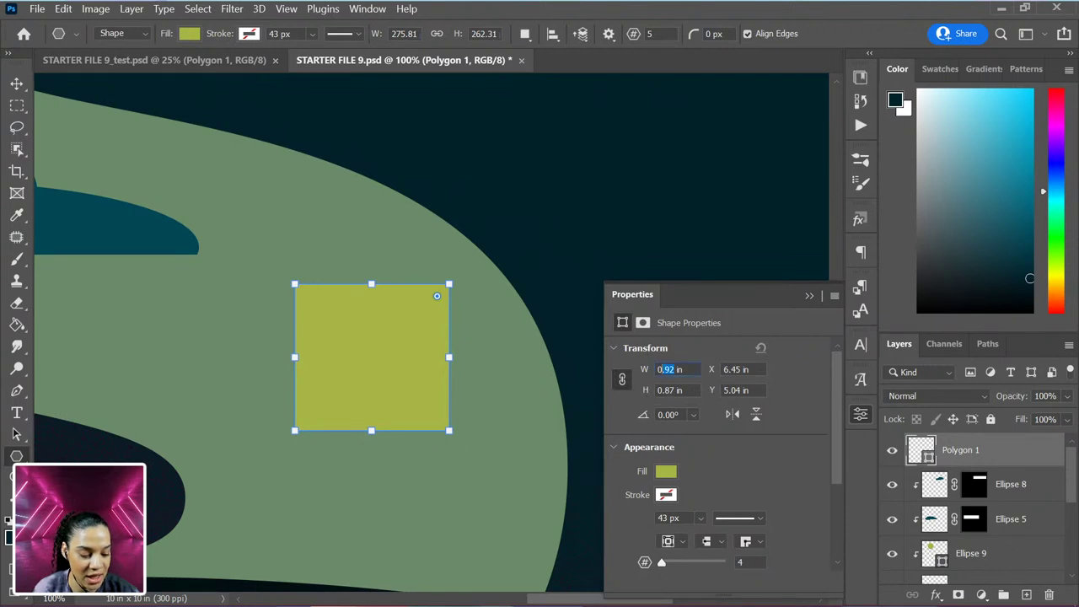
{"action": "type", "text": "2"}
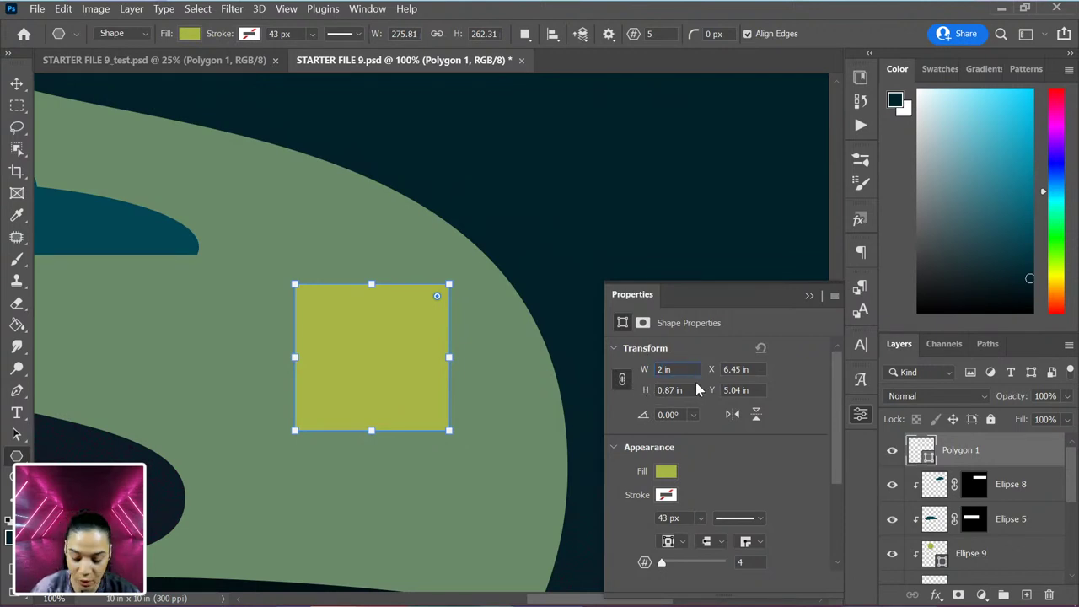
{"action": "key", "text": "Return"}
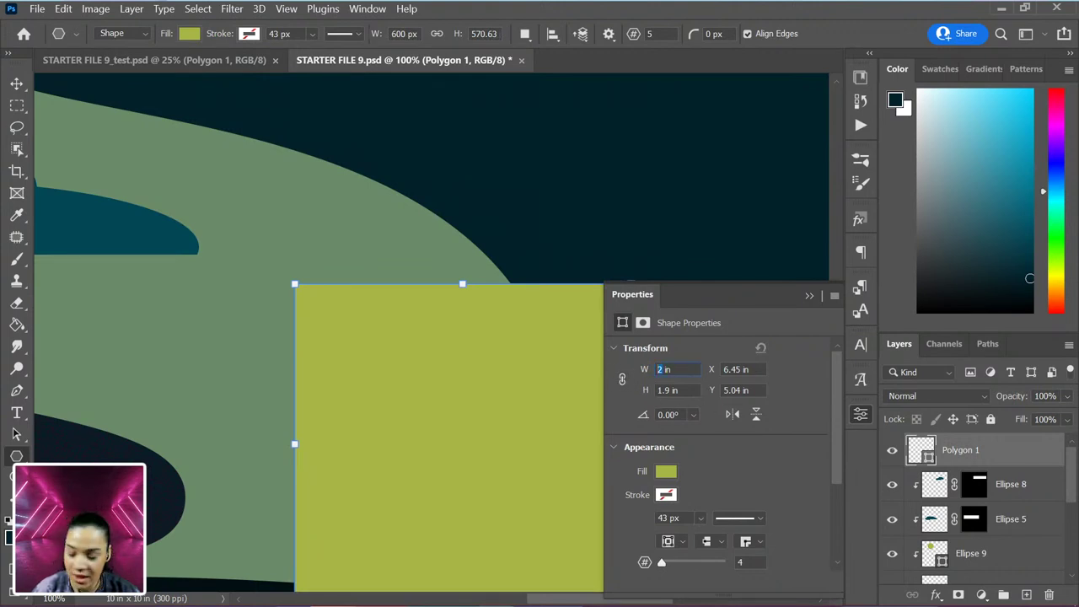
{"action": "type", "text": ".5"}
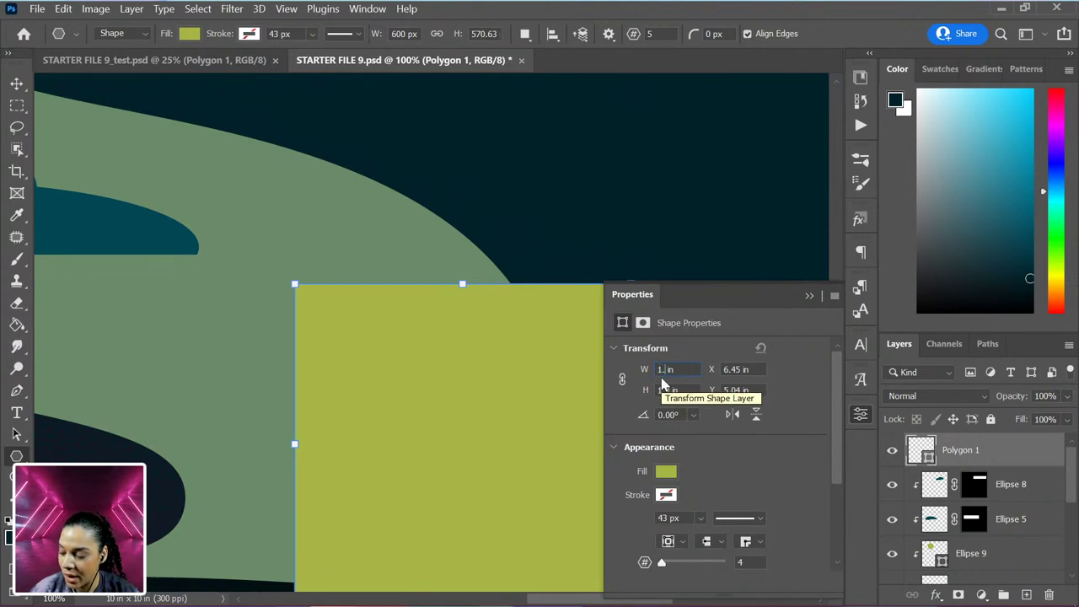
{"action": "key", "text": "Return"}
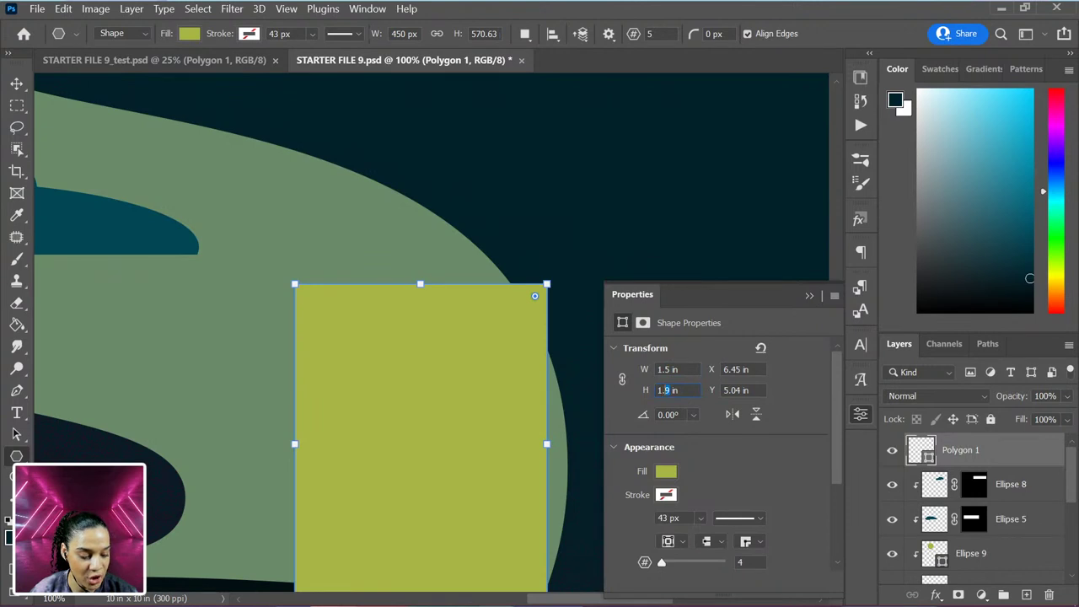
{"action": "type", "text": "1.5"}
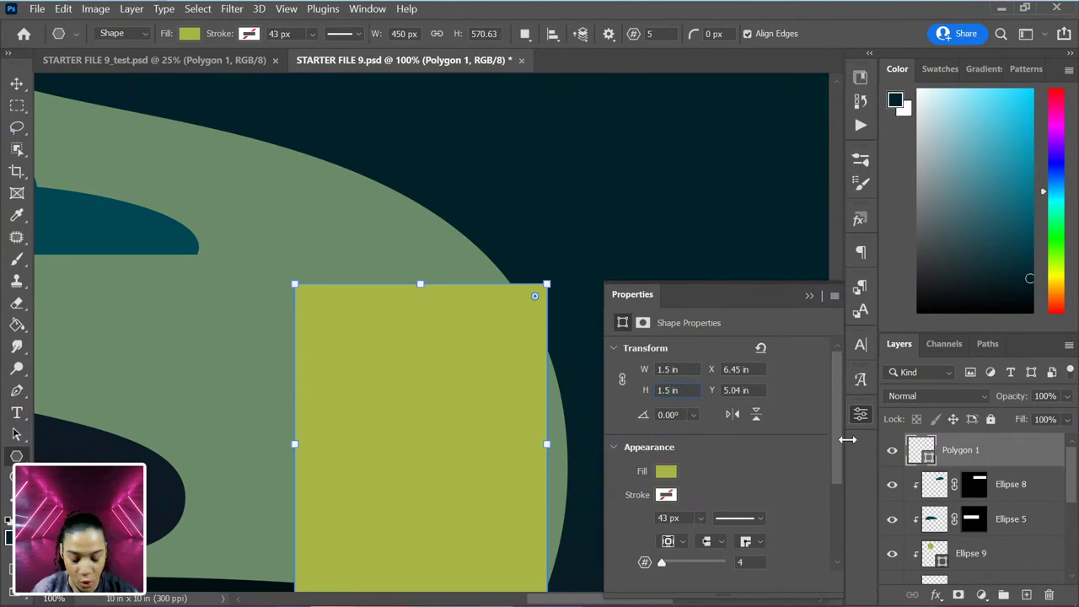
{"action": "key", "text": "Return"}
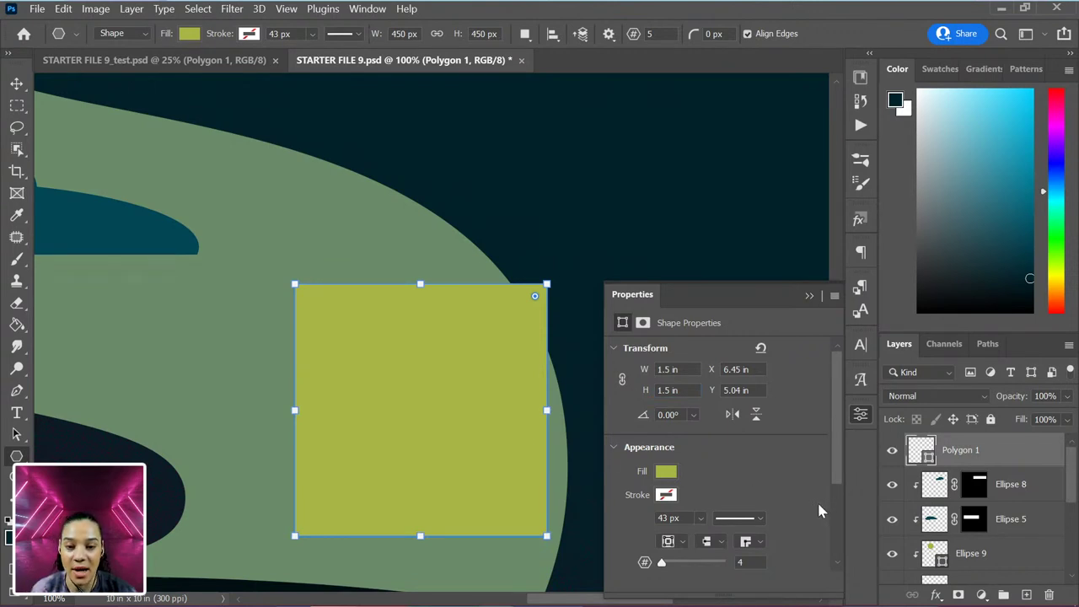
Step: Turn the square polygon into a four-pointed star with a 32% star ratio and an 11 px corner radius
{"action": "scroll", "coordinate": [816, 500], "scroll_direction": "down", "scroll_amount": 5}
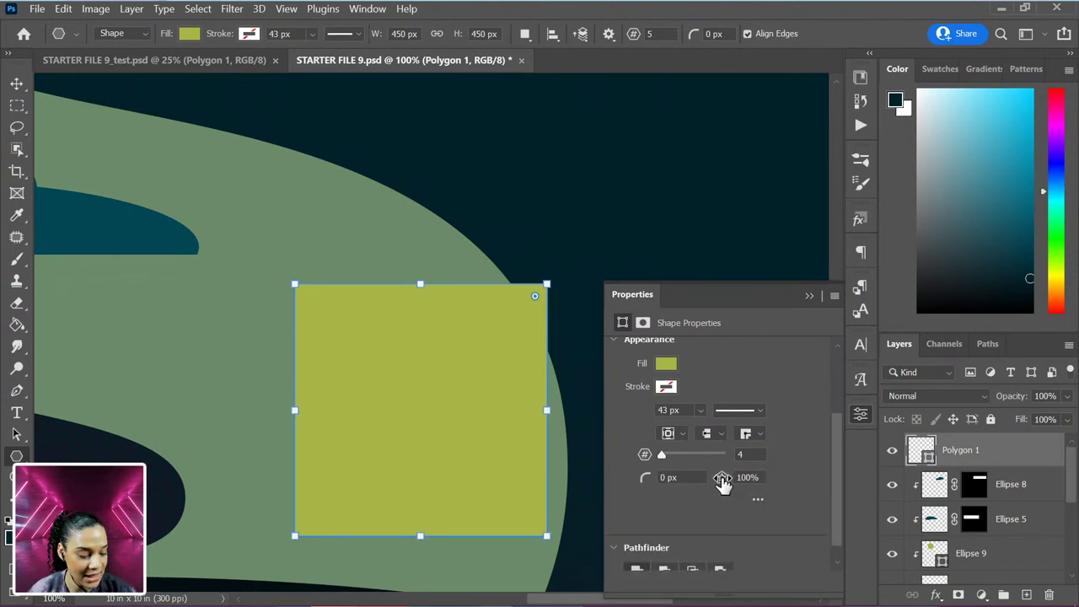
{"action": "left_click_drag", "start_coordinate": [722, 482], "coordinate": [660, 499]}
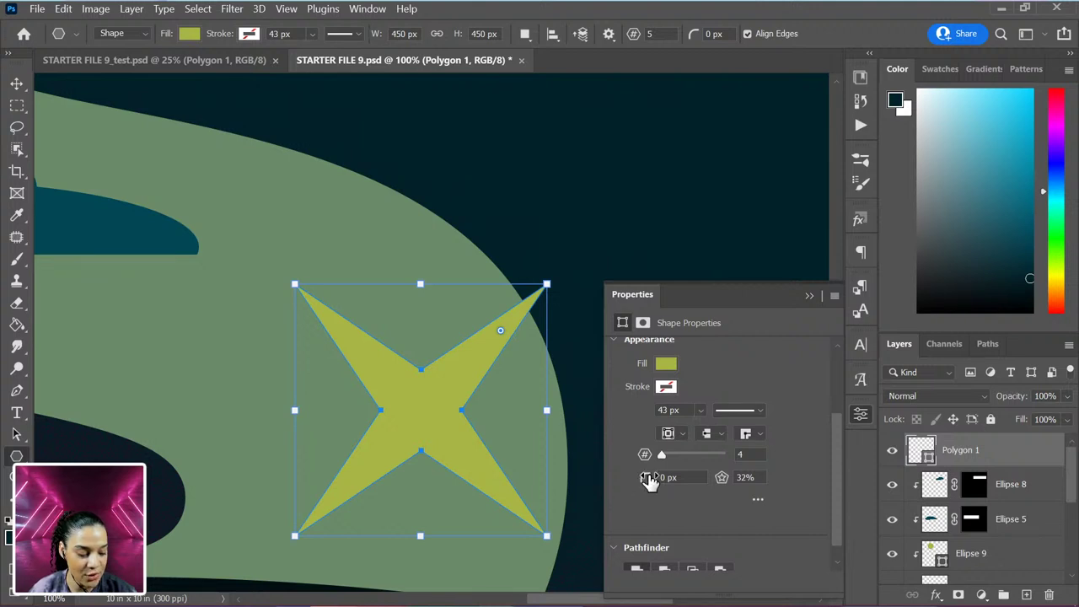
{"action": "left_click_drag", "start_coordinate": [645, 487], "coordinate": [647, 491]}
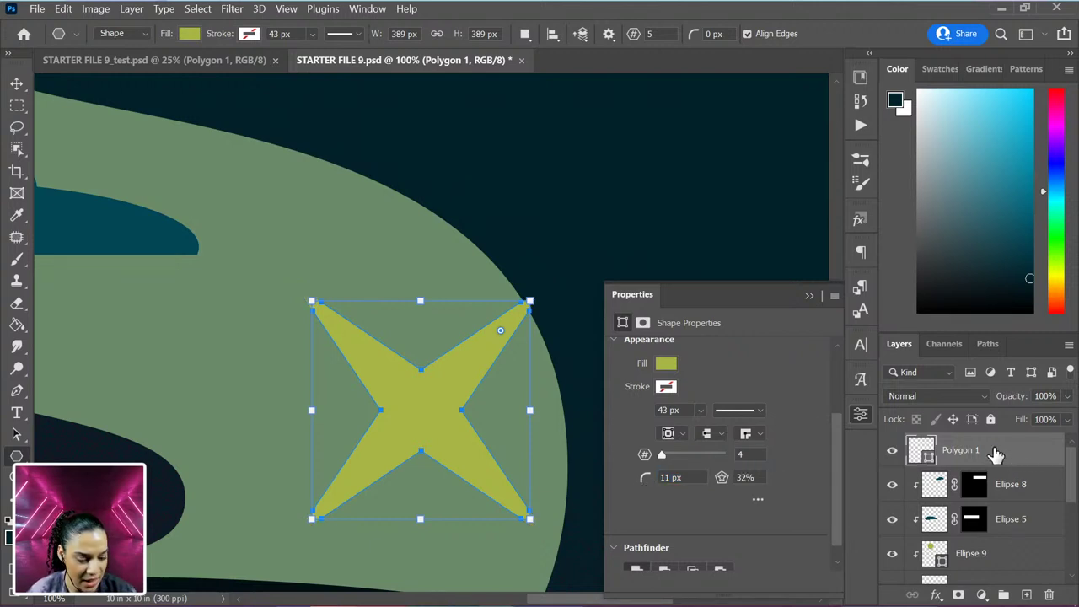
Step: Rotate the four-pointed star by -45° so its points face up, down and sideways
{"action": "key", "text": "ctrl+minus"}
{"action": "key", "text": "ctrl+minus"}
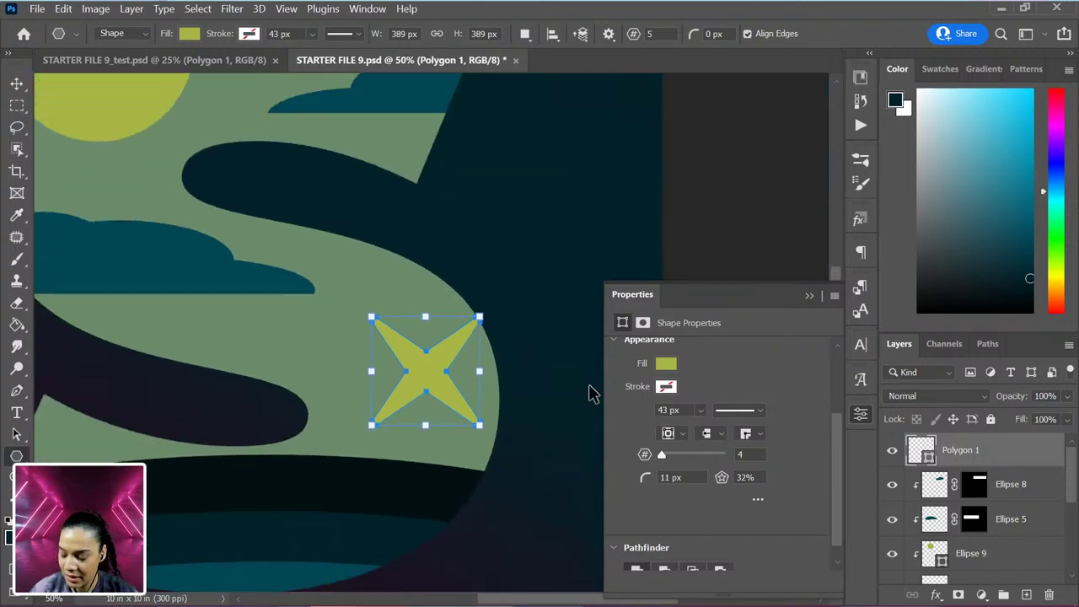
{"action": "key", "text": "ctrl+t"}
{"action": "left_click_drag", "start_coordinate": [554, 422], "coordinate": [561, 313]}
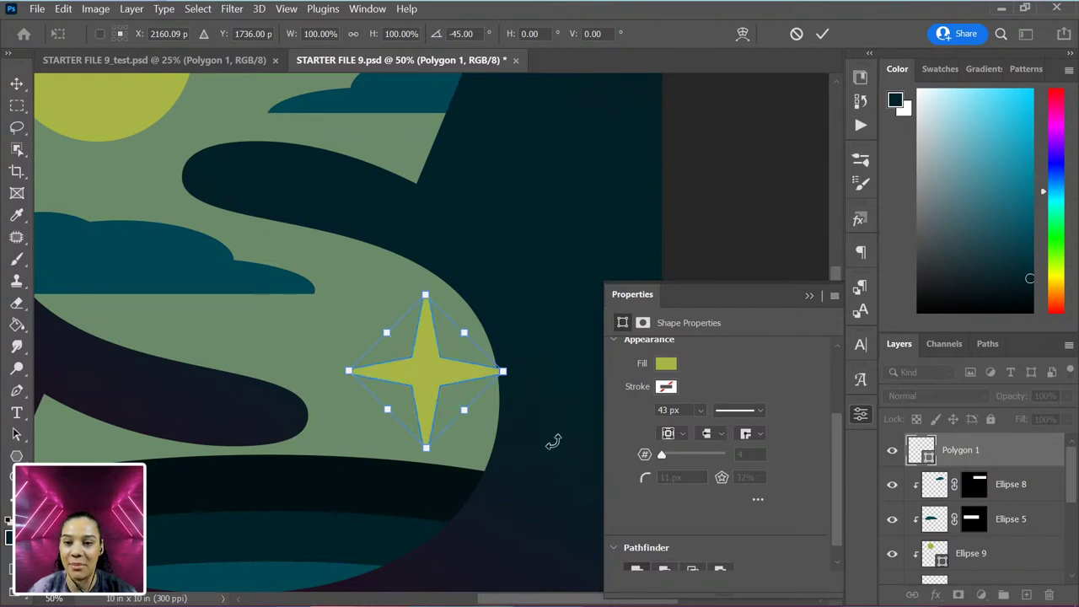
Step: Scale the star to about 48% and move it onto the flat base of the S's upper-right cloud
{"action": "key", "text": "ctrl+minus"}
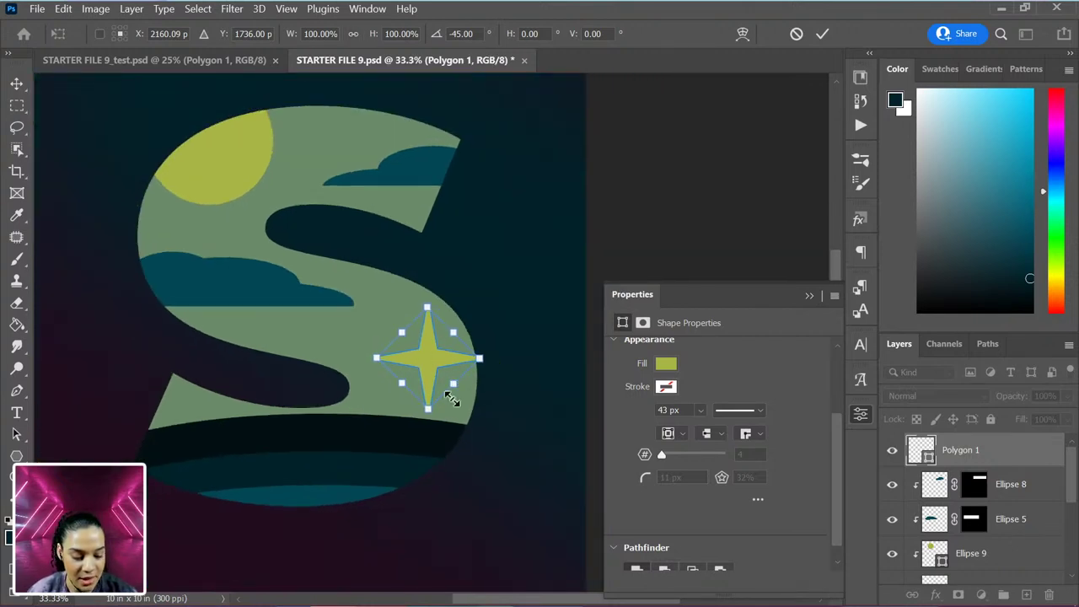
{"action": "left_click_drag", "start_coordinate": [430, 405], "coordinate": [427, 355]}
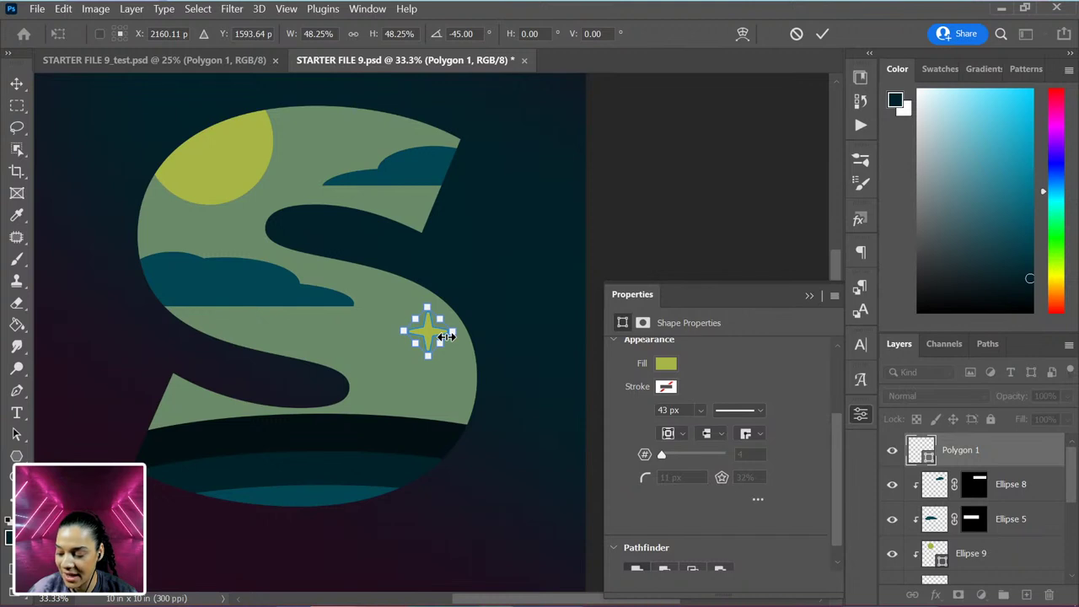
{"action": "left_click_drag", "start_coordinate": [425, 330], "coordinate": [390, 179]}
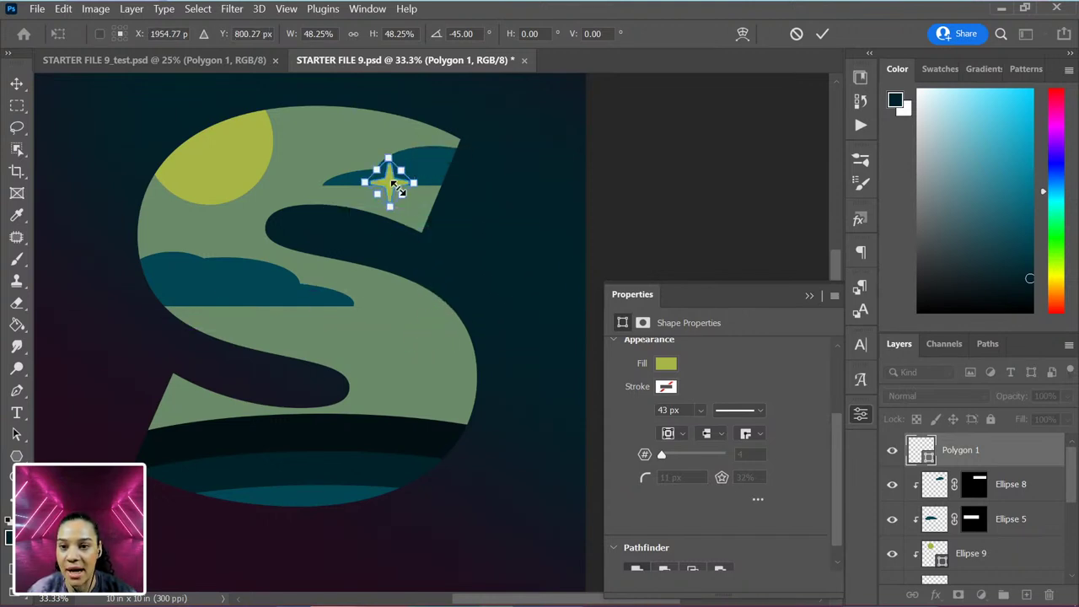
{"action": "key", "text": "Return"}
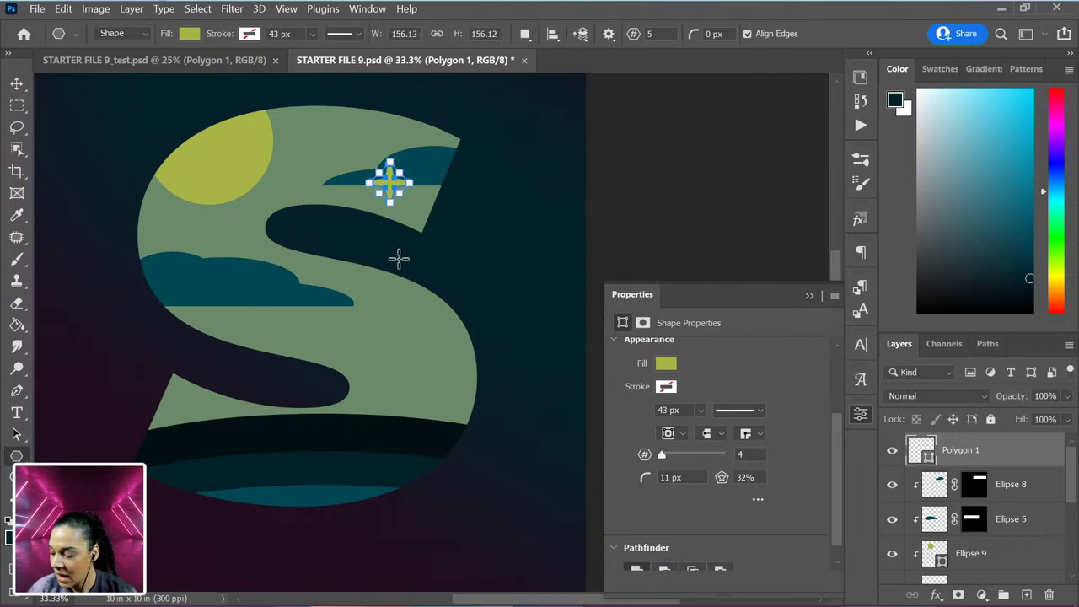
Step: Duplicate the star layer and move the copy between the sun and the upper-right cloud, near the S's upper edge
{"action": "key", "text": "ctrl+j"}
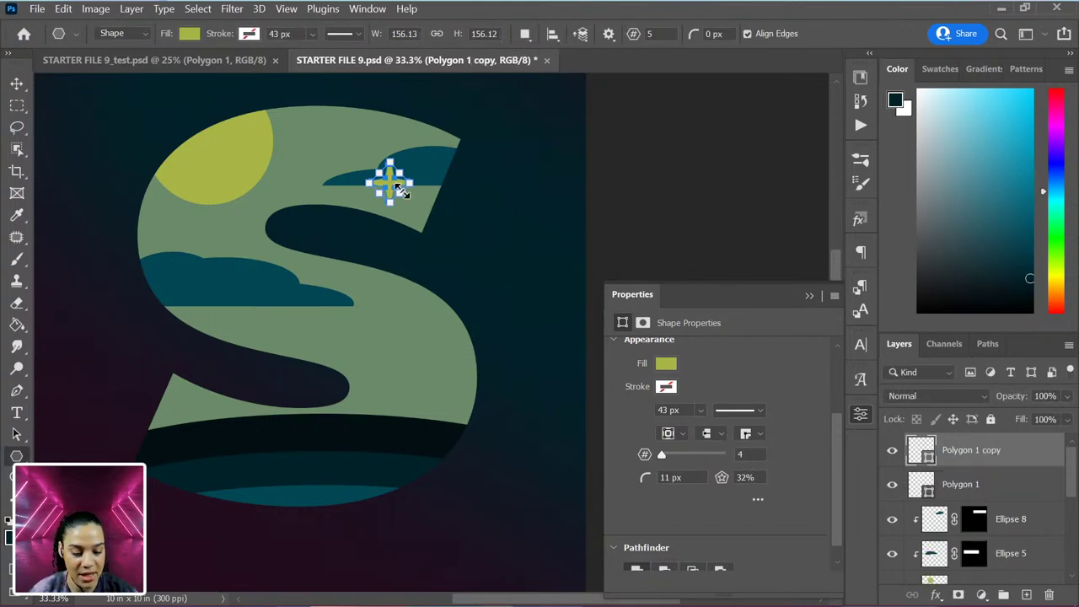
{"action": "key", "text": "v"}
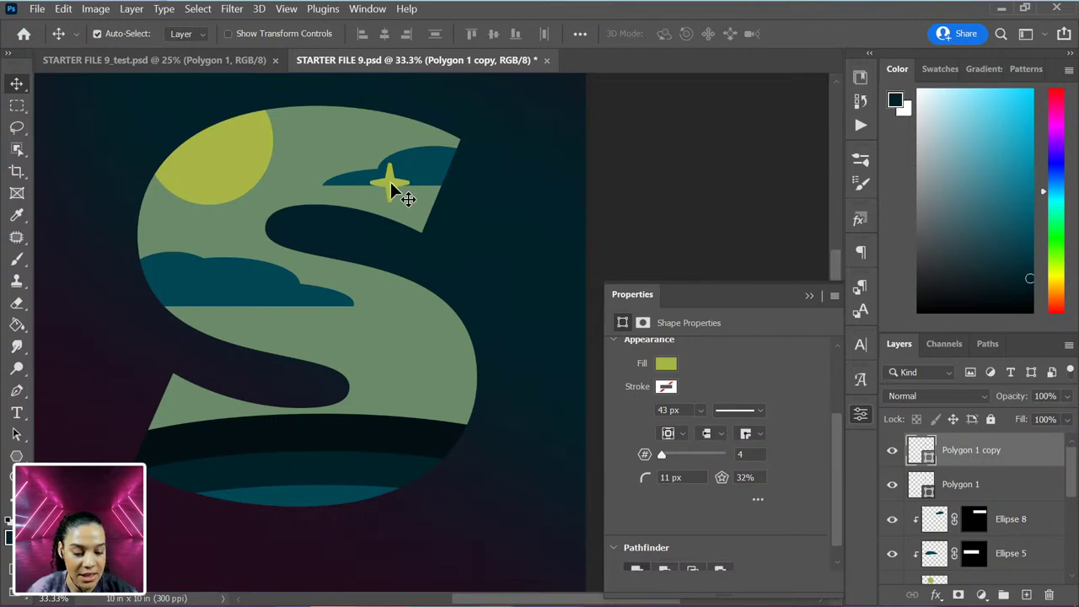
{"action": "left_click_drag", "start_coordinate": [389, 179], "coordinate": [305, 142]}
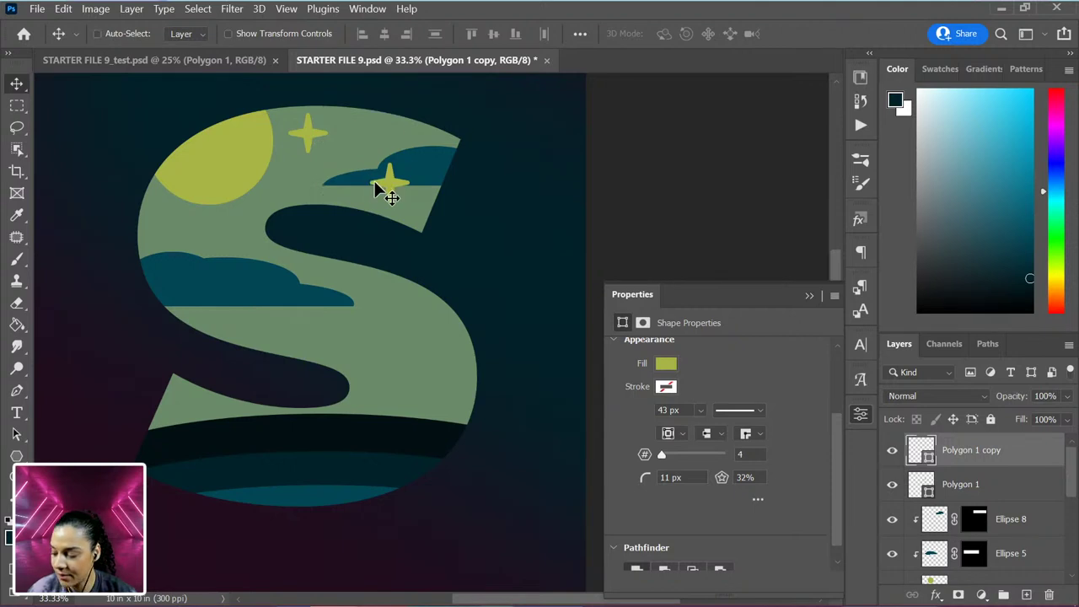
Step: Duplicate the star layer again and move the copy below the sun, just above the left cloud
{"action": "key", "text": "ctrl+j"}
{"action": "left_click_drag", "start_coordinate": [306, 134], "coordinate": [229, 236]}
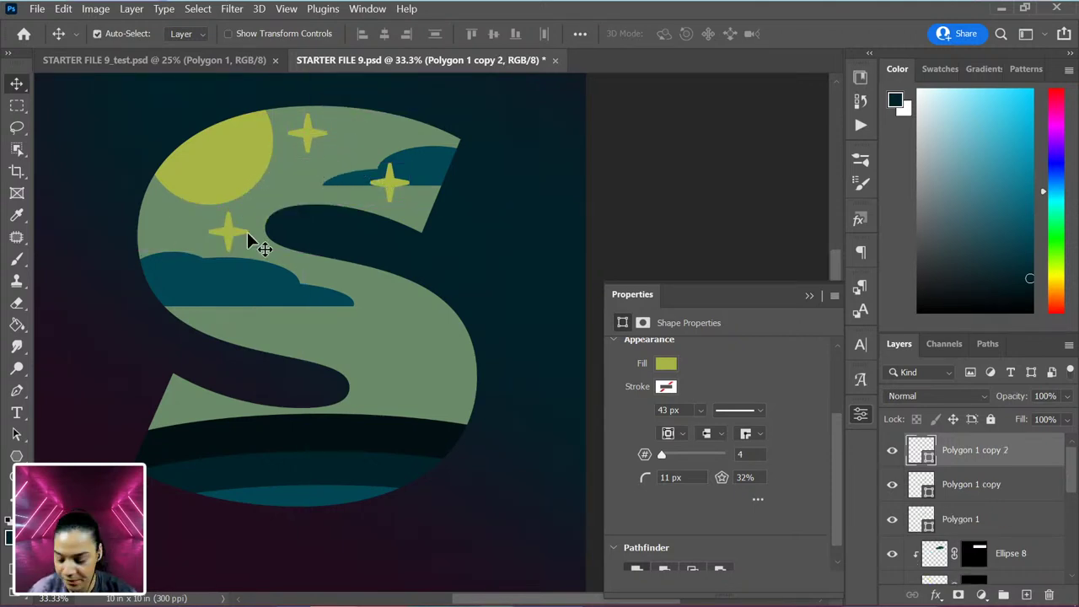
{"action": "key", "text": "ctrl"}
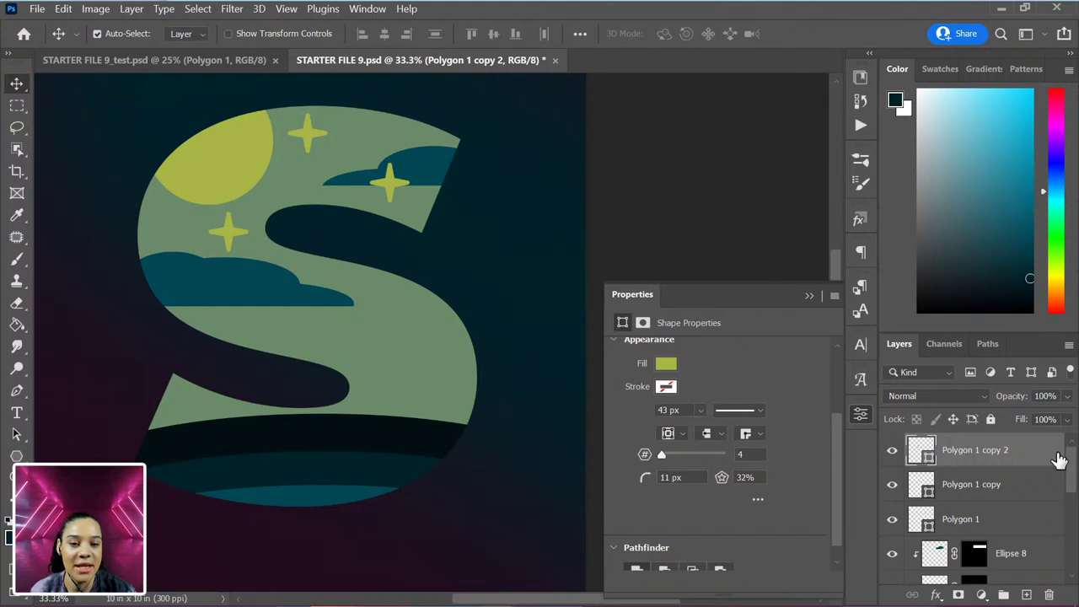
Step: Add a new layer directly above the S text layer, clipped to it and in Normal mode at 100% opacity
{"action": "scroll", "coordinate": [1007, 504], "scroll_direction": "down", "scroll_amount": 2}
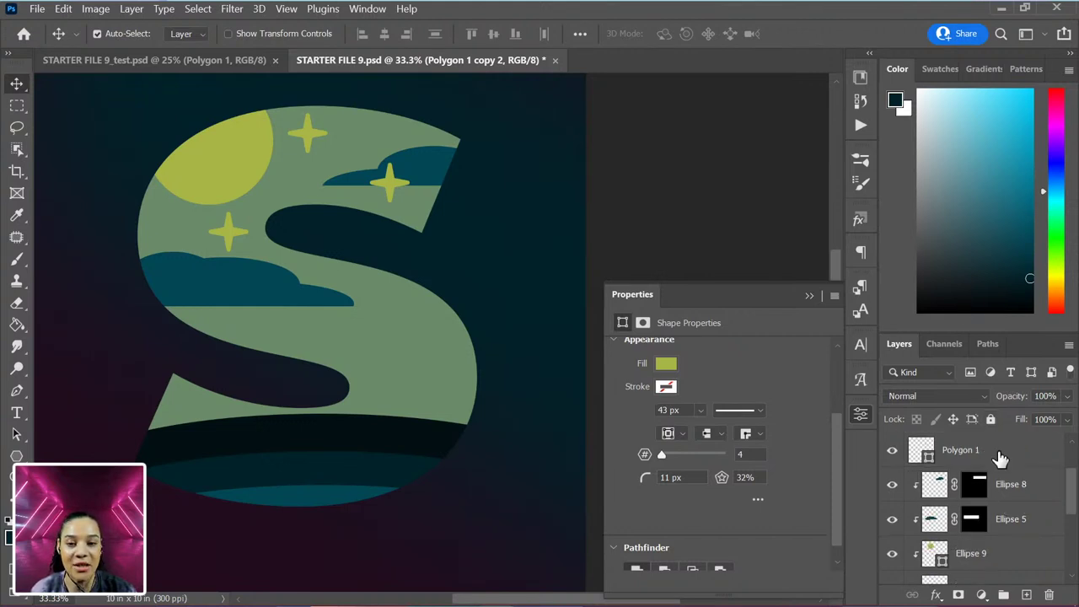
{"action": "scroll", "coordinate": [998, 459], "scroll_direction": "down", "scroll_amount": 3}
{"action": "scroll", "coordinate": [999, 479], "scroll_direction": "down", "scroll_amount": 1}
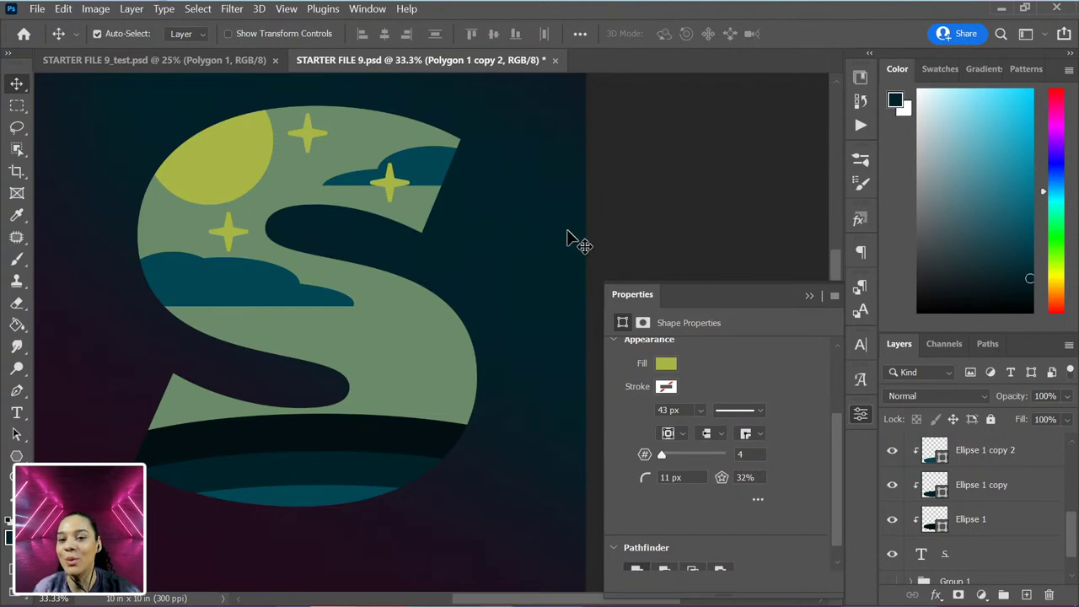
{"action": "scroll", "coordinate": [989, 520], "scroll_direction": "down", "scroll_amount": 1}
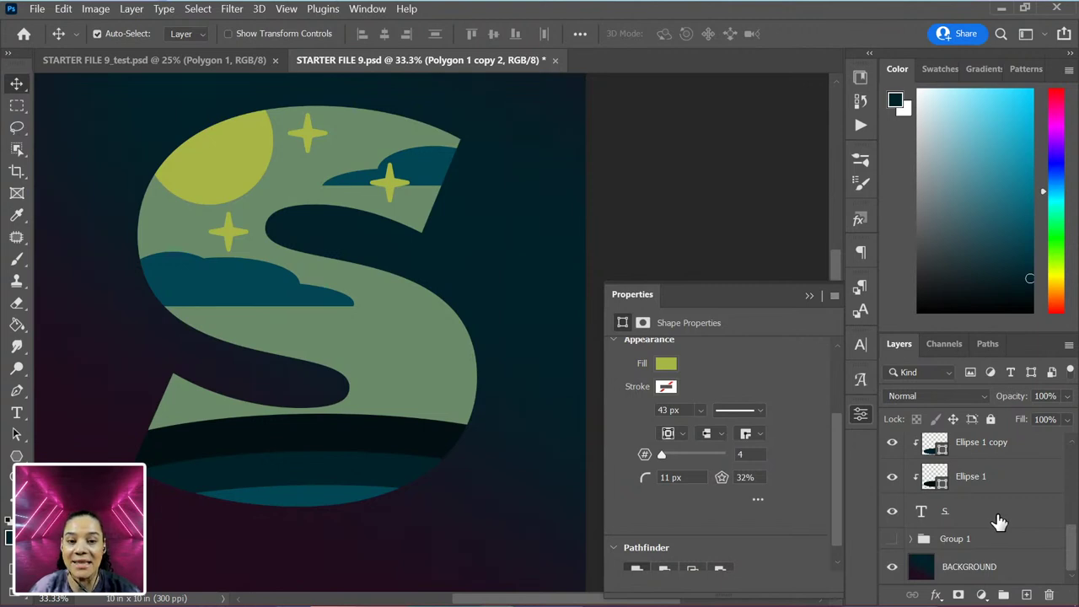
{"action": "left_click", "coordinate": [998, 520]}
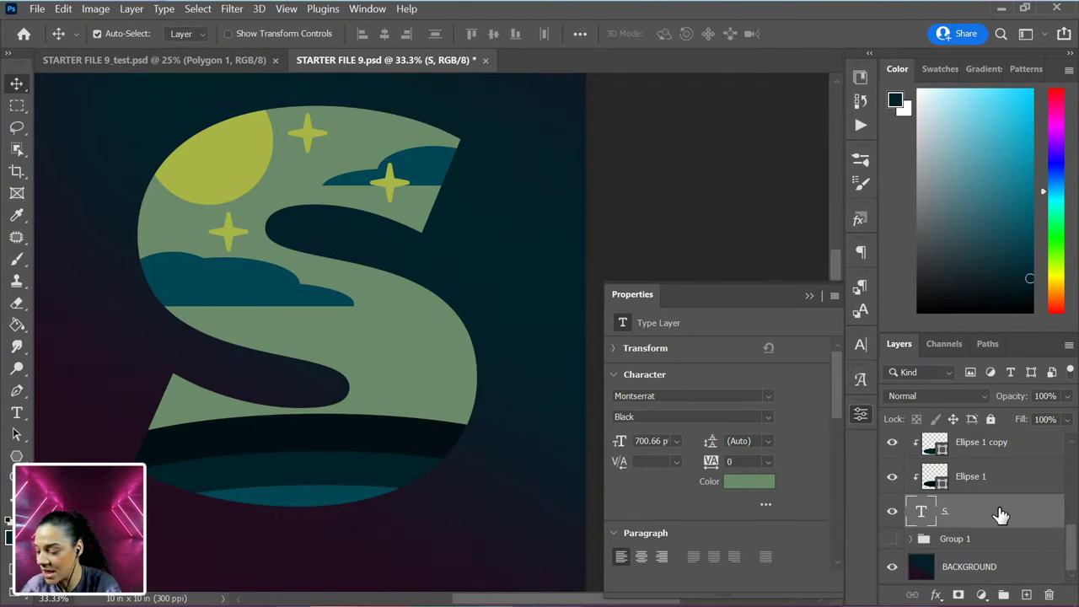
{"action": "key", "text": "ctrl"}
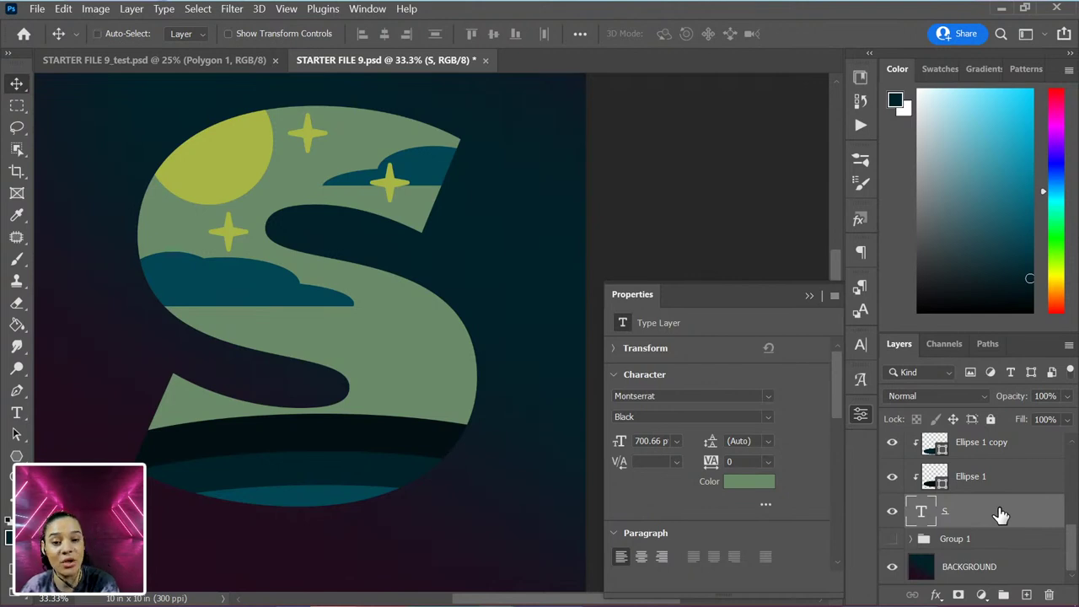
{"action": "key", "text": "ctrl+shift+n"}
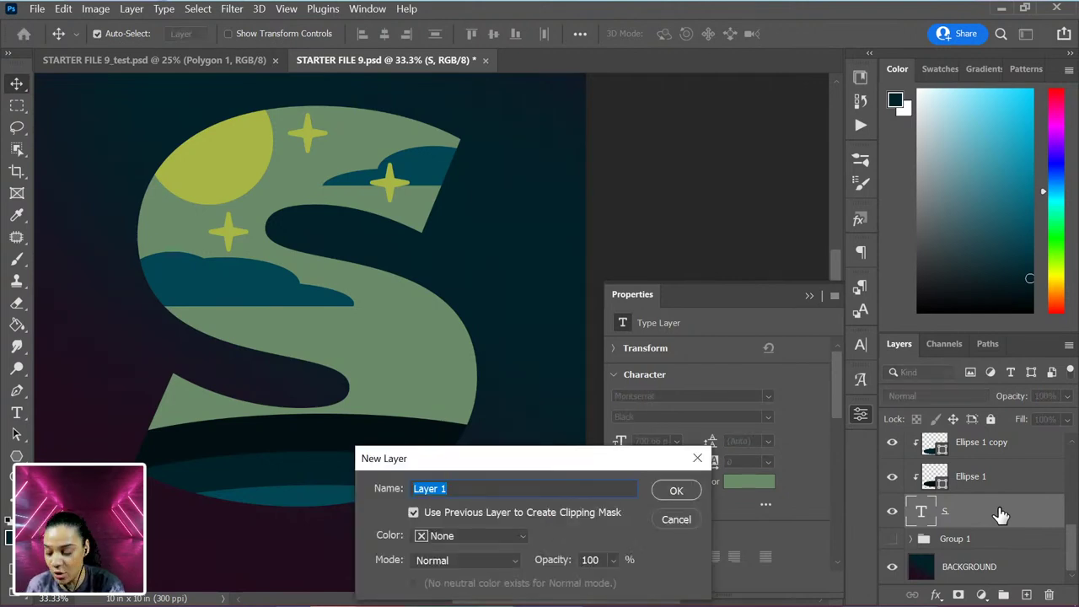
{"action": "key", "text": "Return"}
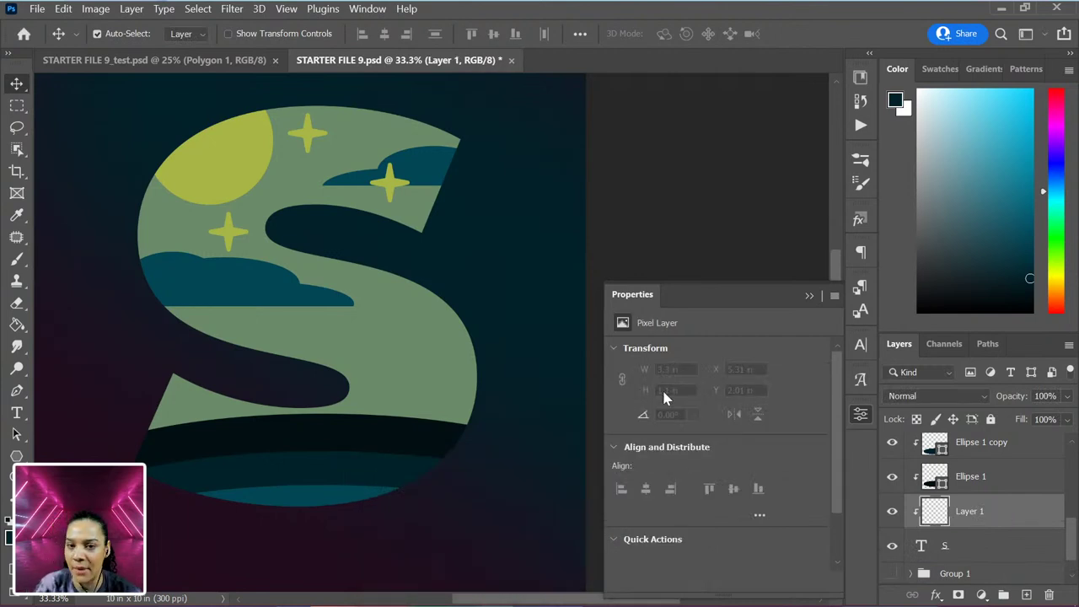
Step: Set up the soft brush at 1500 px with its painting mode on Dissolve
{"action": "key", "text": "b"}
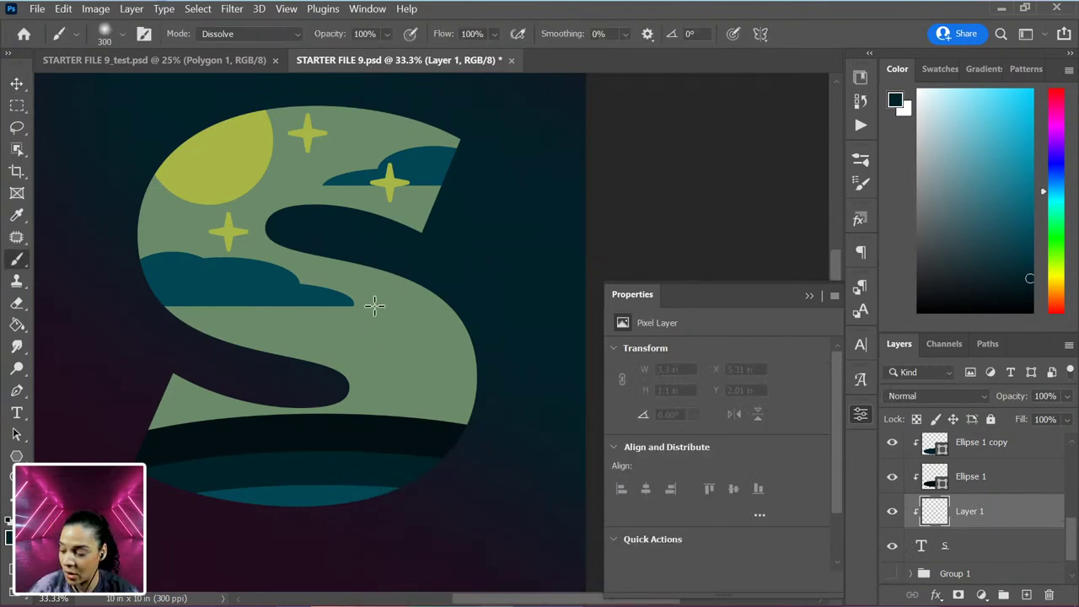
{"action": "key", "text": "bracketright"}
{"action": "key", "text": "bracketright"}
{"action": "key", "text": "bracketright"}
{"action": "key", "text": "bracketright"}
{"action": "key", "text": "bracketright"}
{"action": "key", "text": "bracketright"}
{"action": "key", "text": "bracketright"}
{"action": "key", "text": "bracketright"}
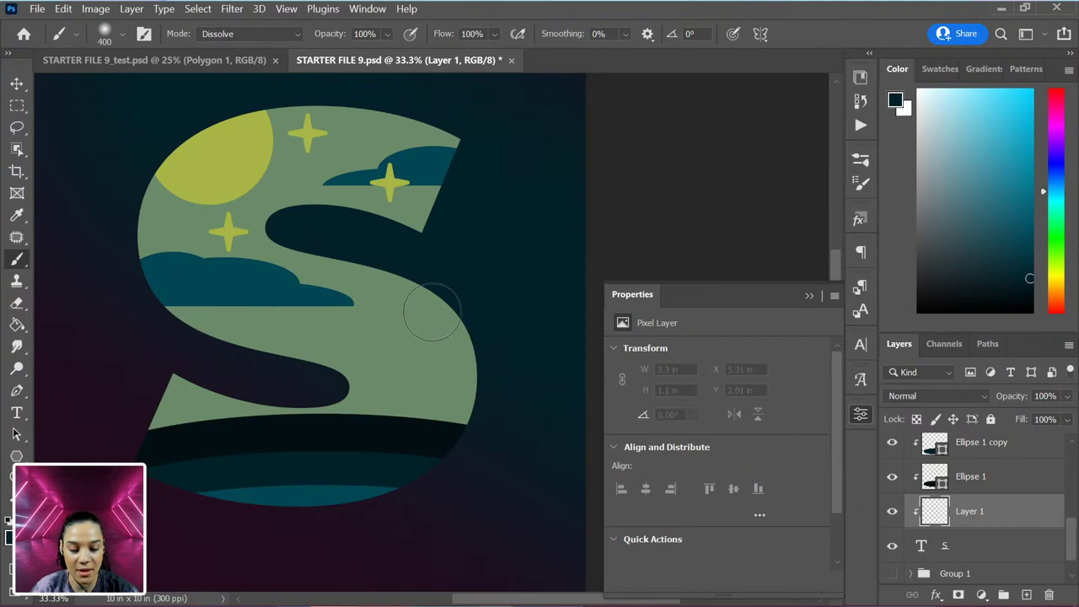
{"action": "key", "text": "bracketright"}
{"action": "key", "text": "bracketright"}
{"action": "key", "text": "bracketright"}
{"action": "key", "text": "bracketright"}
{"action": "right_click", "coordinate": [434, 307]}
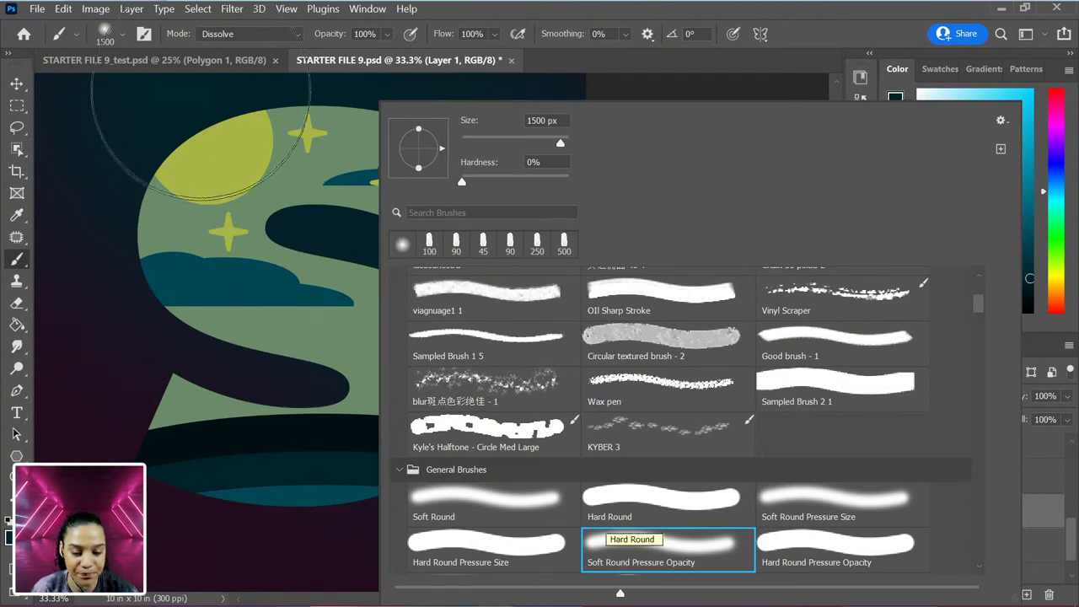
{"action": "left_click", "coordinate": [241, 37]}
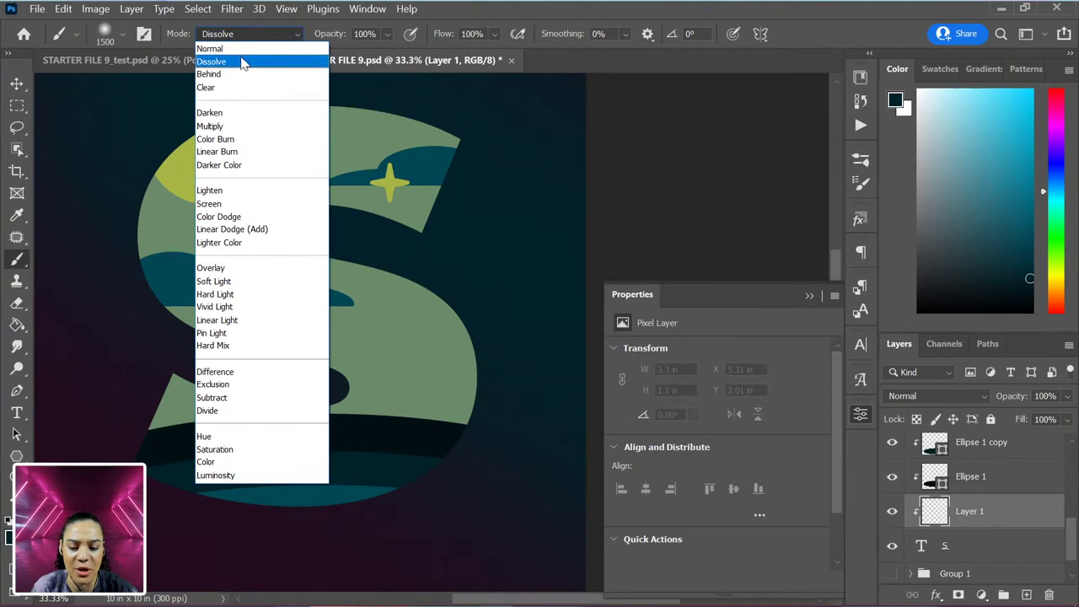
{"action": "left_click", "coordinate": [241, 62]}
Step: Test a dark Dissolve dab on the S's lower-right curve, inspect its grain up close and undo it
{"action": "key", "text": "ctrl+plus"}
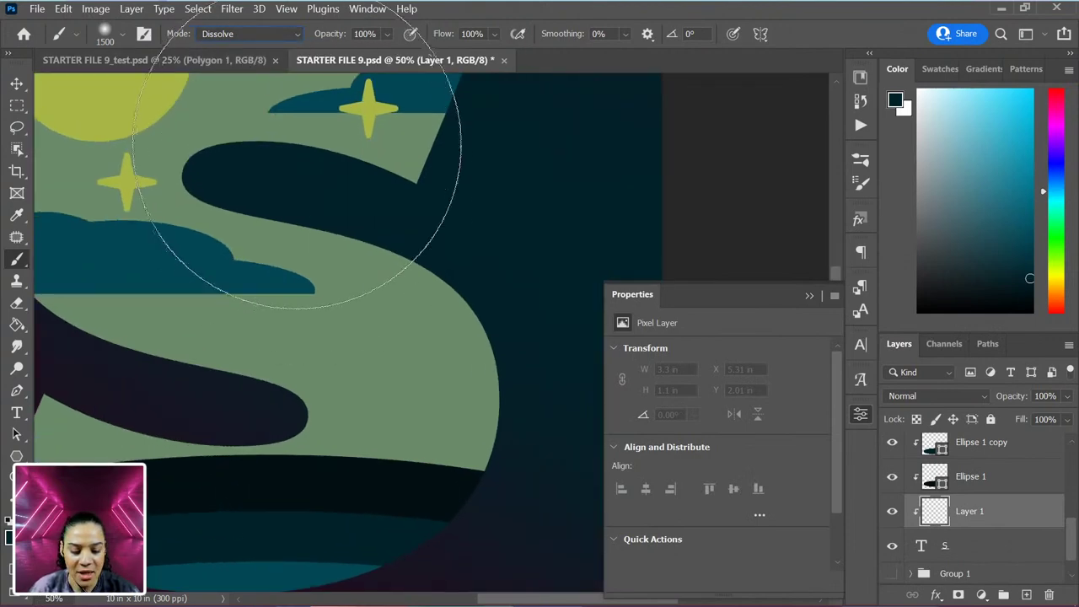
{"action": "left_click", "coordinate": [402, 383]}
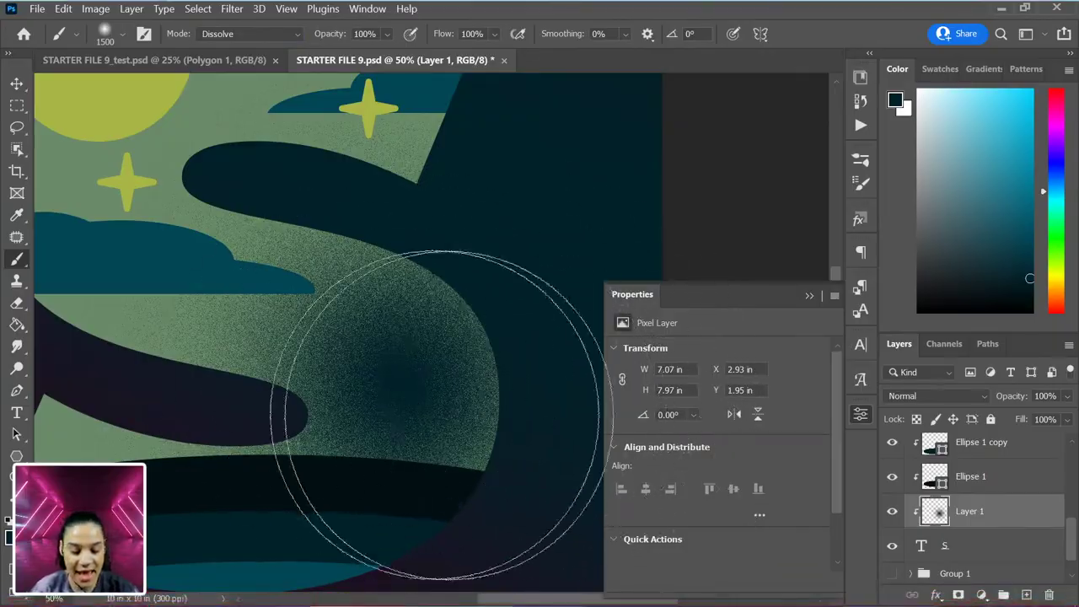
{"action": "key", "text": "ctrl+plus"}
{"action": "key", "text": "ctrl+plus"}
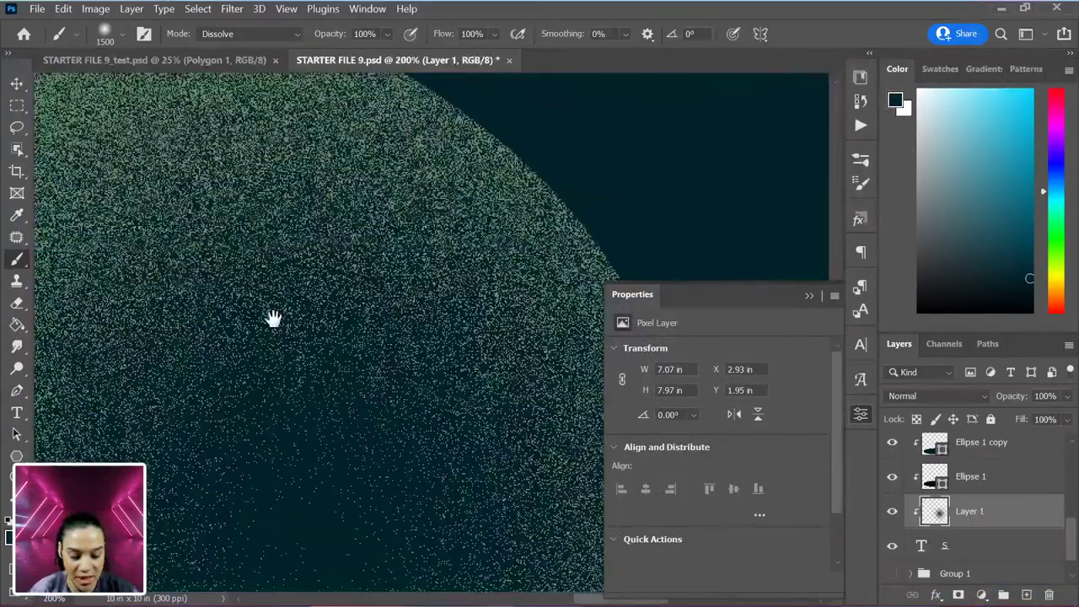
{"action": "key", "text": "ctrl+plus"}
{"action": "key", "text": "ctrl+plus"}
{"action": "key", "text": "ctrl+plus"}
{"action": "key", "text": "ctrl+plus"}
{"action": "key", "text": "ctrl+plus"}
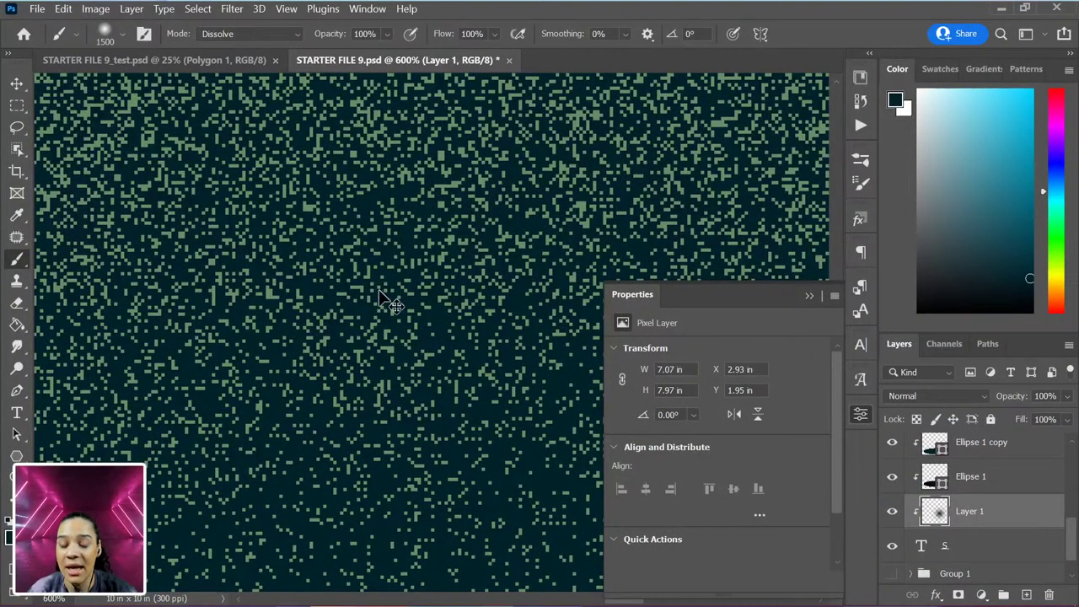
{"action": "key", "text": "ctrl+minus"}
{"action": "key", "text": "ctrl+minus"}
{"action": "key", "text": "ctrl+minus"}
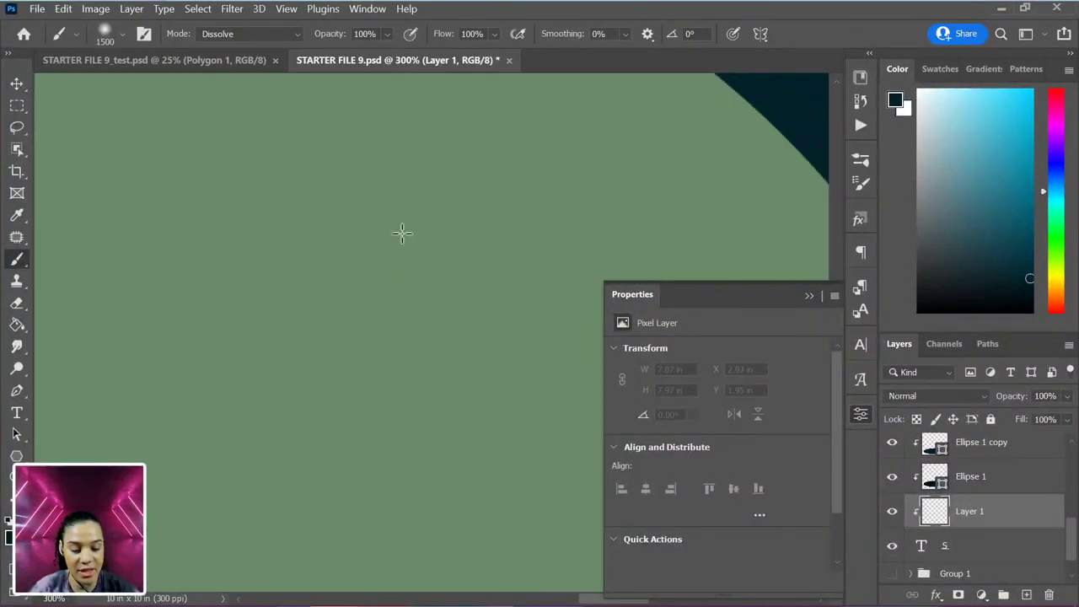
{"action": "key", "text": "ctrl+z"}
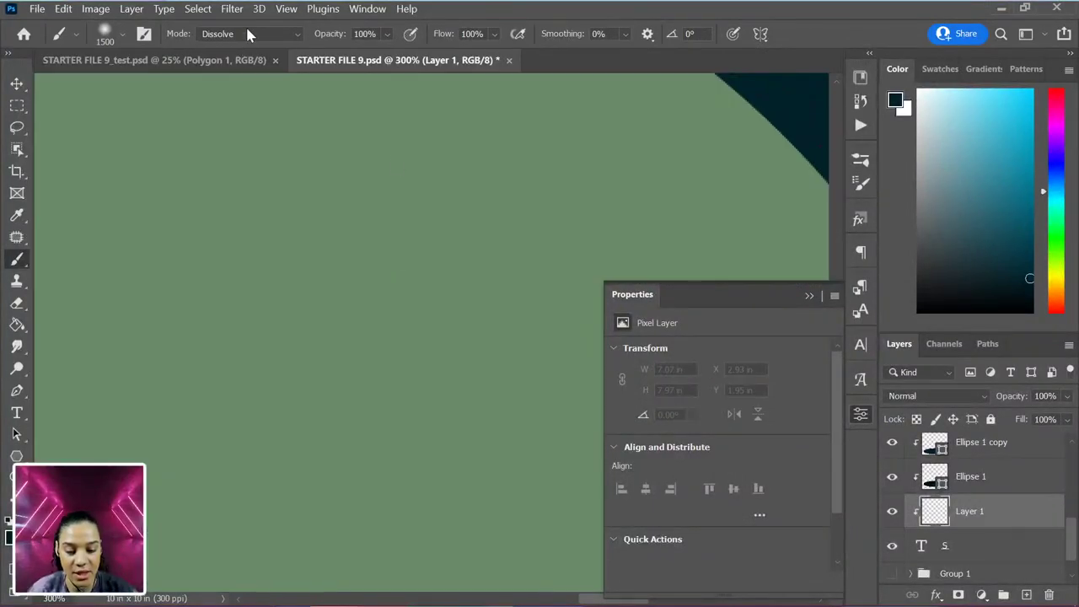
Step: Try the same dark dab in Normal mode for comparison, undo it and set the brush back to Dissolve
{"action": "left_click", "coordinate": [245, 27]}
{"action": "left_click", "coordinate": [243, 47]}
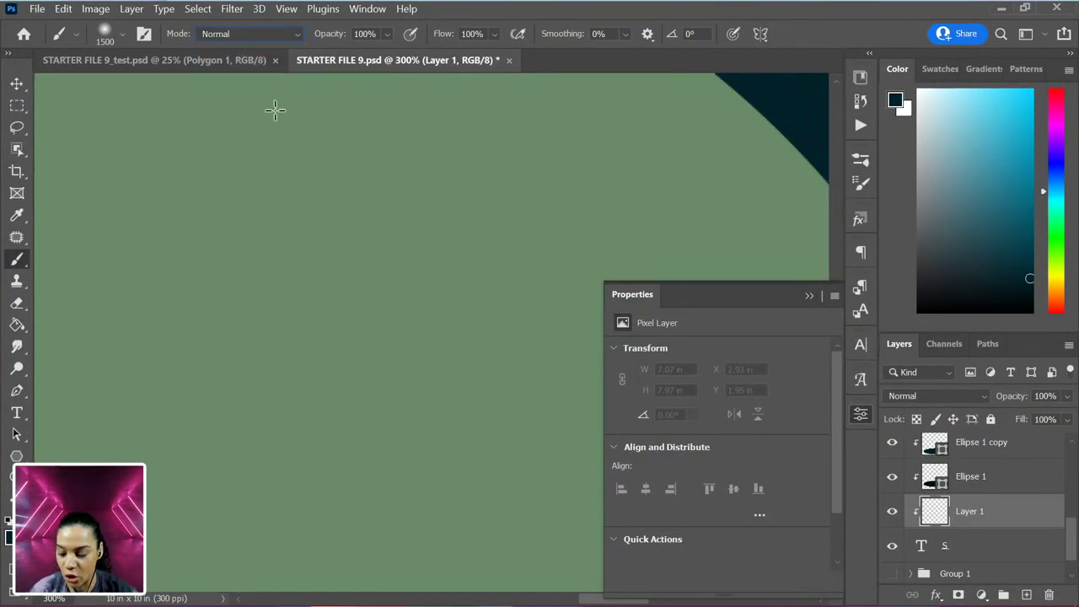
{"action": "key", "text": "ctrl+minus"}
{"action": "key", "text": "ctrl+minus"}
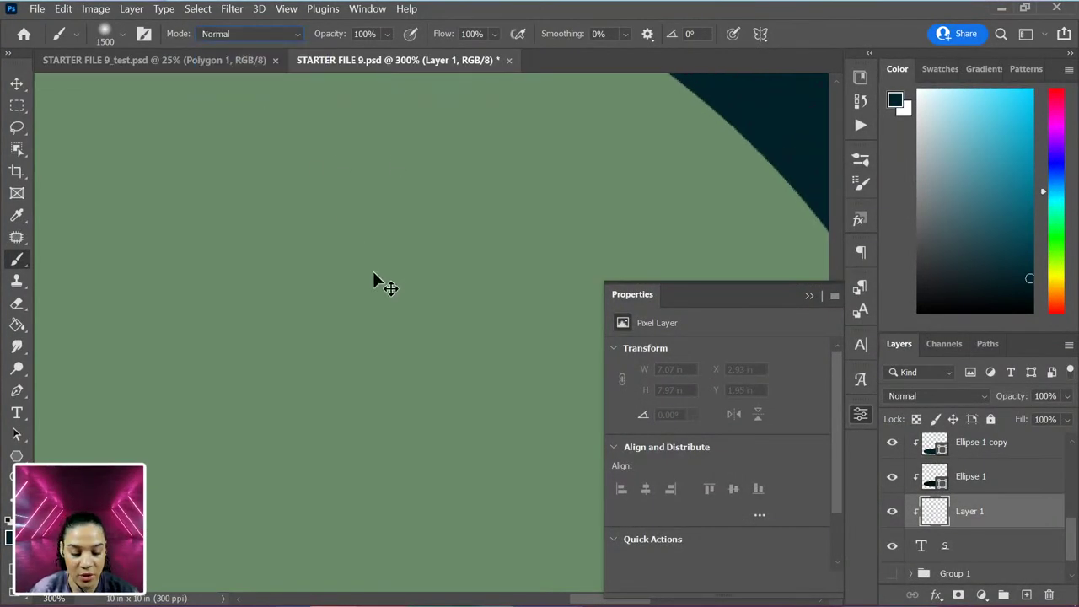
{"action": "left_click", "coordinate": [442, 434]}
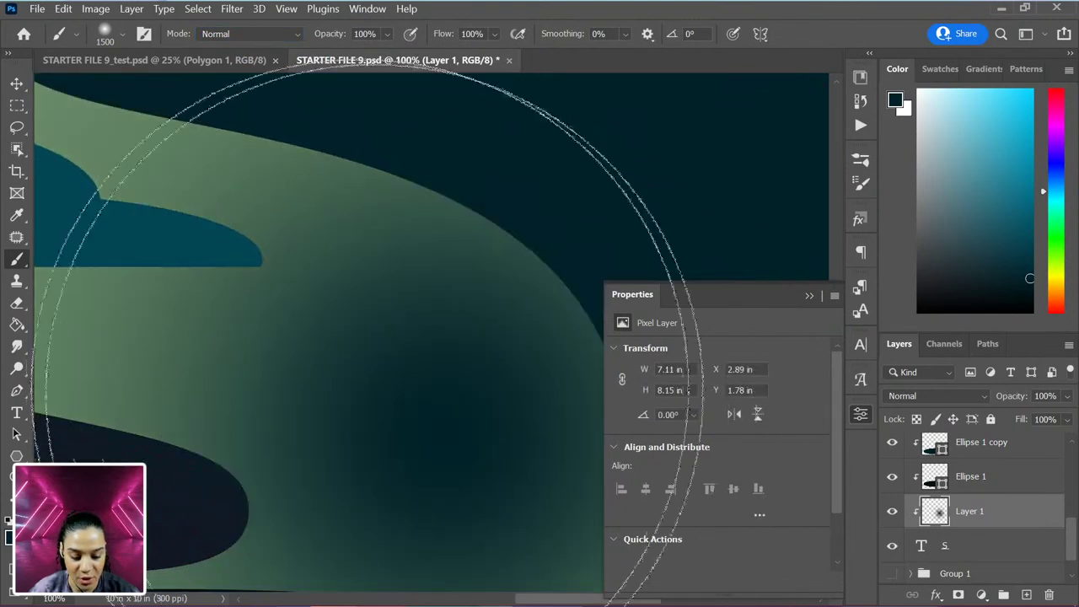
{"action": "key", "text": "ctrl+plus"}
{"action": "key", "text": "ctrl+plus"}
{"action": "key", "text": "ctrl+plus"}
{"action": "mouse_move", "coordinate": [390, 435]}
{"action": "left_mouse_down"}
{"action": "mouse_move", "coordinate": [397, 421]}
{"action": "mouse_move", "coordinate": [370, 390]}
{"action": "mouse_move", "coordinate": [244, 279]}
{"action": "left_mouse_up"}
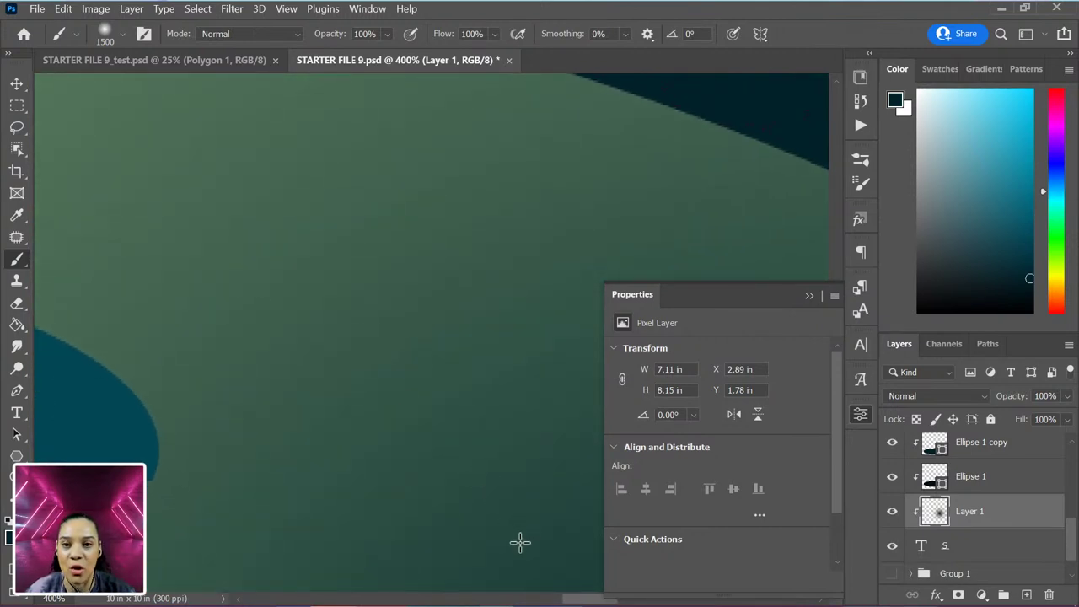
{"action": "key", "text": "ctrl+z"}
{"action": "left_click", "coordinate": [263, 32]}
{"action": "left_click", "coordinate": [251, 65]}
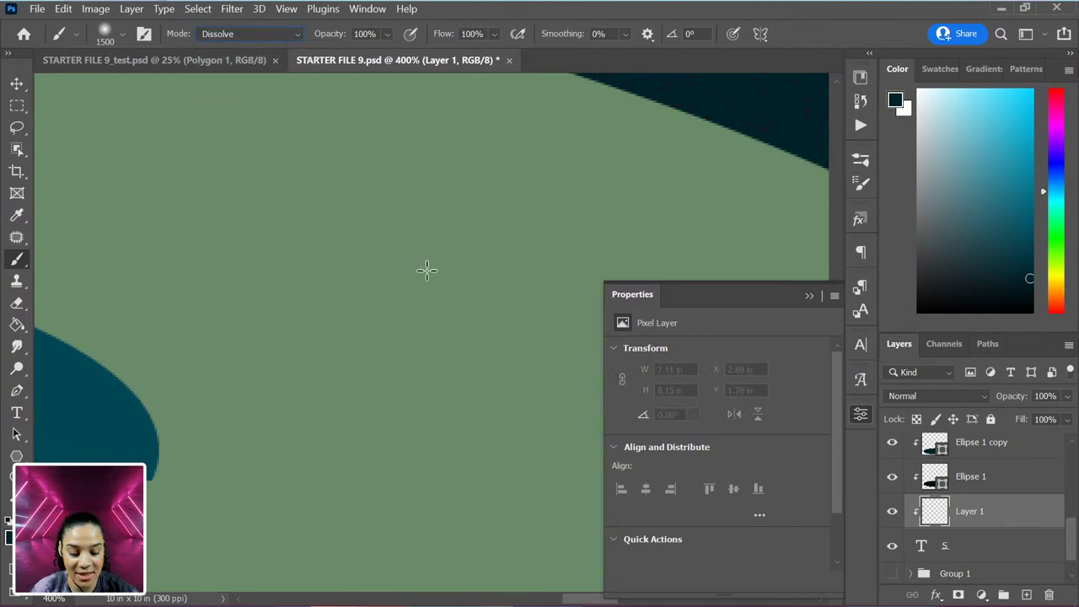
Step: Try a dark Dissolve dab centred on the S's right curve above the hills, view the whole letter and undo it
{"action": "key", "text": "ctrl+minus"}
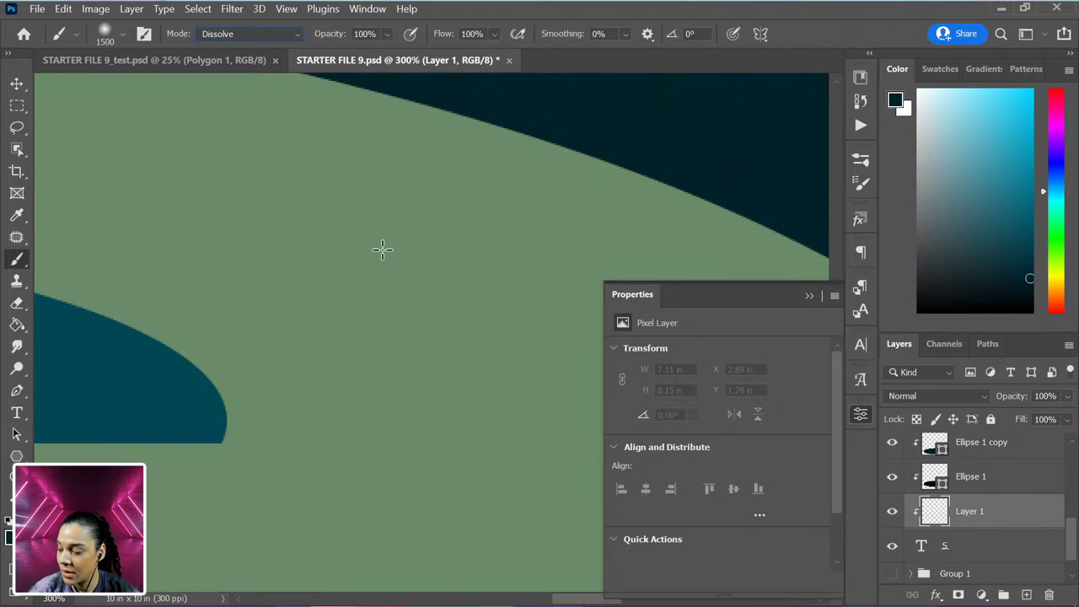
{"action": "key", "text": "ctrl+minus"}
{"action": "key", "text": "ctrl+minus"}
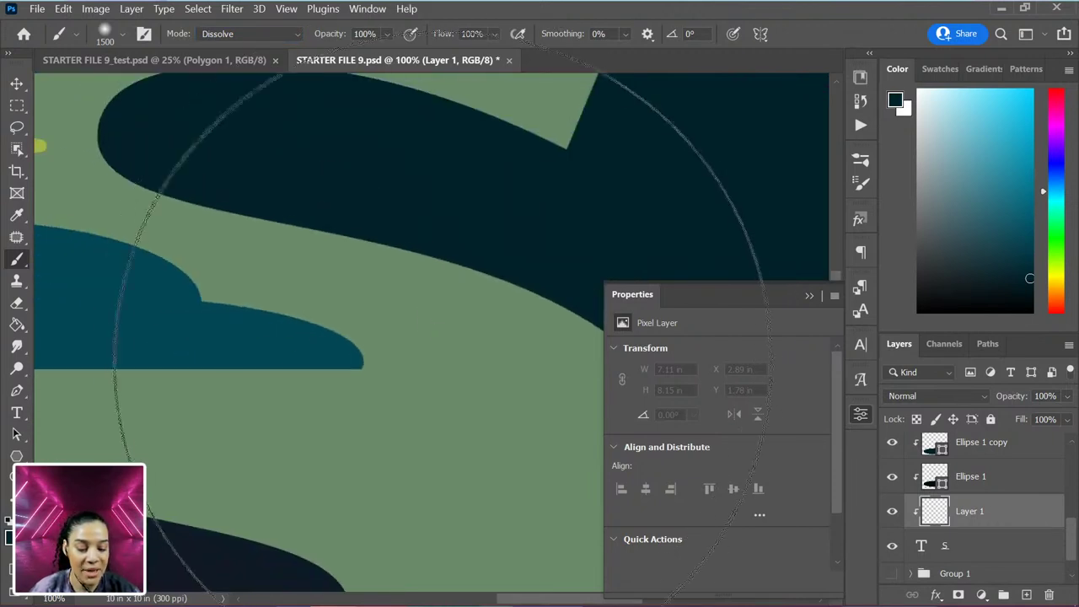
{"action": "mouse_move", "coordinate": [458, 383]}
{"action": "left_mouse_down"}
{"action": "mouse_move", "coordinate": [376, 161]}
{"action": "mouse_move", "coordinate": [349, 164]}
{"action": "left_mouse_up"}
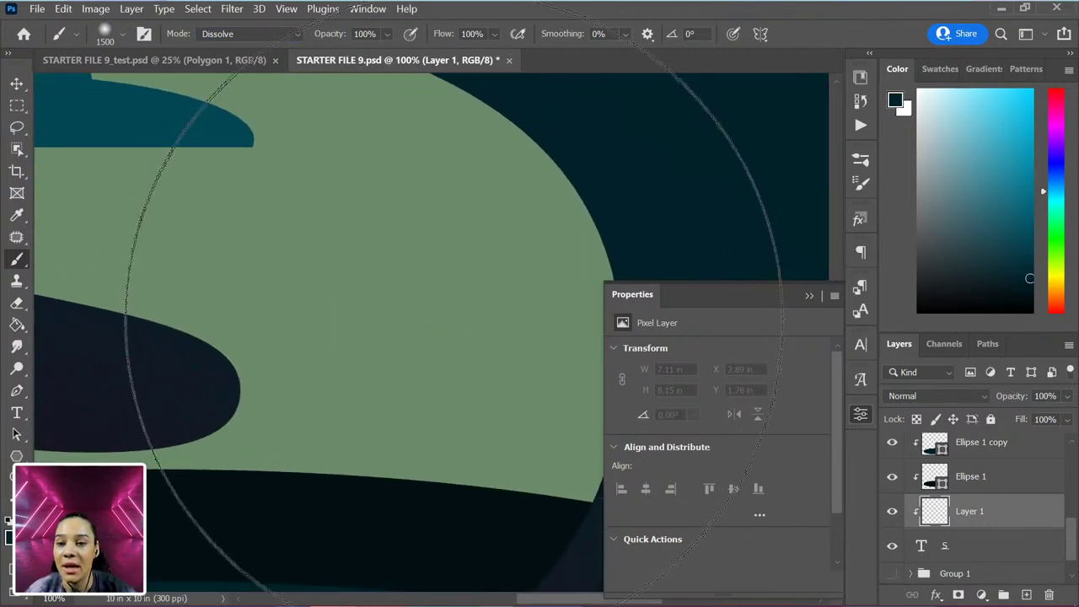
{"action": "left_click", "coordinate": [455, 319]}
{"action": "key", "text": "ctrl+minus"}
{"action": "key", "text": "ctrl+minus"}
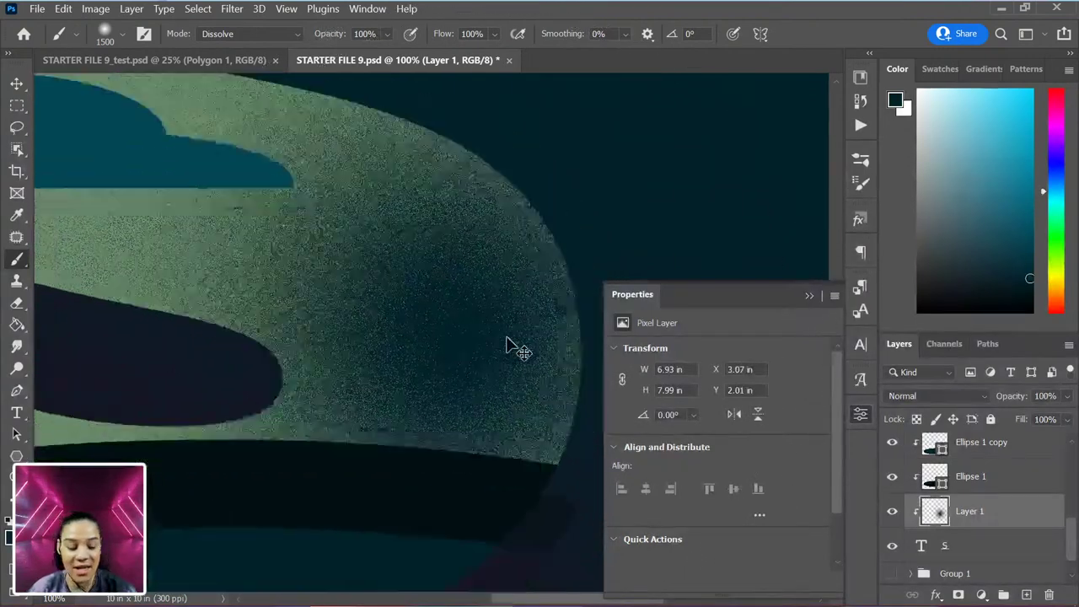
{"action": "key", "text": "ctrl+minus"}
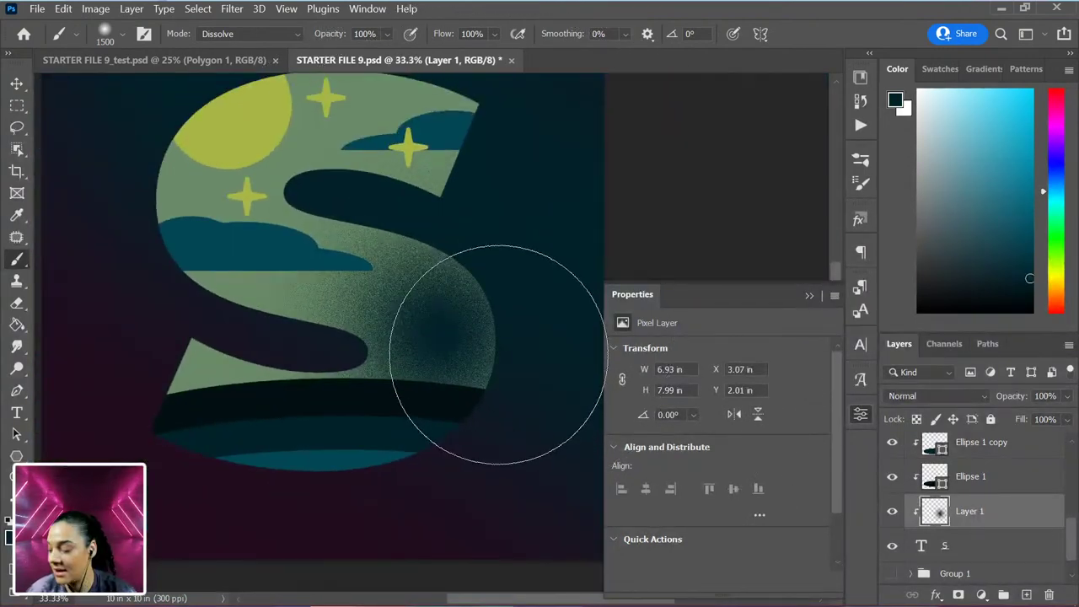
{"action": "key", "text": "ctrl+z"}
Step: Try a lower Dissolve dab where the S's right curve meets the hills, and undo it
{"action": "left_click", "coordinate": [465, 389]}
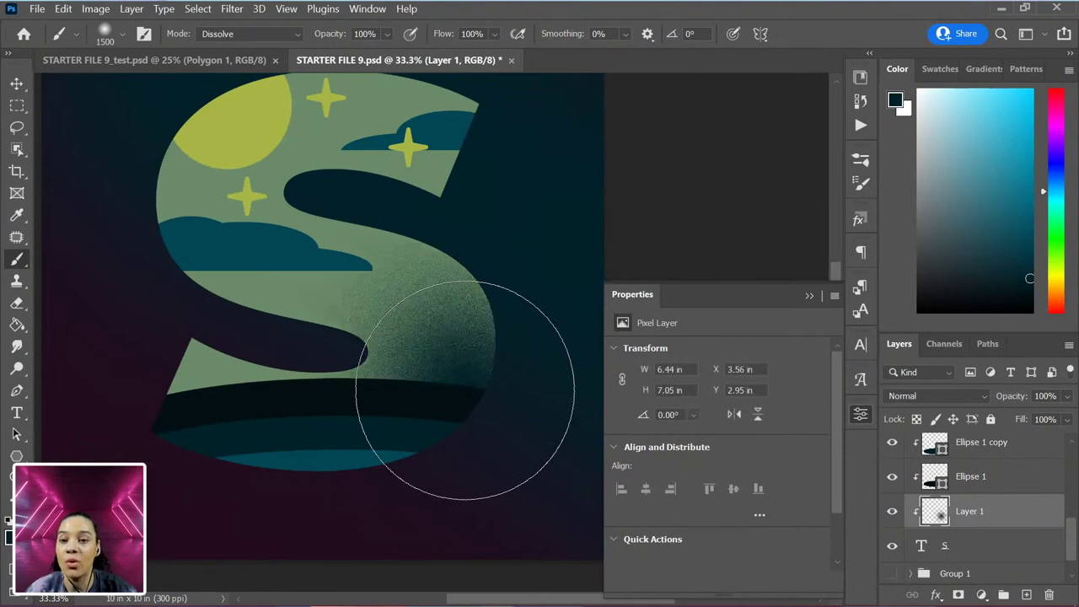
{"action": "mouse_move", "coordinate": [470, 410]}
{"action": "left_mouse_down"}
{"action": "mouse_move", "coordinate": [423, 340]}
{"action": "mouse_move", "coordinate": [439, 325]}
{"action": "mouse_move", "coordinate": [449, 355]}
{"action": "mouse_move", "coordinate": [386, 237]}
{"action": "mouse_move", "coordinate": [374, 285]}
{"action": "left_mouse_up"}
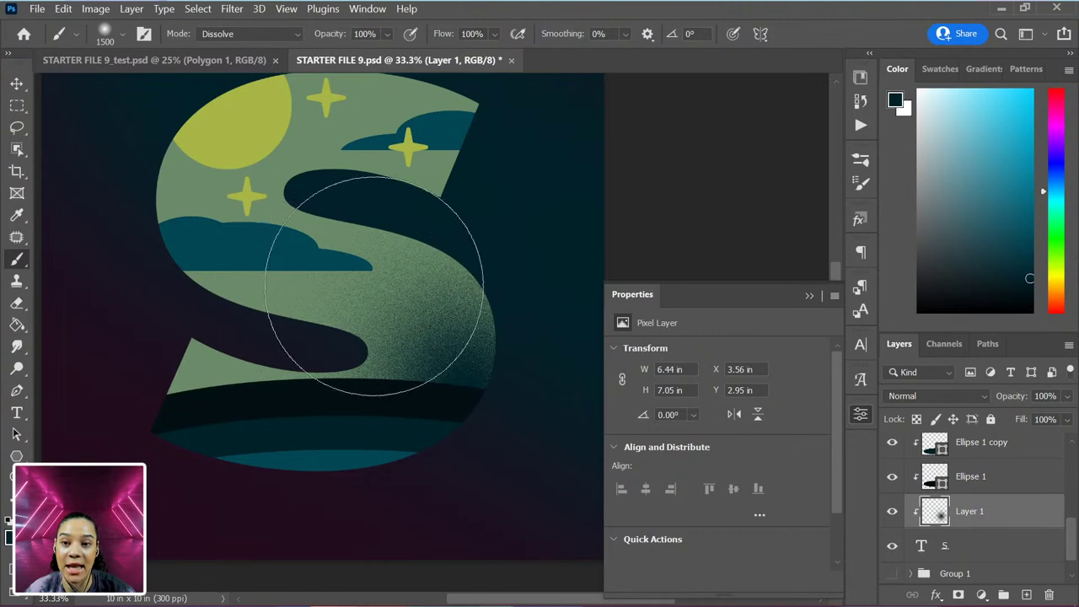
{"action": "key", "text": "ctrl+z"}
{"action": "key", "text": "ctrl+z"}
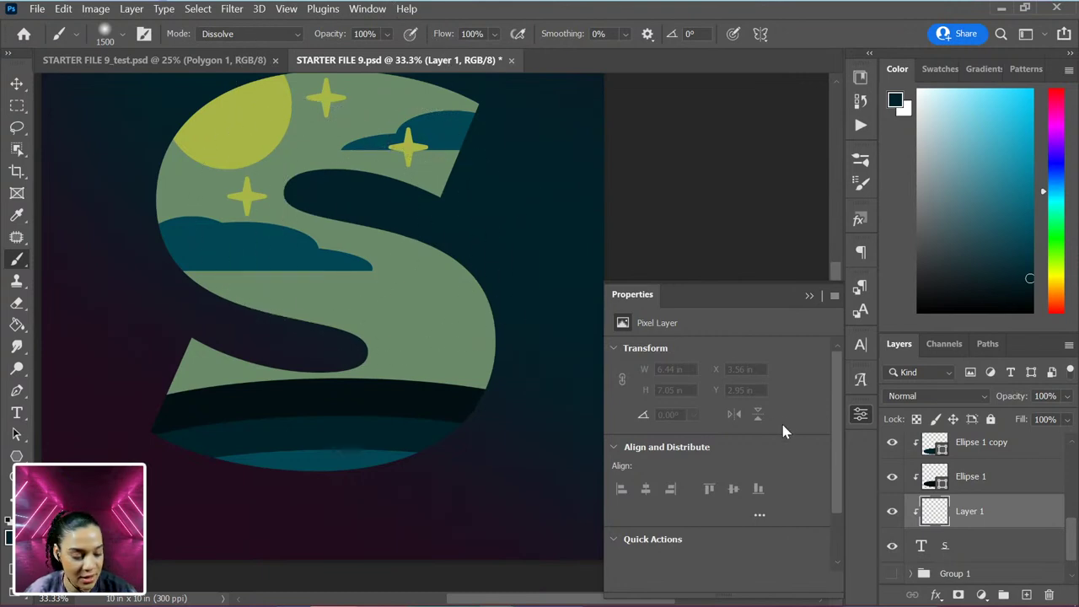
Step: Show the library color swatches and paint dark Dissolve shading across the S's upper curve behind the sun, stars and upper-right cloud
{"action": "left_click", "coordinate": [859, 78]}
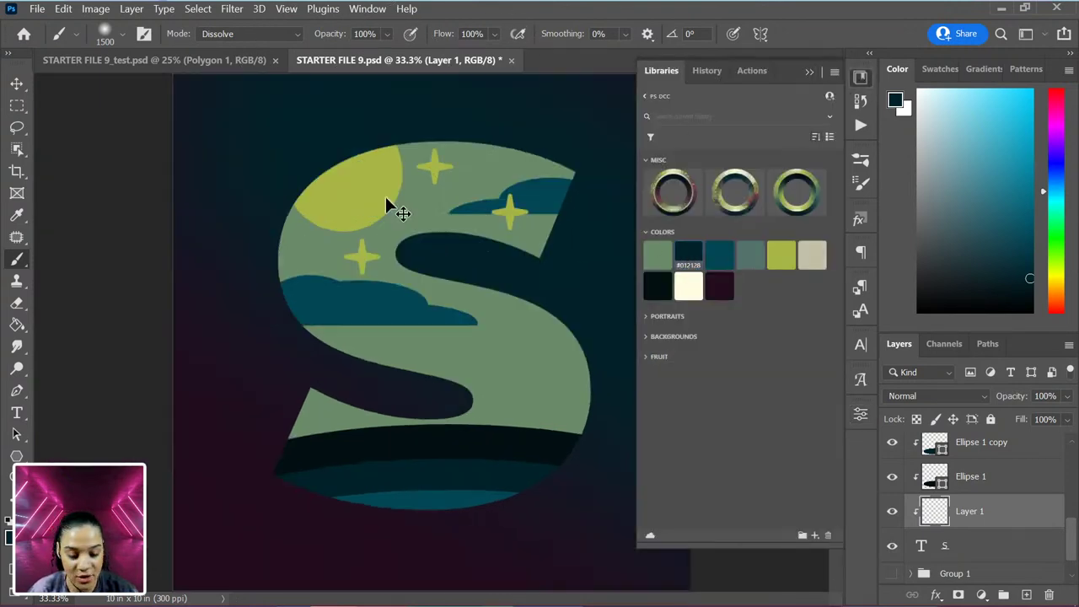
{"action": "key", "text": "ctrl+minus"}
{"action": "mouse_move", "coordinate": [542, 184]}
{"action": "left_mouse_down"}
{"action": "mouse_move", "coordinate": [506, 149]}
{"action": "mouse_move", "coordinate": [410, 180]}
{"action": "mouse_move", "coordinate": [328, 160]}
{"action": "mouse_move", "coordinate": [320, 242]}
{"action": "left_mouse_up"}
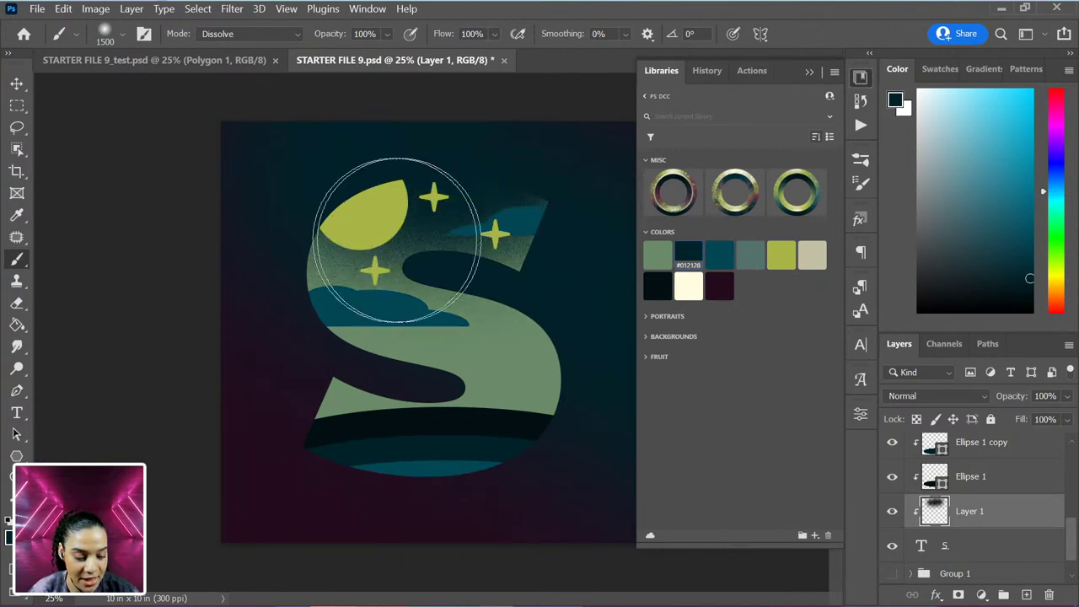
Step: Brush teal #024554 over the S's right side, and dark #012128 across its upper curve and onto the right bend
{"action": "left_click", "coordinate": [712, 266]}
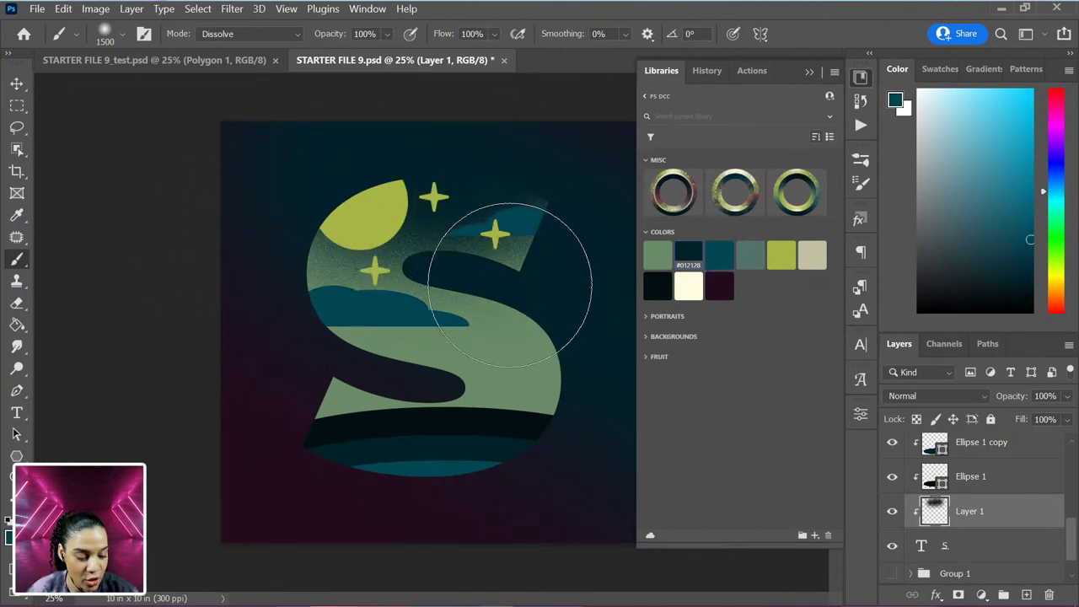
{"action": "mouse_move", "coordinate": [513, 280]}
{"action": "left_mouse_down"}
{"action": "mouse_move", "coordinate": [497, 252]}
{"action": "mouse_move", "coordinate": [405, 272]}
{"action": "mouse_move", "coordinate": [525, 312]}
{"action": "left_mouse_up"}
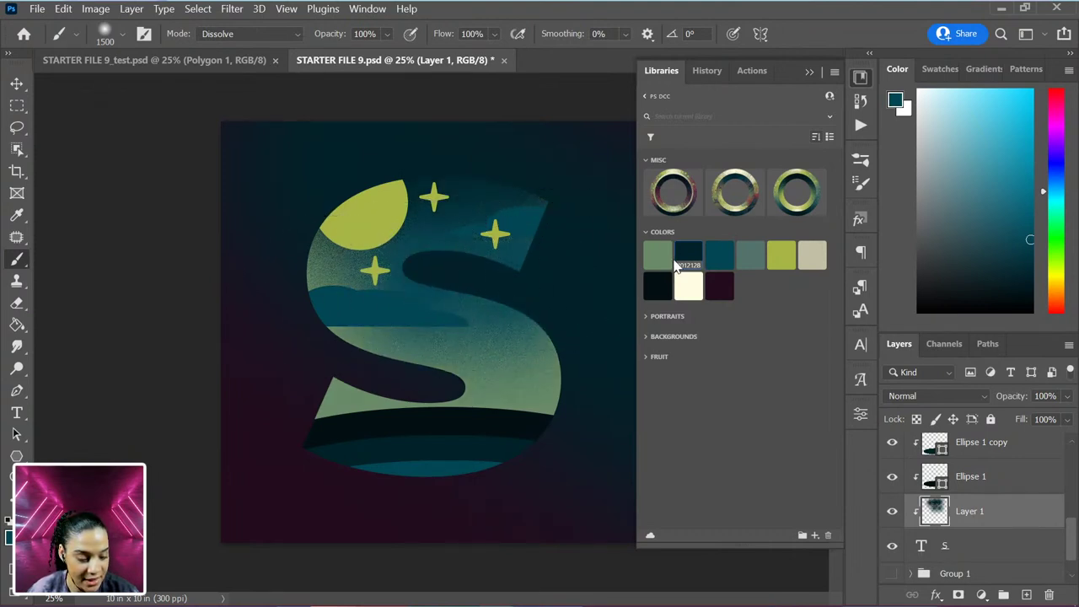
{"action": "left_click", "coordinate": [681, 259]}
{"action": "mouse_move", "coordinate": [523, 244]}
{"action": "left_mouse_down"}
{"action": "mouse_move", "coordinate": [433, 258]}
{"action": "mouse_move", "coordinate": [359, 240]}
{"action": "left_mouse_up"}
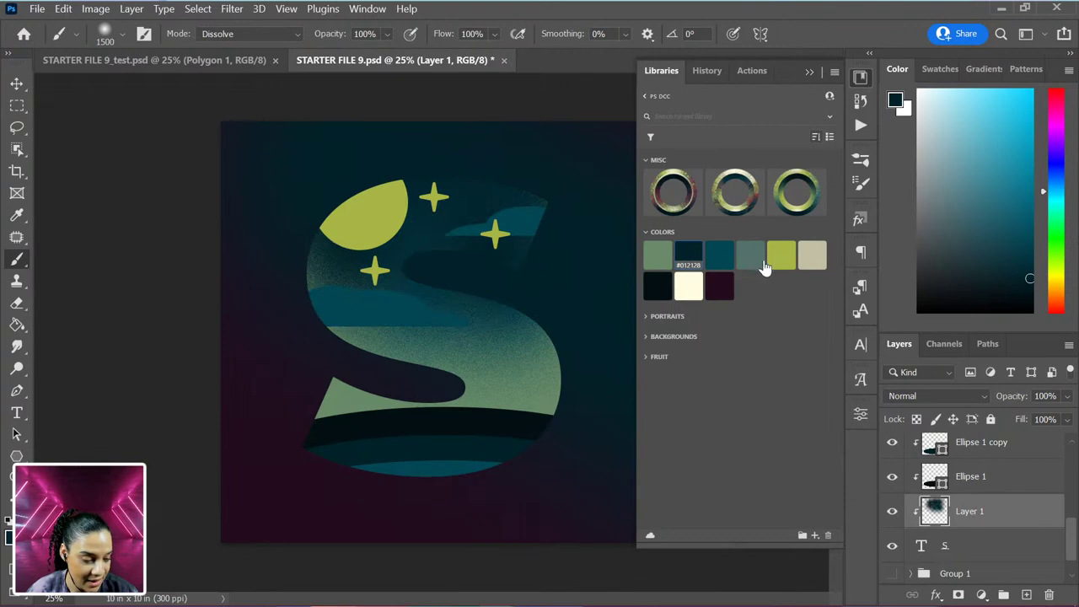
{"action": "left_click_drag", "start_coordinate": [499, 333], "coordinate": [518, 316]}
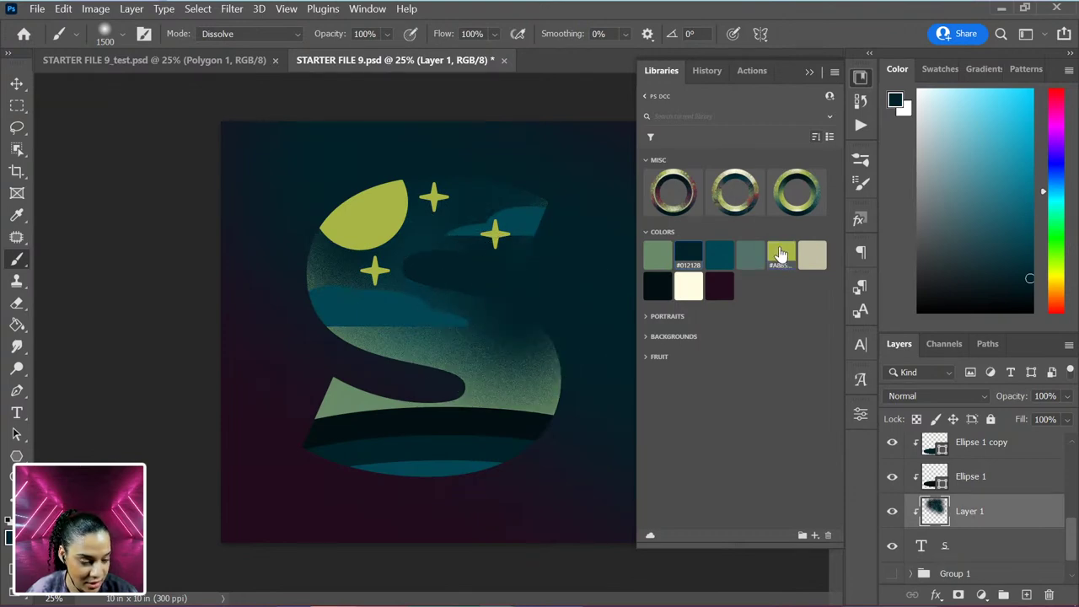
Step: Paint lime green #A8B545 Dissolve shading over the S's middle band and behind the clouds and stars
{"action": "left_click", "coordinate": [780, 264]}
{"action": "double_click", "coordinate": [781, 263]}
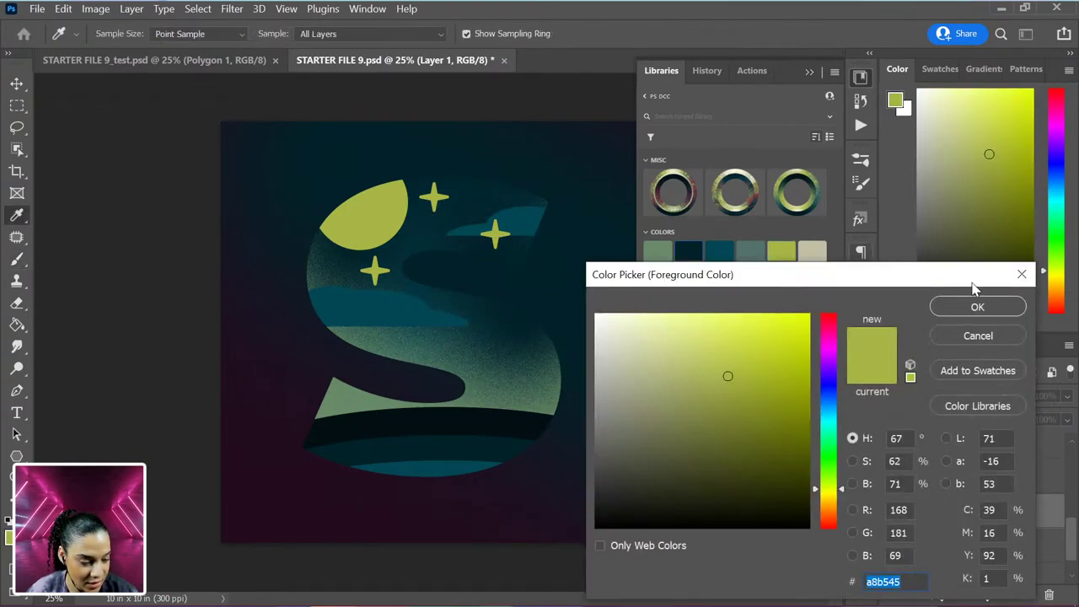
{"action": "left_click", "coordinate": [978, 334]}
{"action": "mouse_move", "coordinate": [489, 298]}
{"action": "left_mouse_down"}
{"action": "mouse_move", "coordinate": [494, 236]}
{"action": "mouse_move", "coordinate": [417, 322]}
{"action": "left_mouse_up"}
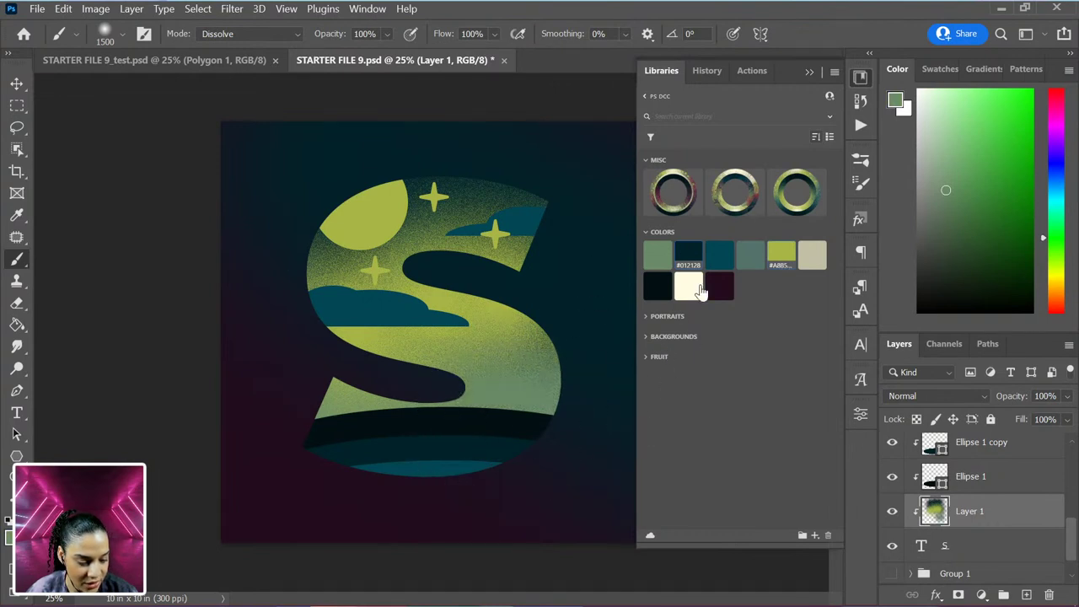
Step: Extend the lime #A8B545 shading down to the hills and brush a beige glow just above the horizon
{"action": "left_click", "coordinate": [775, 257]}
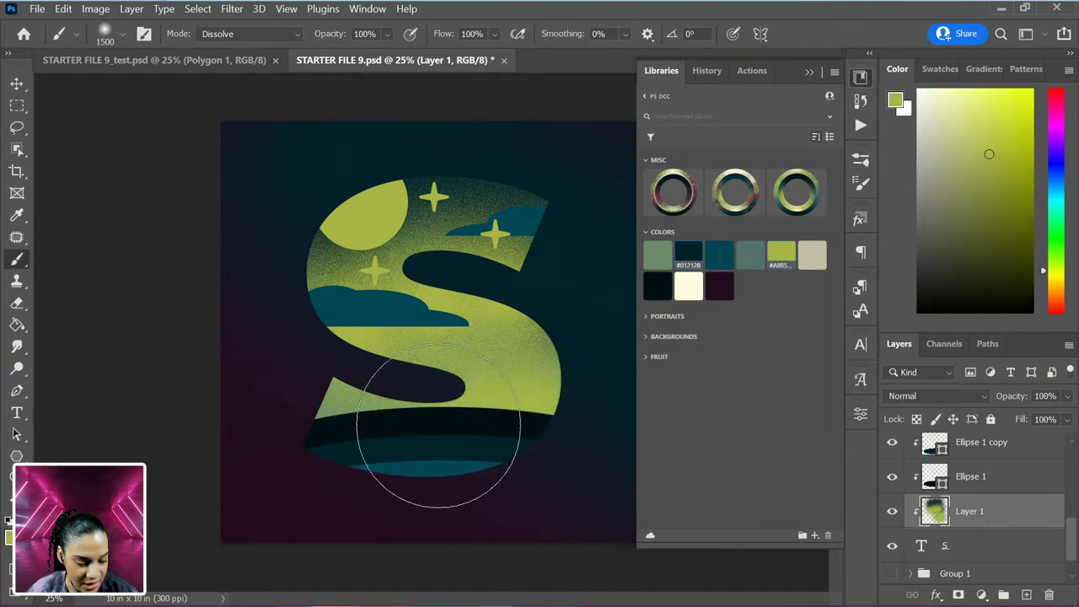
{"action": "mouse_move", "coordinate": [349, 421]}
{"action": "left_mouse_down"}
{"action": "mouse_move", "coordinate": [493, 386]}
{"action": "mouse_move", "coordinate": [540, 354]}
{"action": "left_mouse_up"}
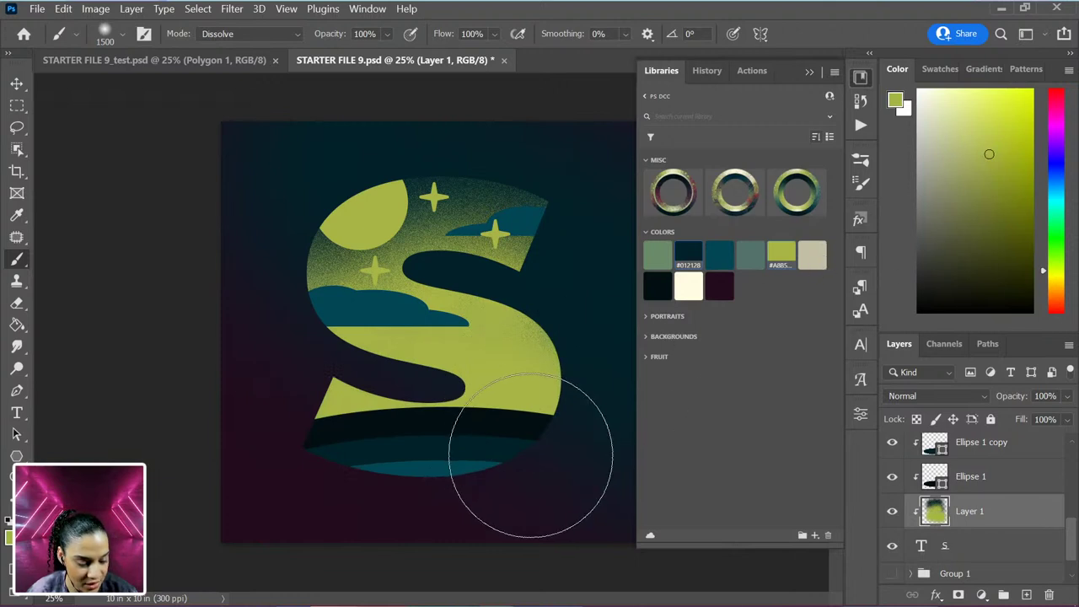
{"action": "left_click", "coordinate": [812, 257]}
{"action": "left_click_drag", "start_coordinate": [579, 326], "coordinate": [464, 446]}
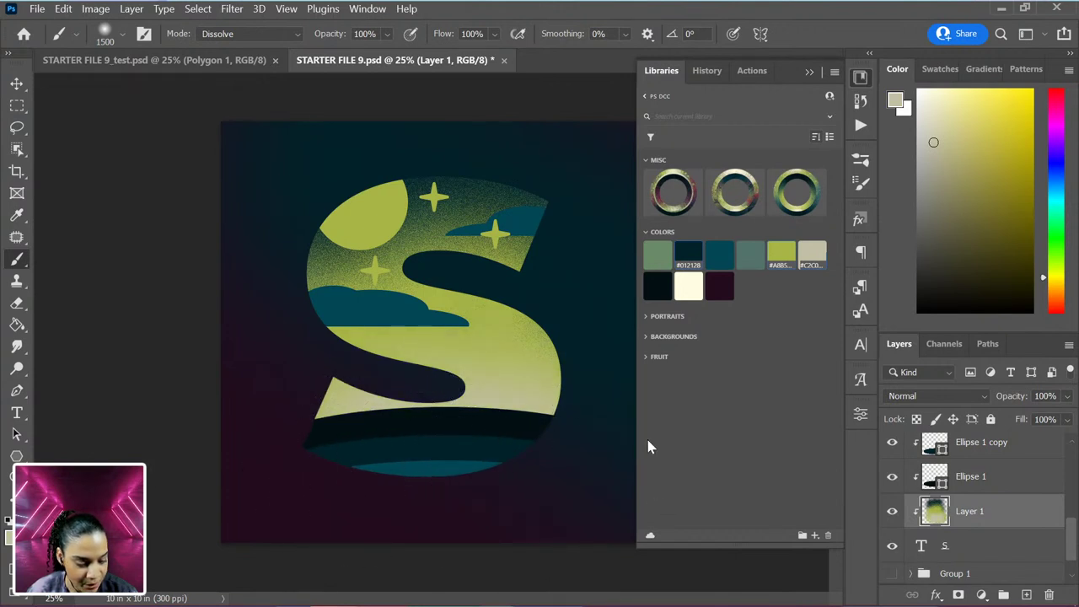
Step: Brush sage green over the S's upper half and darken its top edge behind the stars with #012128
{"action": "left_click", "coordinate": [658, 256]}
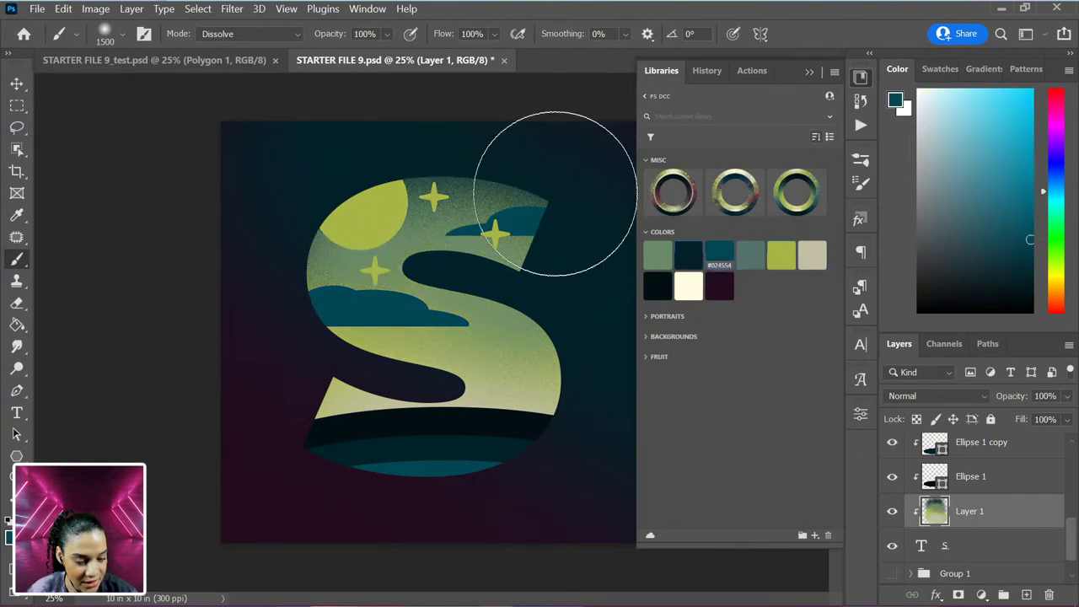
{"action": "left_click", "coordinate": [686, 252]}
{"action": "mouse_move", "coordinate": [541, 150]}
{"action": "left_mouse_down"}
{"action": "mouse_move", "coordinate": [475, 131]}
{"action": "mouse_move", "coordinate": [473, 172]}
{"action": "mouse_move", "coordinate": [504, 189]}
{"action": "mouse_move", "coordinate": [476, 175]}
{"action": "mouse_move", "coordinate": [489, 209]}
{"action": "mouse_move", "coordinate": [378, 166]}
{"action": "left_mouse_up"}
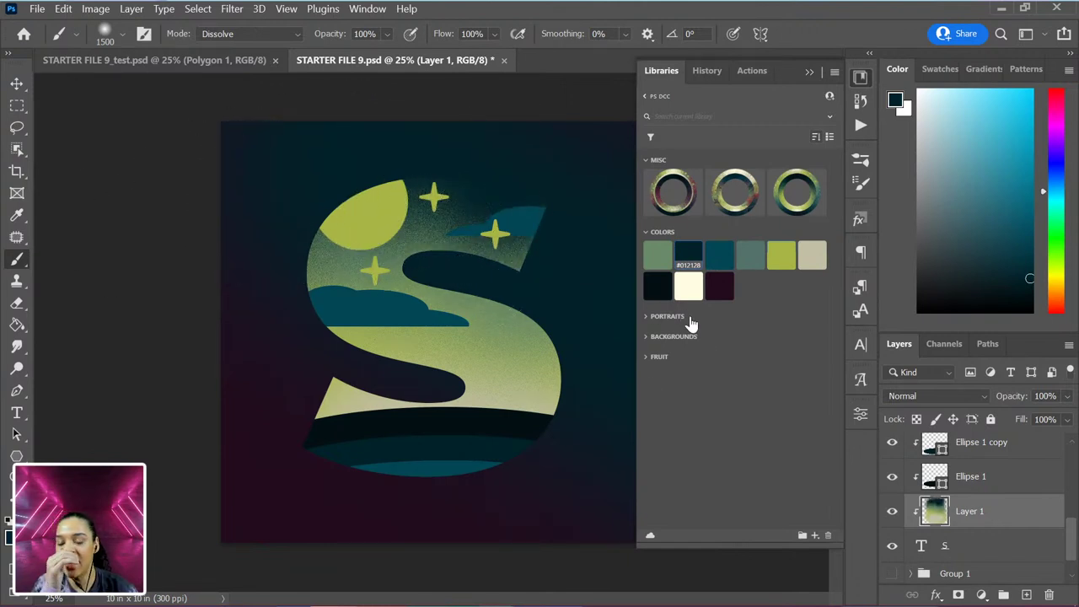
Step: Convert the upper-right cloud layer Ellipse 8 to a smart object and rasterize it to merge its mask
{"action": "key", "text": "ctrl+plus"}
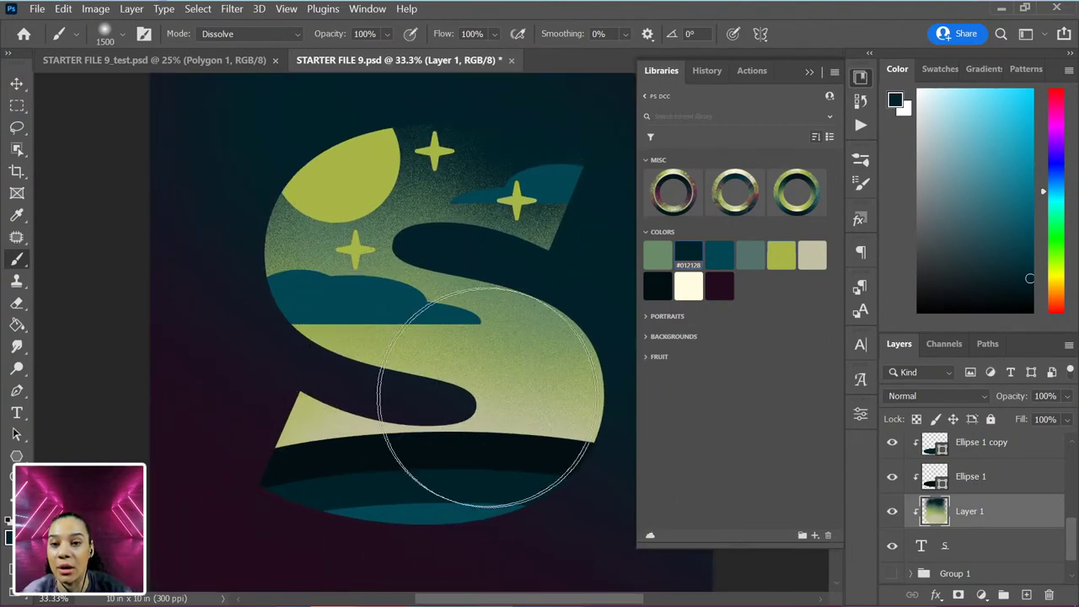
{"action": "scroll", "coordinate": [1045, 480], "scroll_direction": "up", "scroll_amount": 3}
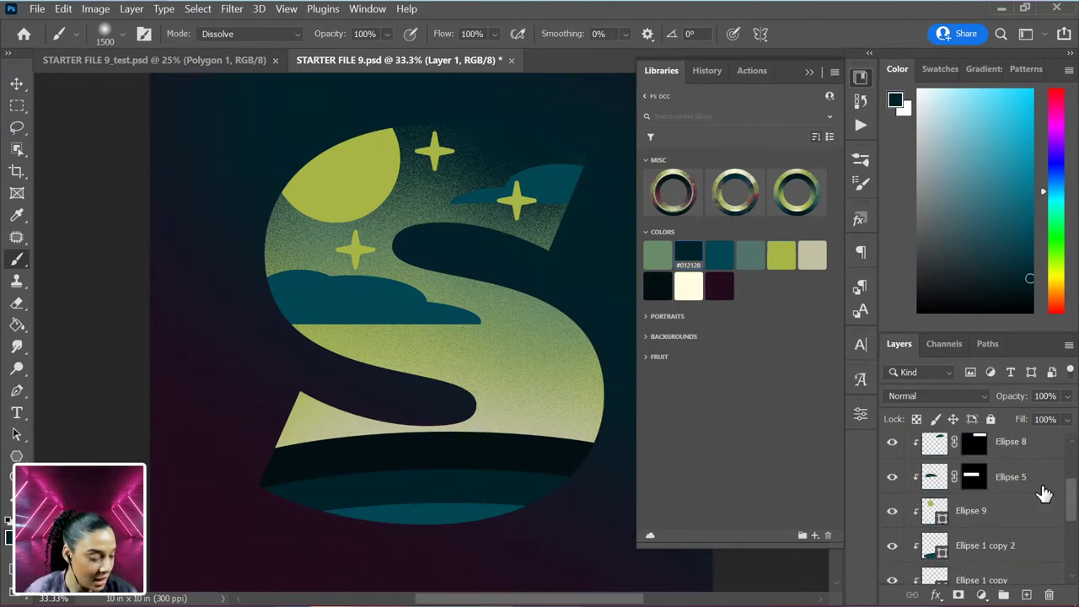
{"action": "scroll", "coordinate": [1008, 500], "scroll_direction": "up", "scroll_amount": 2}
{"action": "scroll", "coordinate": [1007, 506], "scroll_direction": "down", "scroll_amount": 1}
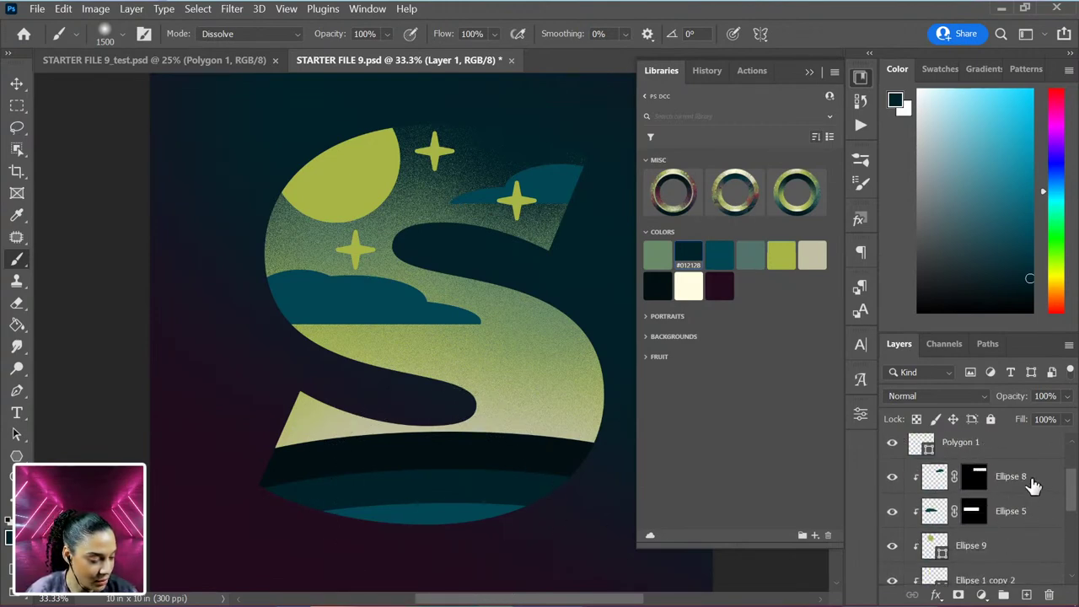
{"action": "right_click", "coordinate": [1030, 478]}
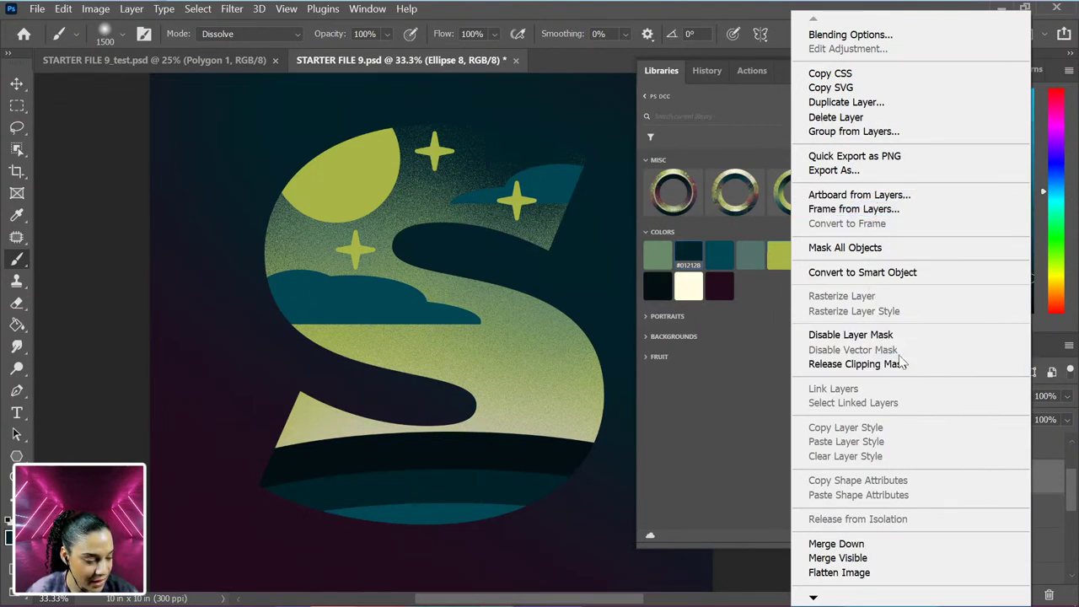
{"action": "left_click", "coordinate": [1053, 489]}
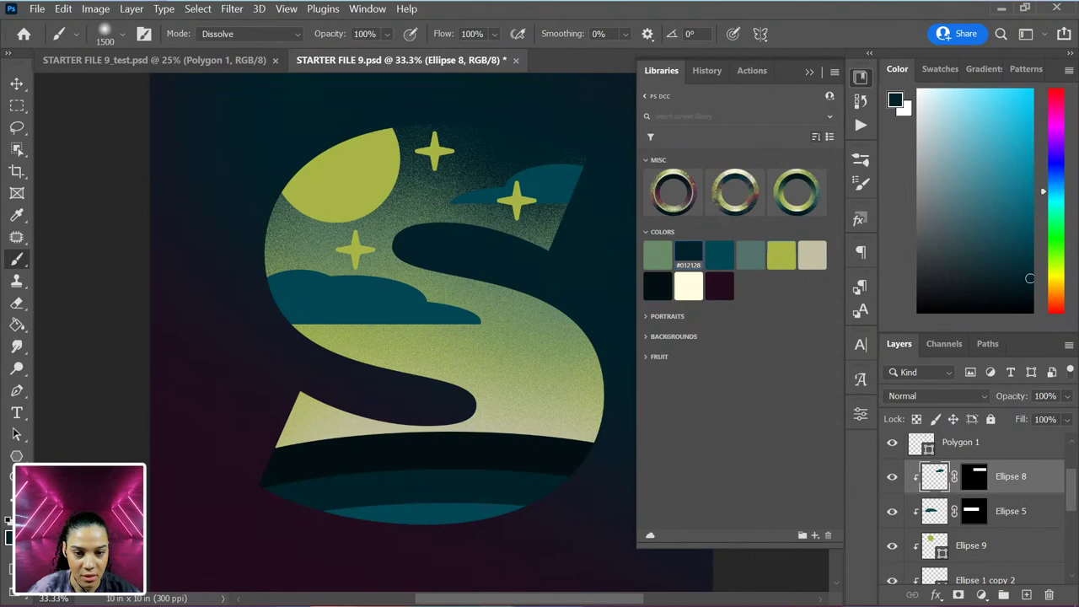
{"action": "right_click", "coordinate": [1038, 482]}
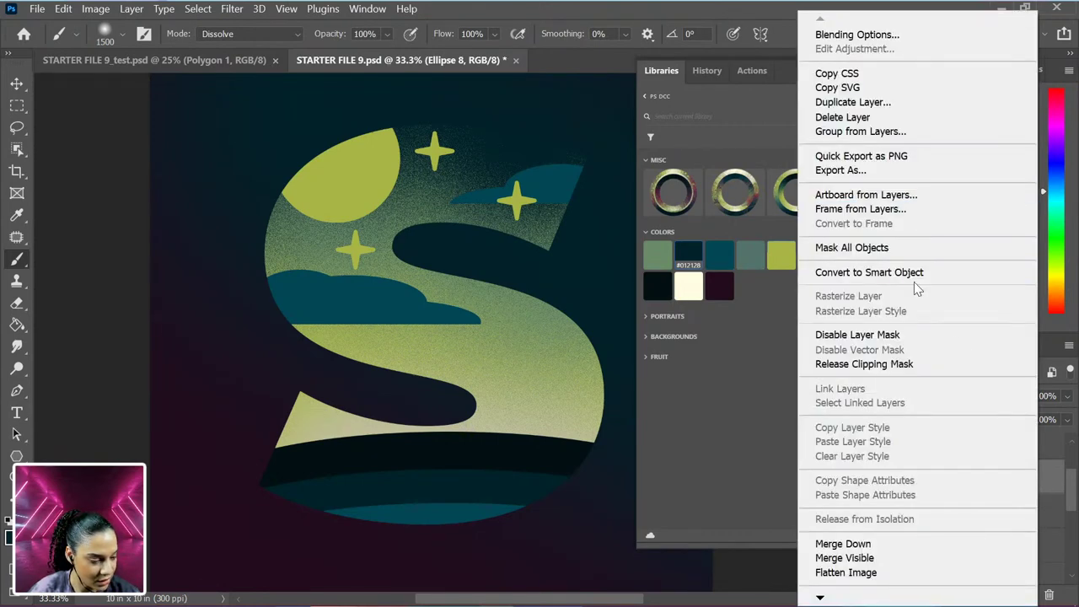
{"action": "left_click", "coordinate": [914, 276]}
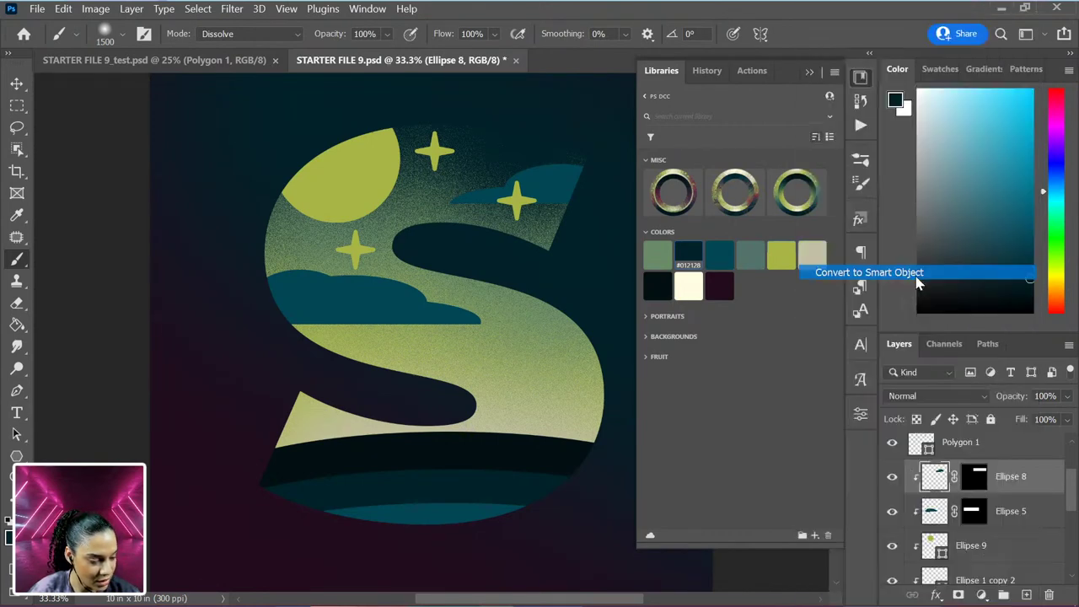
{"action": "right_click", "coordinate": [1010, 487]}
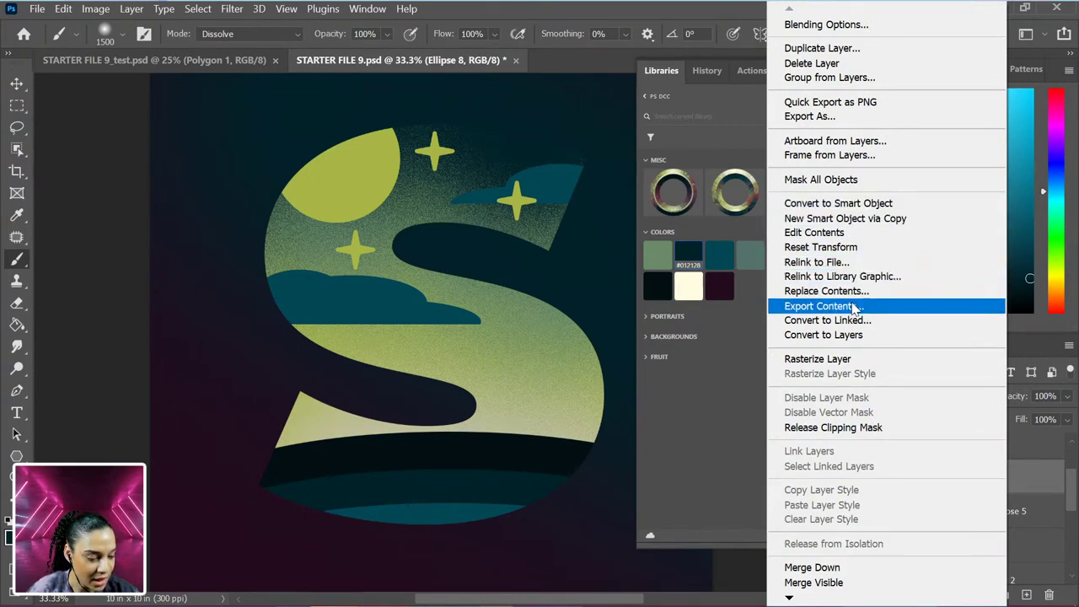
{"action": "left_click", "coordinate": [853, 361]}
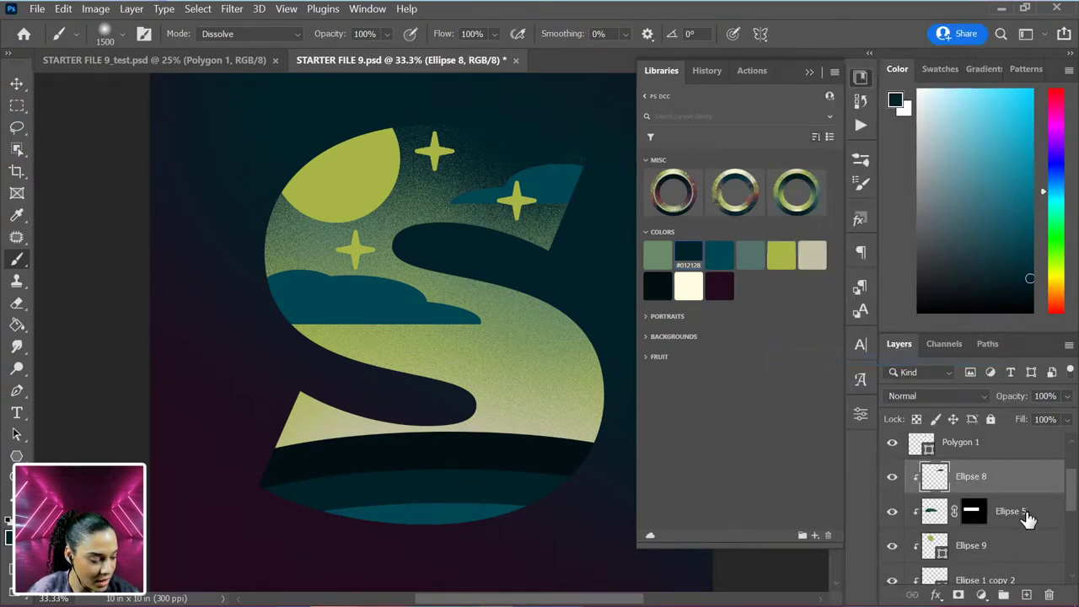
Step: Convert the larger cloud layer Ellipse 5 to a smart object and rasterize it
{"action": "right_click", "coordinate": [1023, 513]}
{"action": "left_click", "coordinate": [857, 271]}
{"action": "right_click", "coordinate": [1029, 516]}
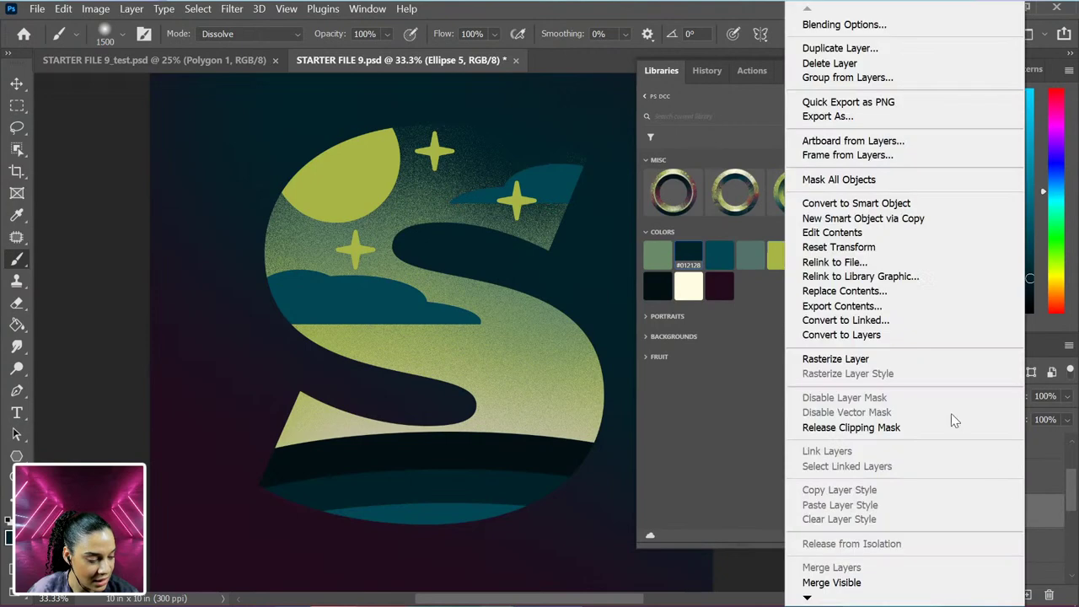
{"action": "left_click", "coordinate": [853, 359]}
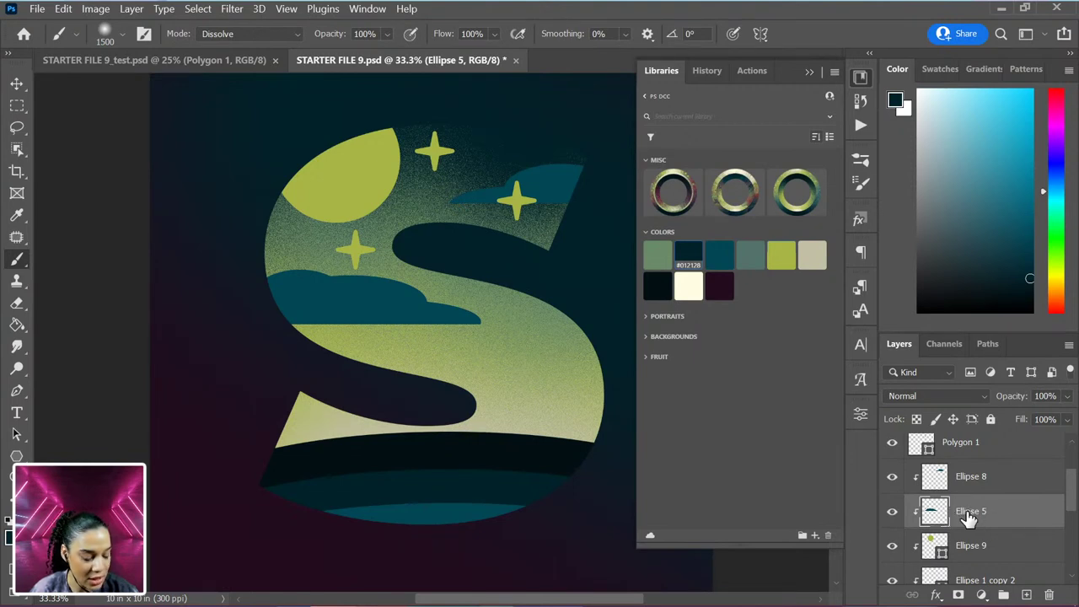
Step: Lock transparent pixels on cloud layers Ellipse 5 and Ellipse 8, shade their undersides dark purple, and set the foreground color to teal #024554
{"action": "left_click", "coordinate": [723, 288]}
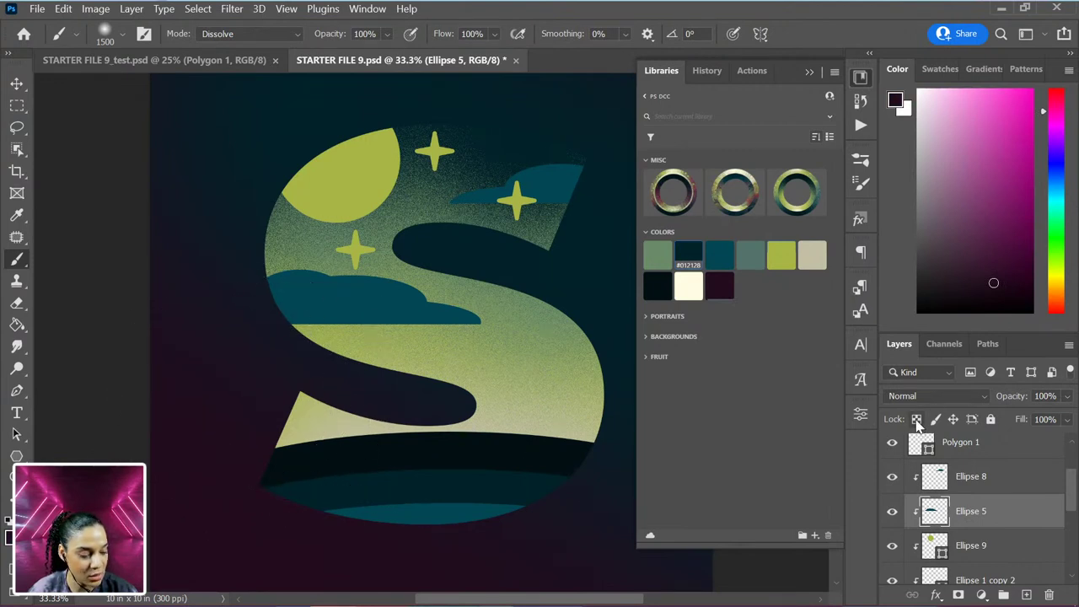
{"action": "left_click_drag", "start_coordinate": [265, 362], "coordinate": [313, 361]}
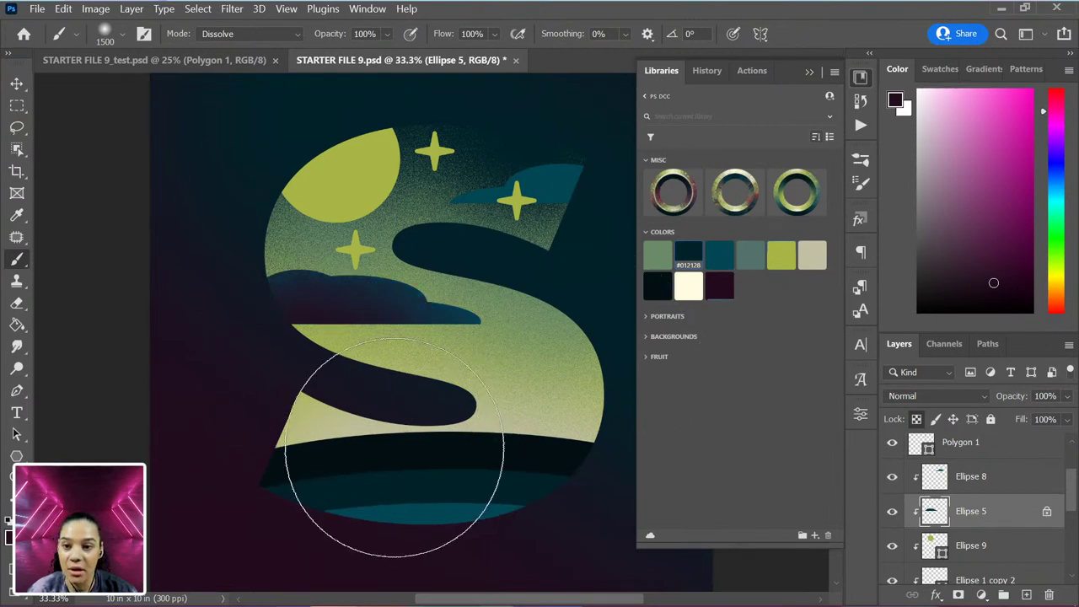
{"action": "left_click", "coordinate": [1033, 481]}
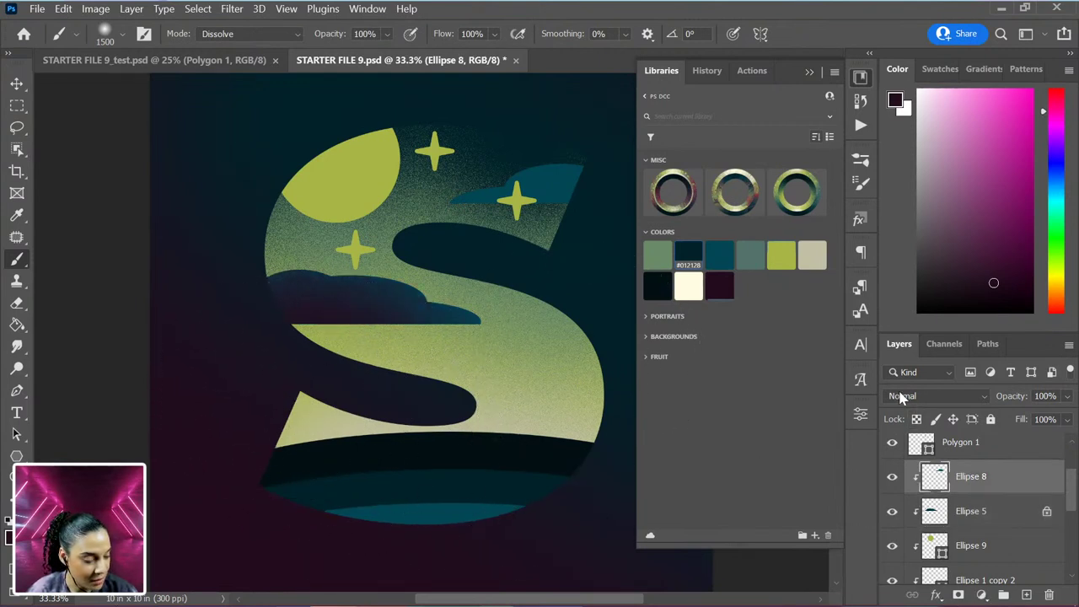
{"action": "left_click", "coordinate": [916, 419]}
{"action": "left_click_drag", "start_coordinate": [553, 267], "coordinate": [541, 262]}
{"action": "left_click", "coordinate": [720, 257]}
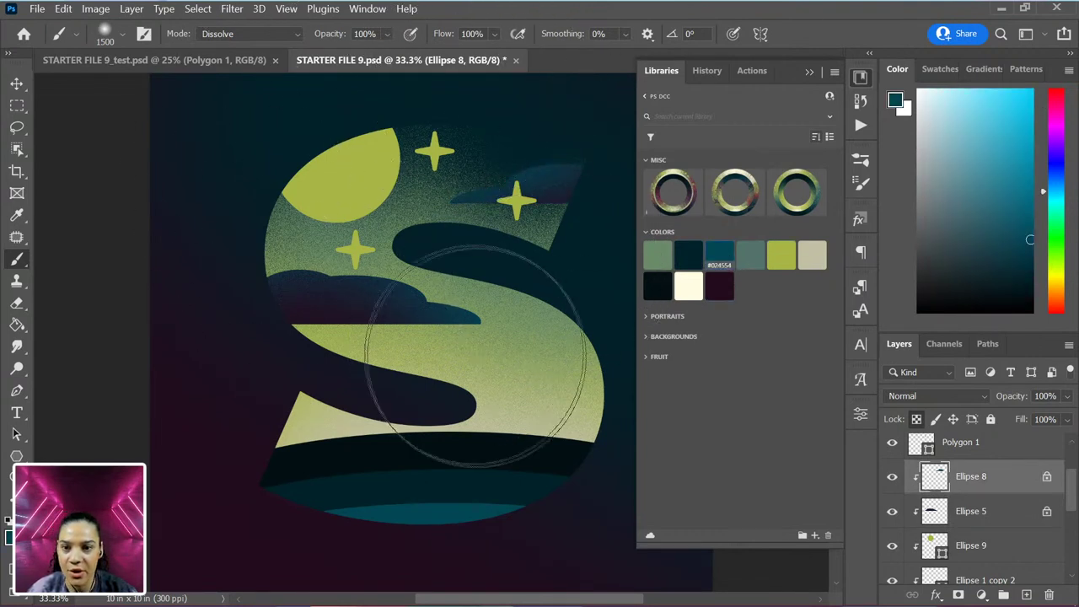
{"action": "key", "text": "ctrl+plus"}
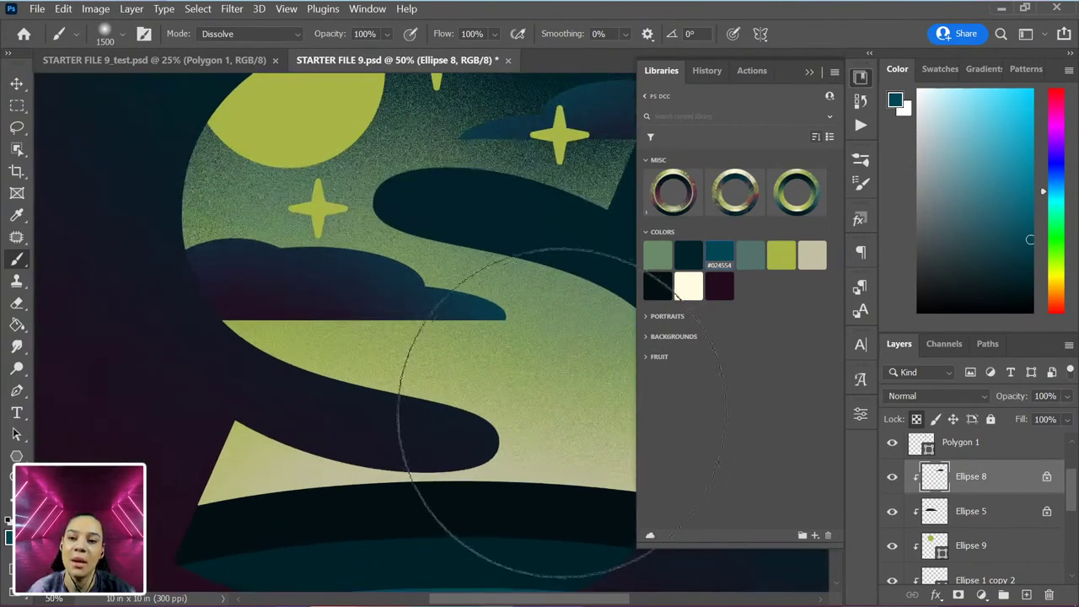
{"action": "left_click_drag", "start_coordinate": [447, 349], "coordinate": [279, 425]}
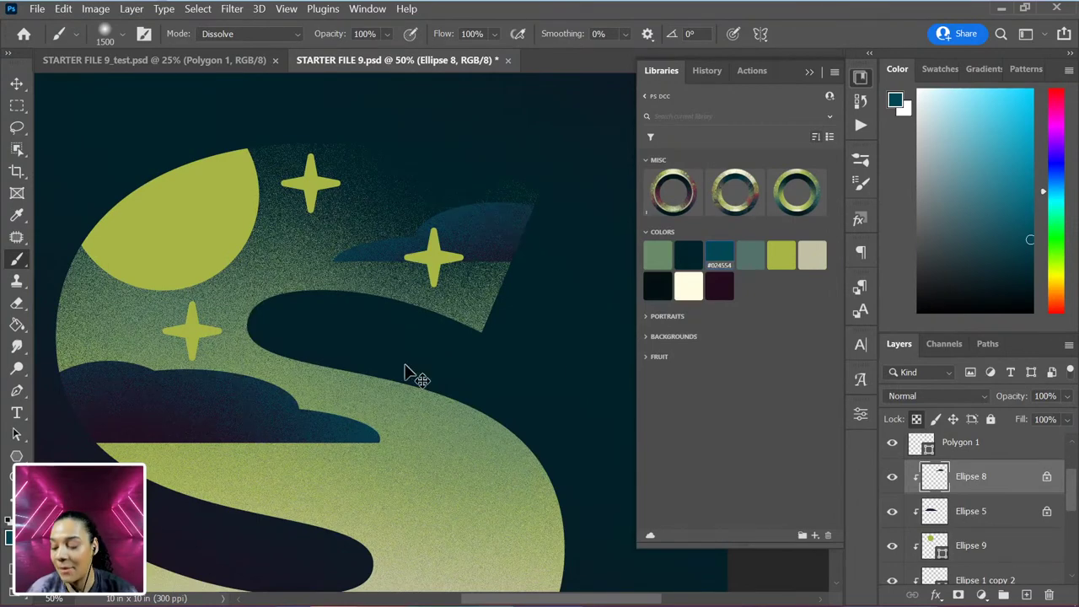
Step: Add a 12 px beige stroke, positioned inside at 100% opacity, to the S text layer
{"action": "key", "text": "ctrl+minus"}
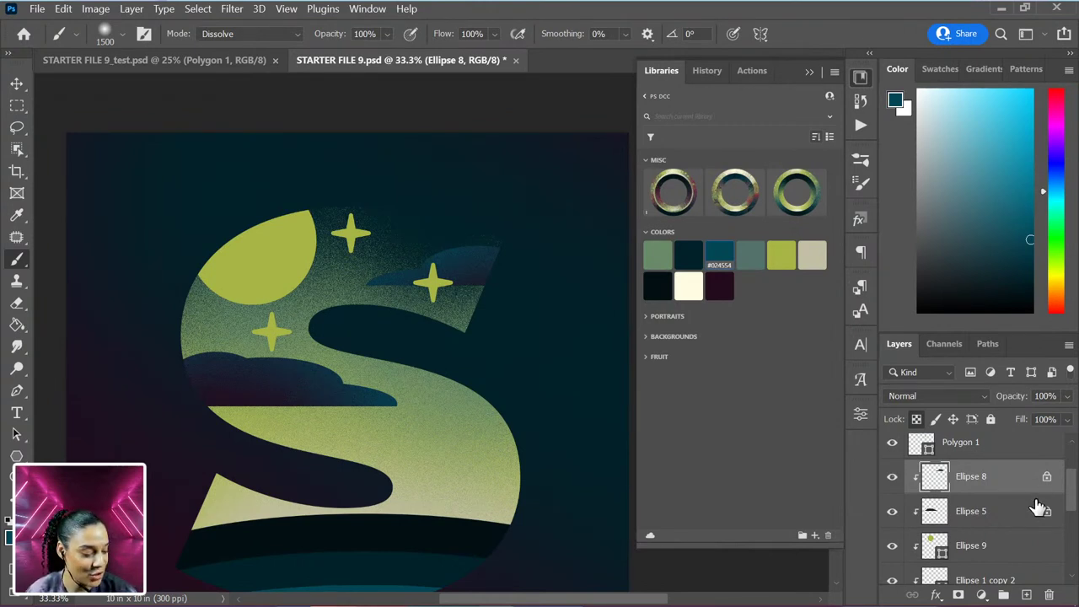
{"action": "scroll", "coordinate": [1037, 506], "scroll_direction": "down", "scroll_amount": 5}
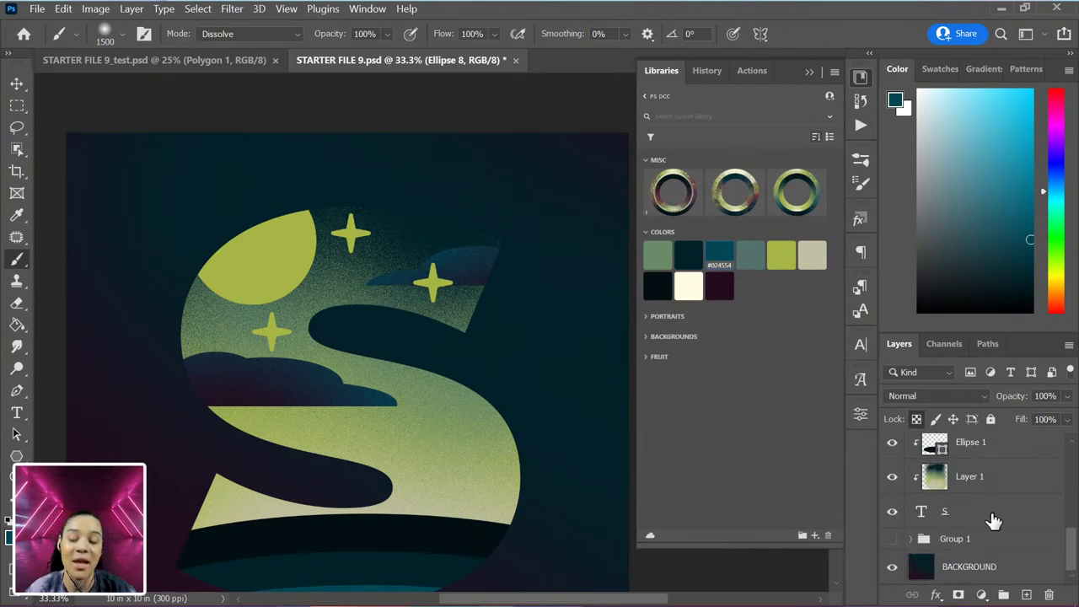
{"action": "key", "text": "ctrl+minus"}
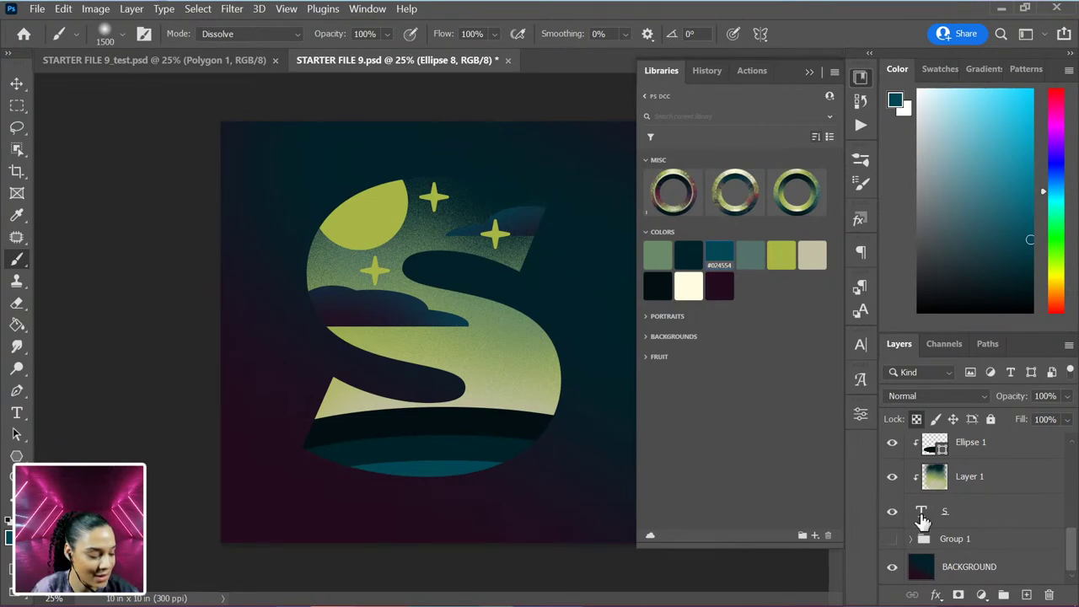
{"action": "double_click", "coordinate": [994, 512]}
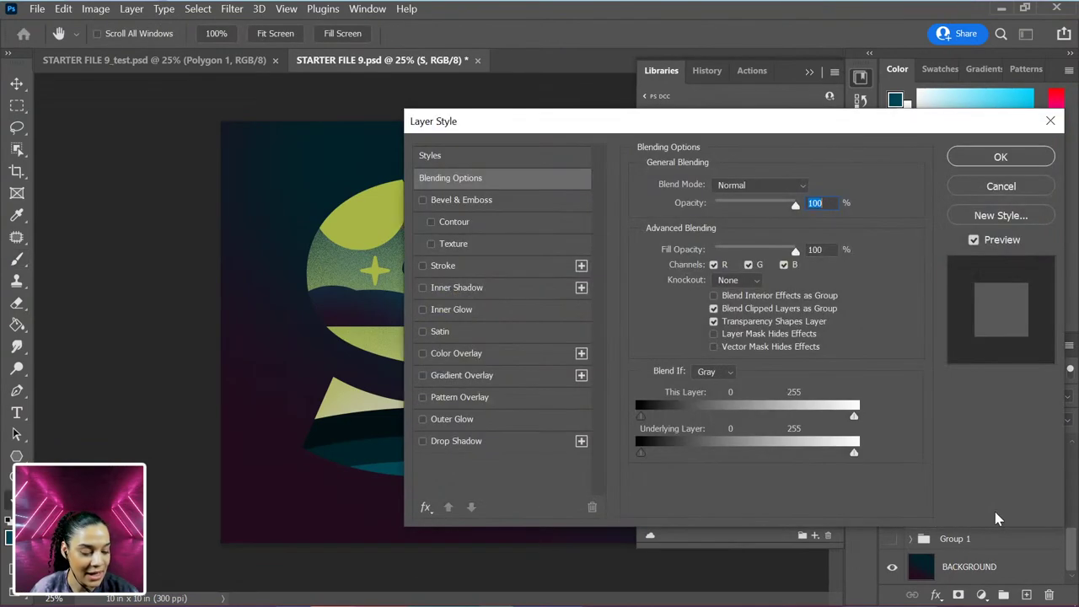
{"action": "left_click", "coordinate": [460, 268]}
{"action": "left_click_drag", "start_coordinate": [847, 139], "coordinate": [797, 86]}
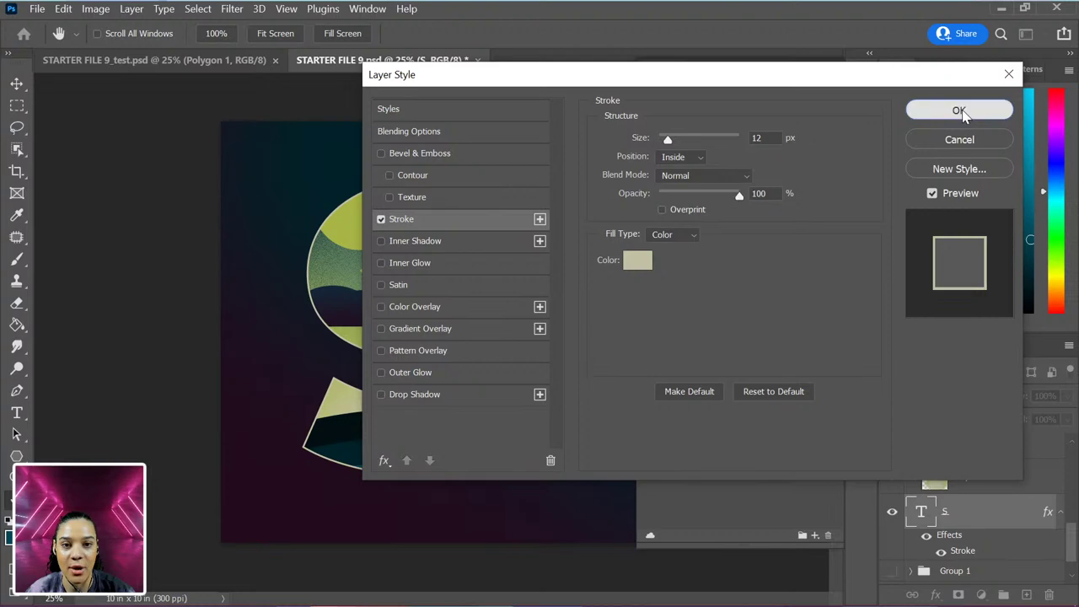
{"action": "left_click", "coordinate": [959, 111]}
{"action": "key", "text": "ctrl+minus"}
{"action": "key", "text": "ctrl+plus"}
{"action": "key", "text": "ctrl+plus"}
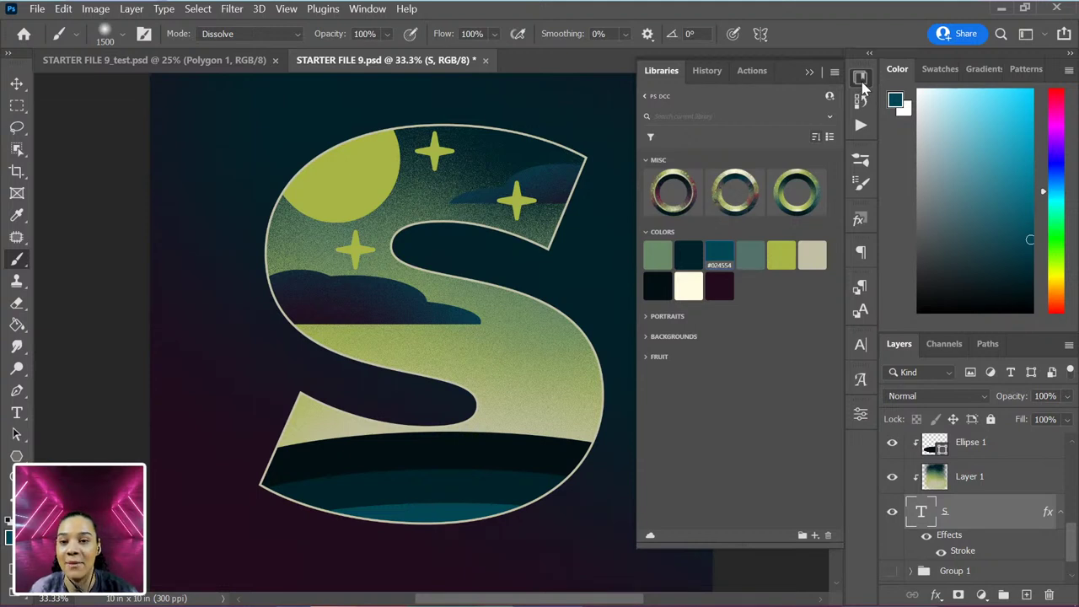
Step: Hide the library swatches and center the outlined S on the canvas for viewing
{"action": "left_click", "coordinate": [861, 79]}
{"action": "key", "text": "ctrl+minus"}
{"action": "key", "text": "ctrl+plus"}
{"action": "left_click_drag", "start_coordinate": [434, 320], "coordinate": [488, 308]}
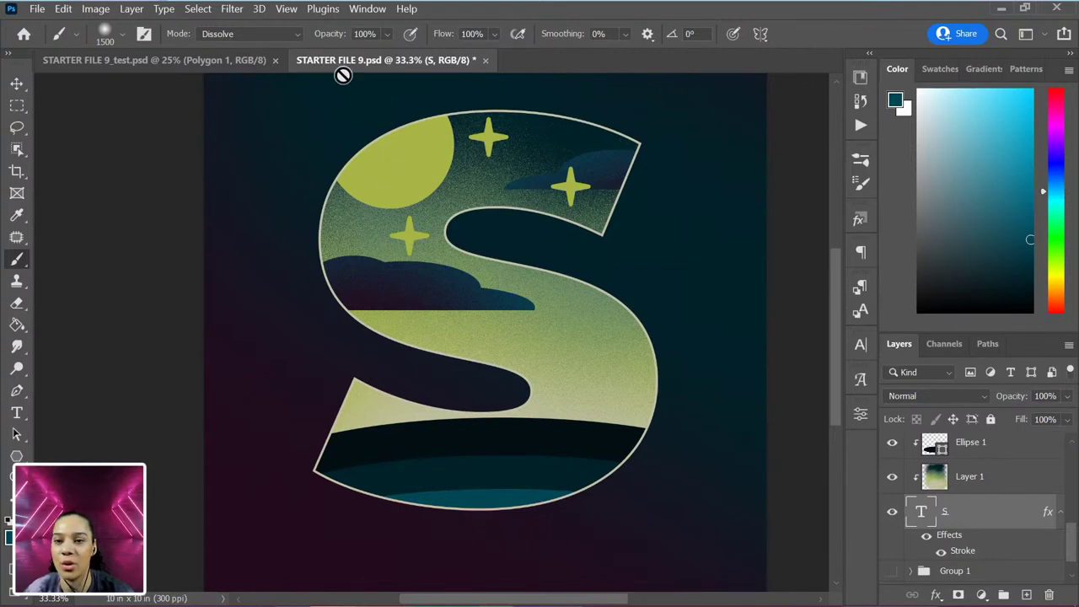
Step: Show the Timeline and dock it beneath the canvas
{"action": "left_click", "coordinate": [366, 9]}
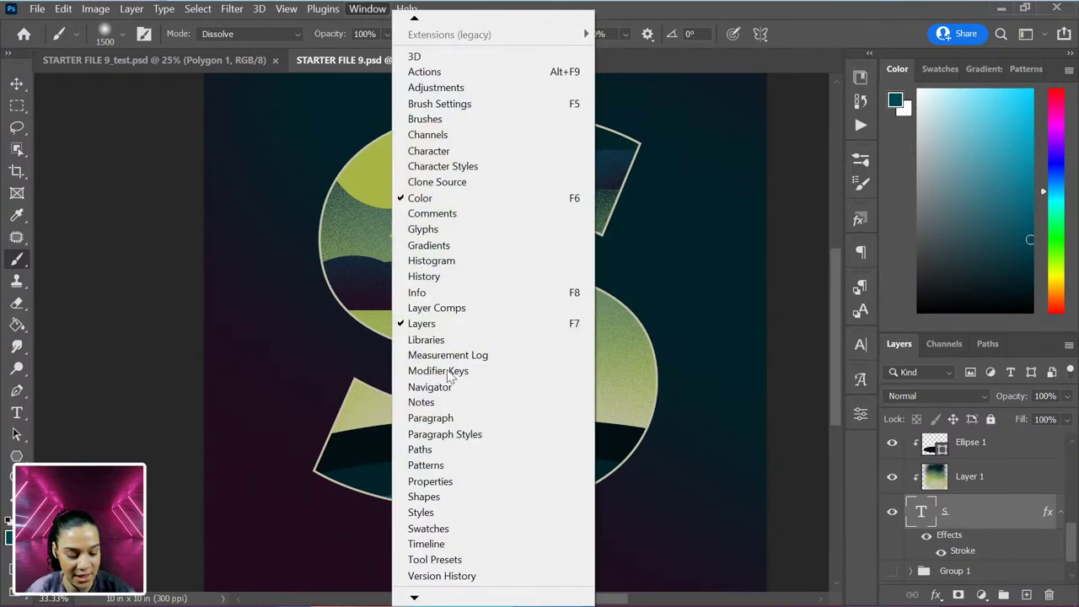
{"action": "left_click", "coordinate": [426, 545]}
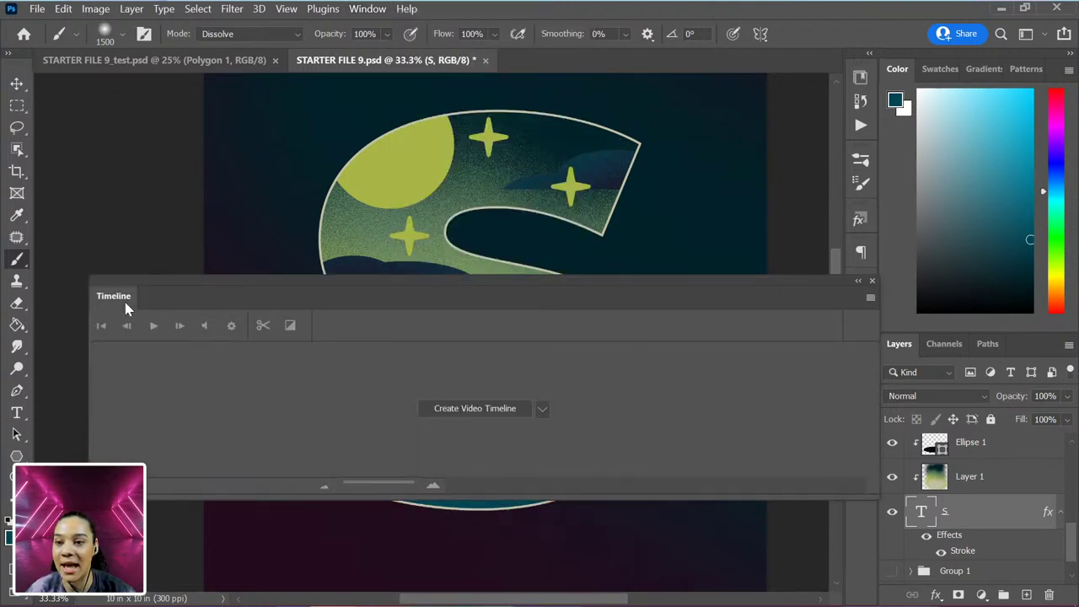
{"action": "left_click_drag", "start_coordinate": [122, 301], "coordinate": [108, 600]}
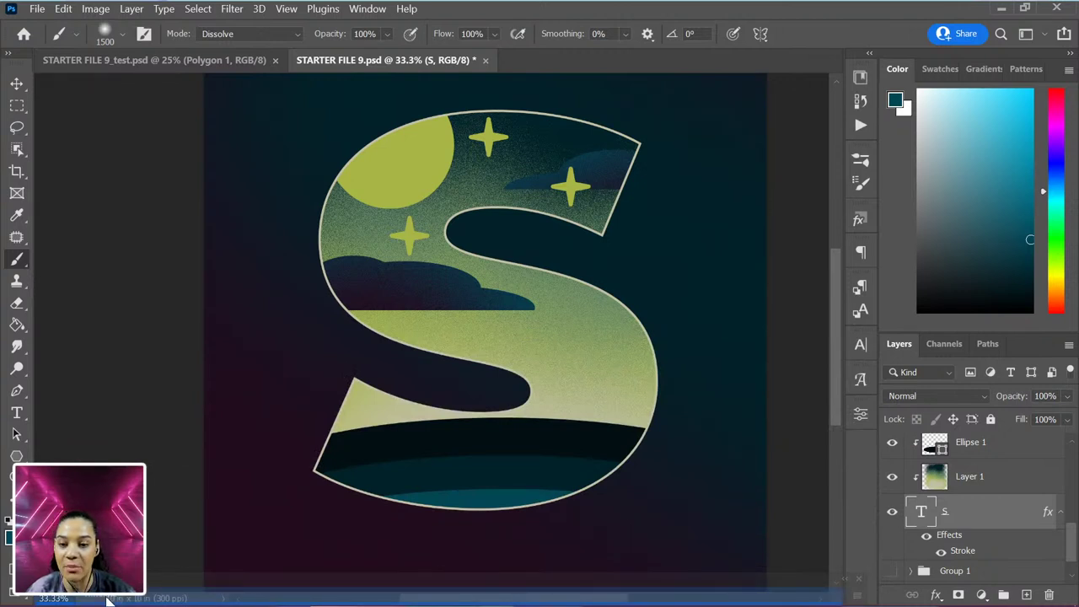
{"action": "left_click_drag", "start_coordinate": [108, 600], "coordinate": [107, 600]}
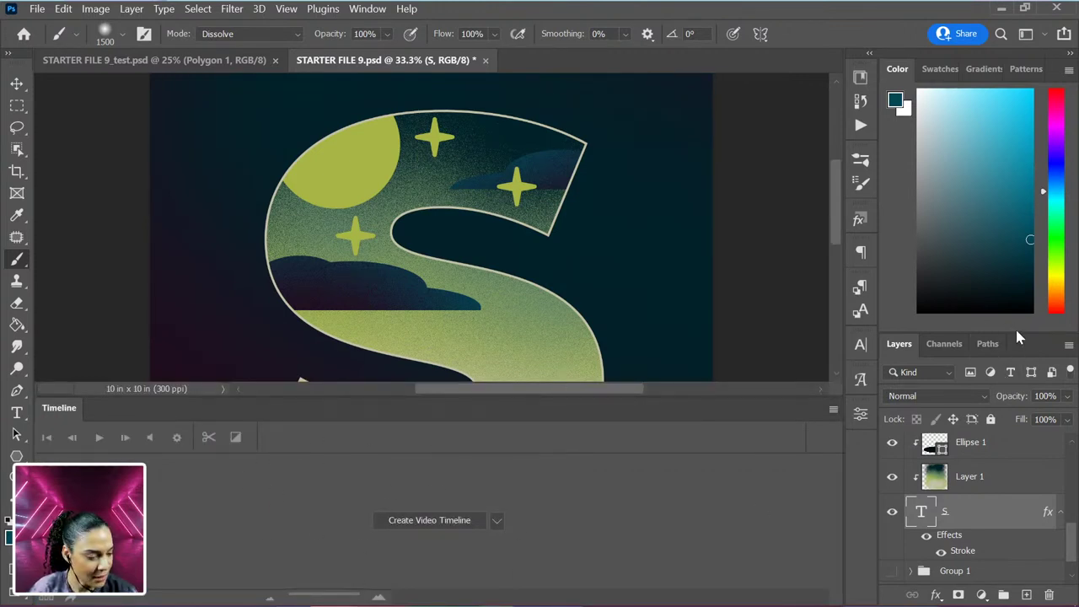
Step: Enlarge the Layers list and reframe the S artwork at 25% above the docked Timeline
{"action": "left_click_drag", "start_coordinate": [1014, 329], "coordinate": [1015, 162]}
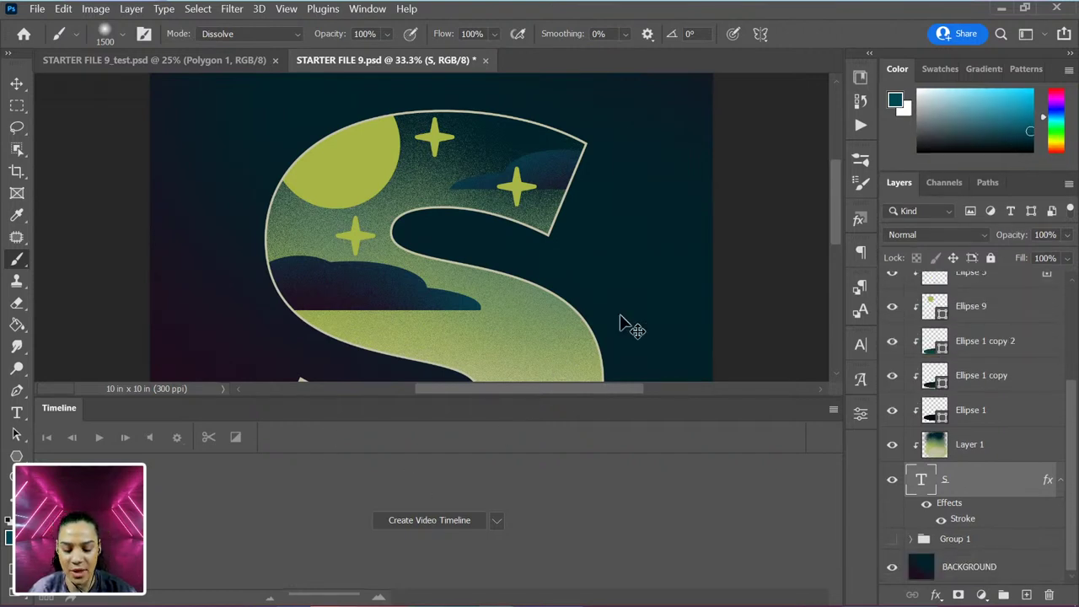
{"action": "scroll", "coordinate": [561, 233], "scroll_direction": "down", "scroll_amount": 2}
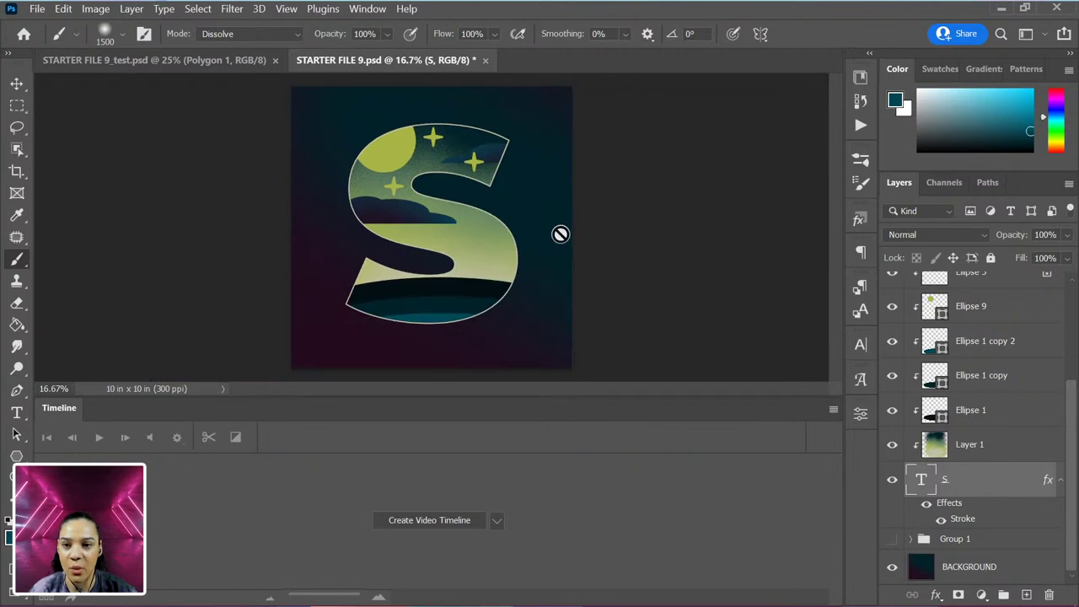
{"action": "scroll", "coordinate": [560, 233], "scroll_direction": "up", "scroll_amount": 1}
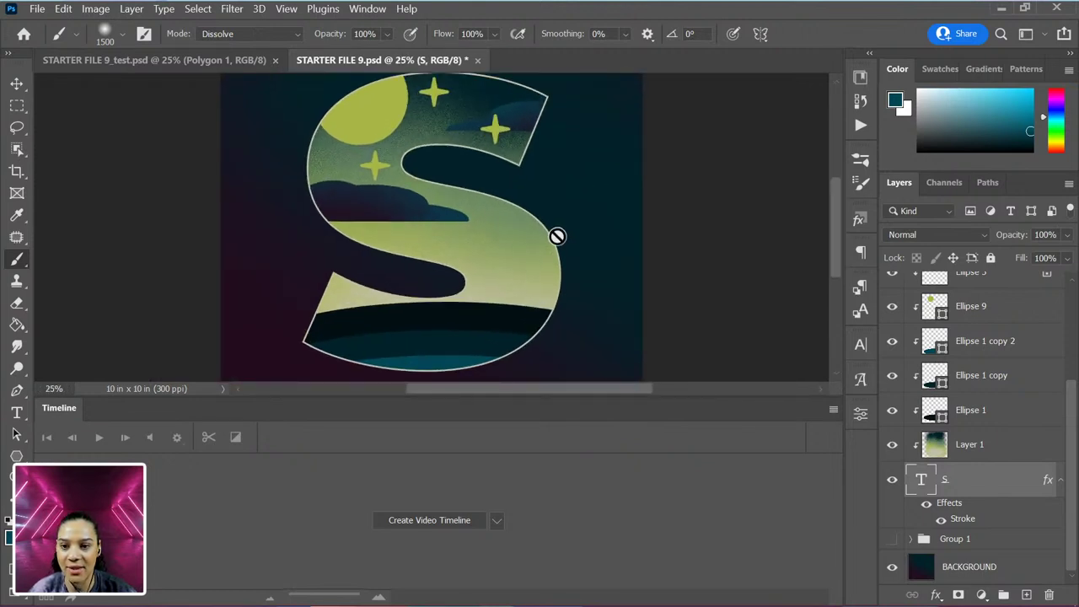
{"action": "left_click_drag", "start_coordinate": [531, 239], "coordinate": [542, 245]}
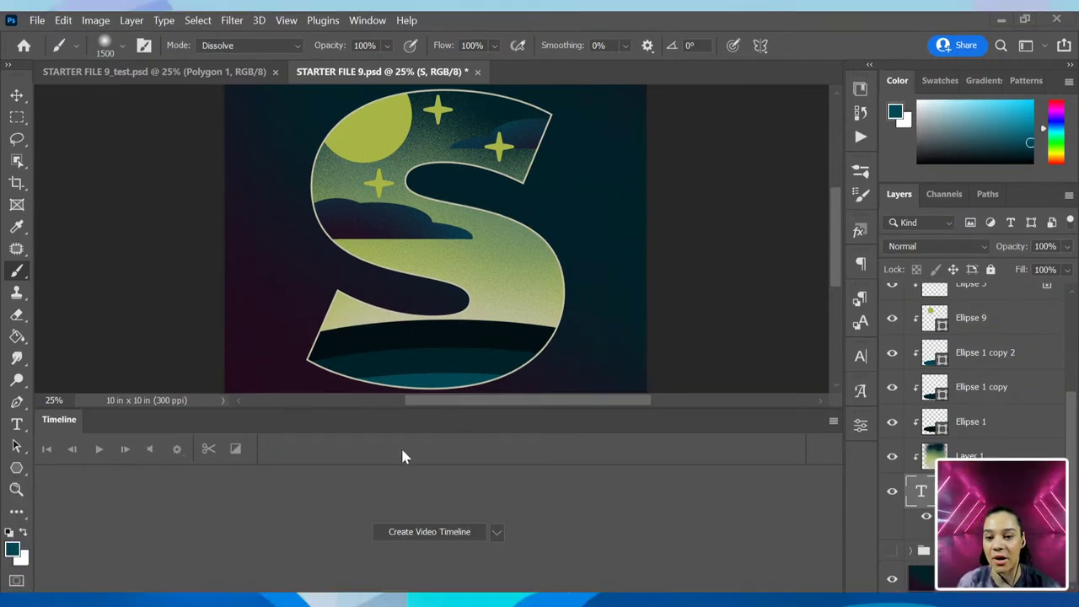
Step: Create a video timeline for the layered S artwork
{"action": "left_click", "coordinate": [497, 532]}
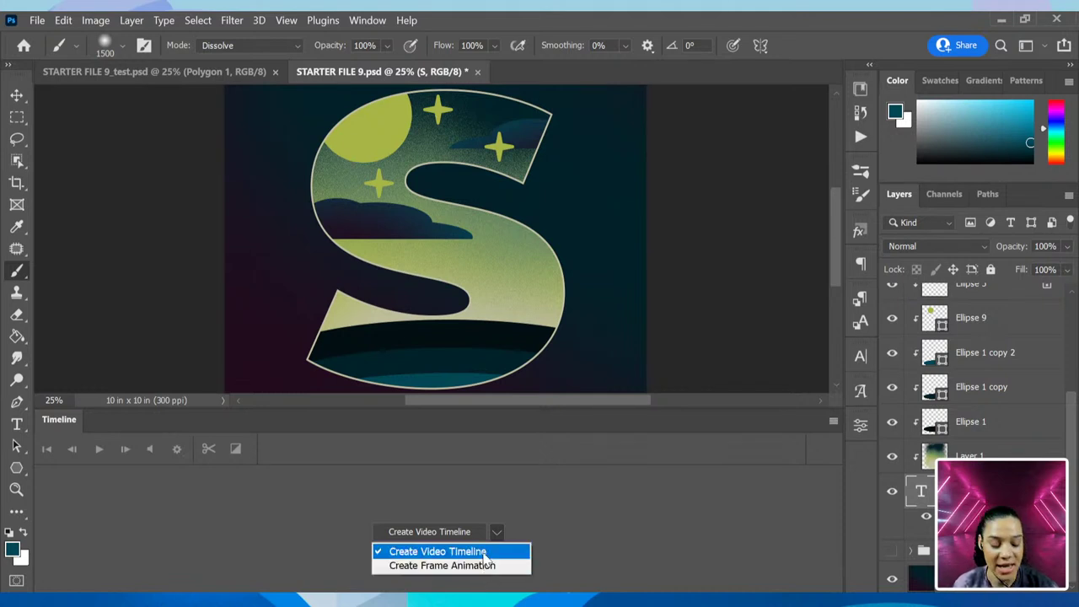
{"action": "left_click", "coordinate": [483, 553]}
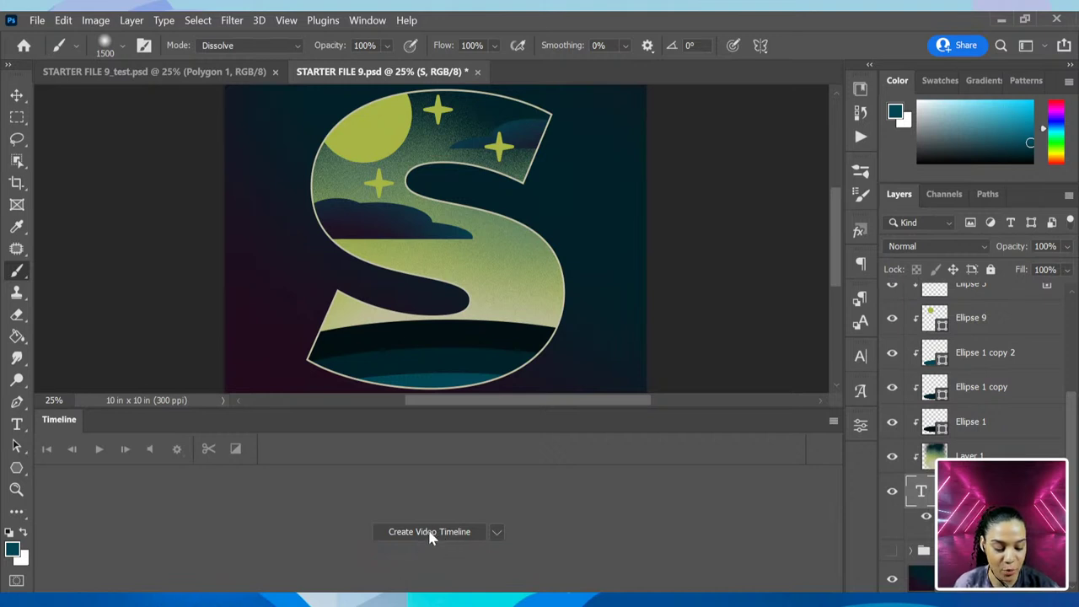
{"action": "left_click", "coordinate": [430, 536]}
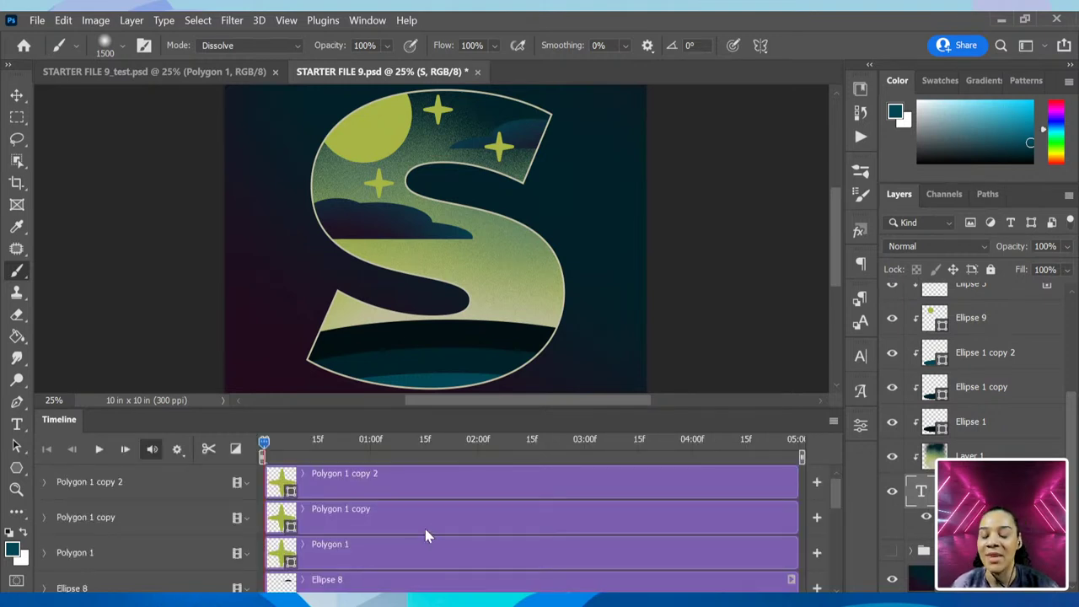
Step: Examine the layer tracks in the video timeline, from the polygon stars down to BACKGROUND
{"action": "scroll", "coordinate": [486, 513], "scroll_direction": "down", "scroll_amount": 12}
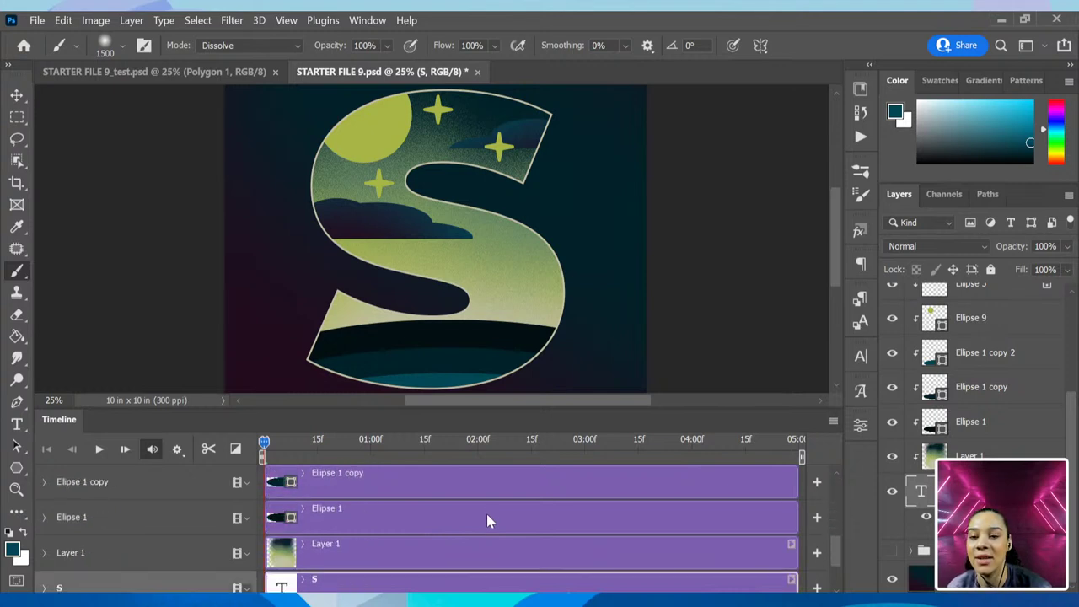
{"action": "scroll", "coordinate": [486, 520], "scroll_direction": "down", "scroll_amount": 1}
{"action": "scroll", "coordinate": [485, 521], "scroll_direction": "up", "scroll_amount": 3}
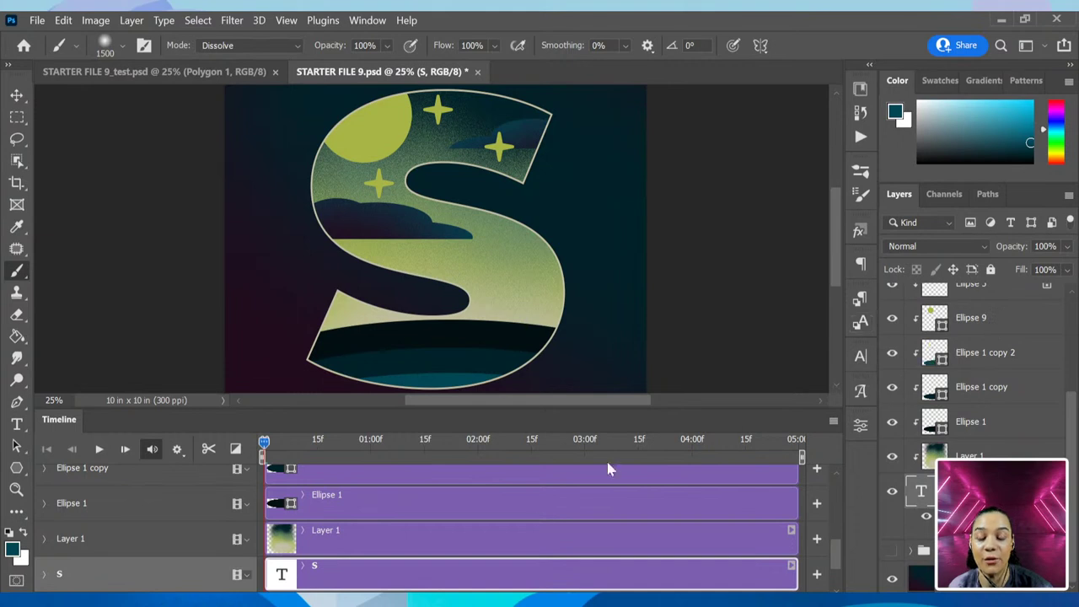
{"action": "scroll", "coordinate": [497, 532], "scroll_direction": "up", "scroll_amount": 5}
{"action": "scroll", "coordinate": [496, 533], "scroll_direction": "up", "scroll_amount": 2}
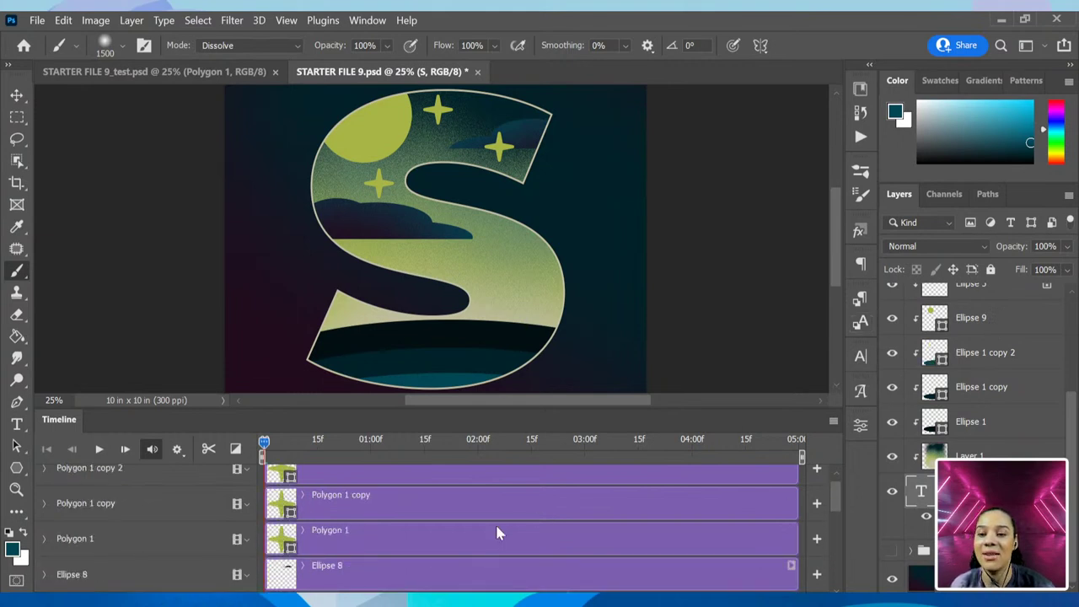
{"action": "scroll", "coordinate": [493, 536], "scroll_direction": "down", "scroll_amount": 4}
{"action": "scroll", "coordinate": [494, 541], "scroll_direction": "down", "scroll_amount": 5}
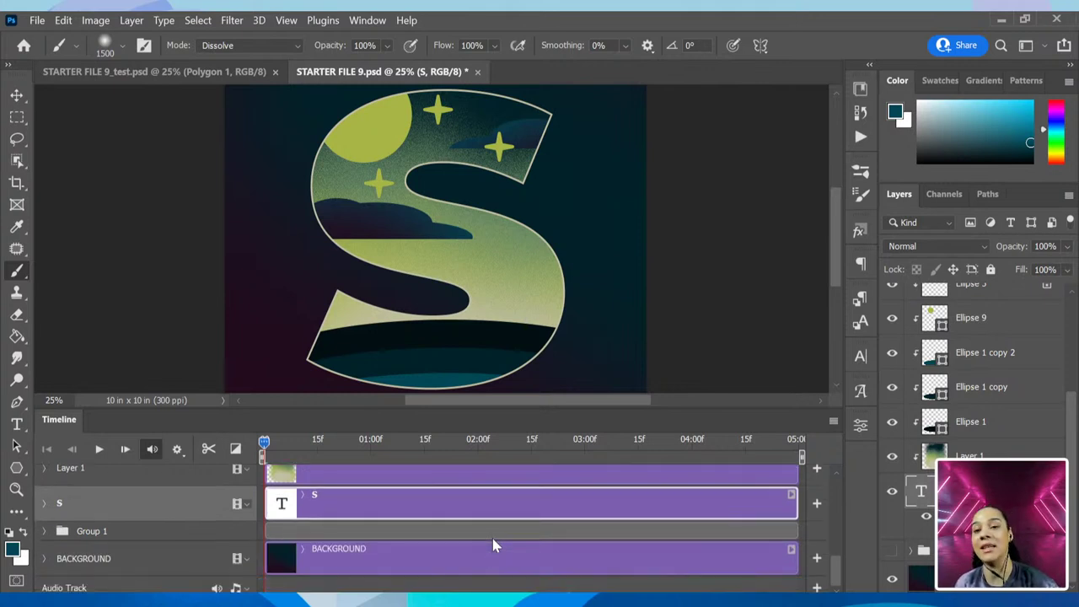
{"action": "scroll", "coordinate": [492, 545], "scroll_direction": "up", "scroll_amount": 5}
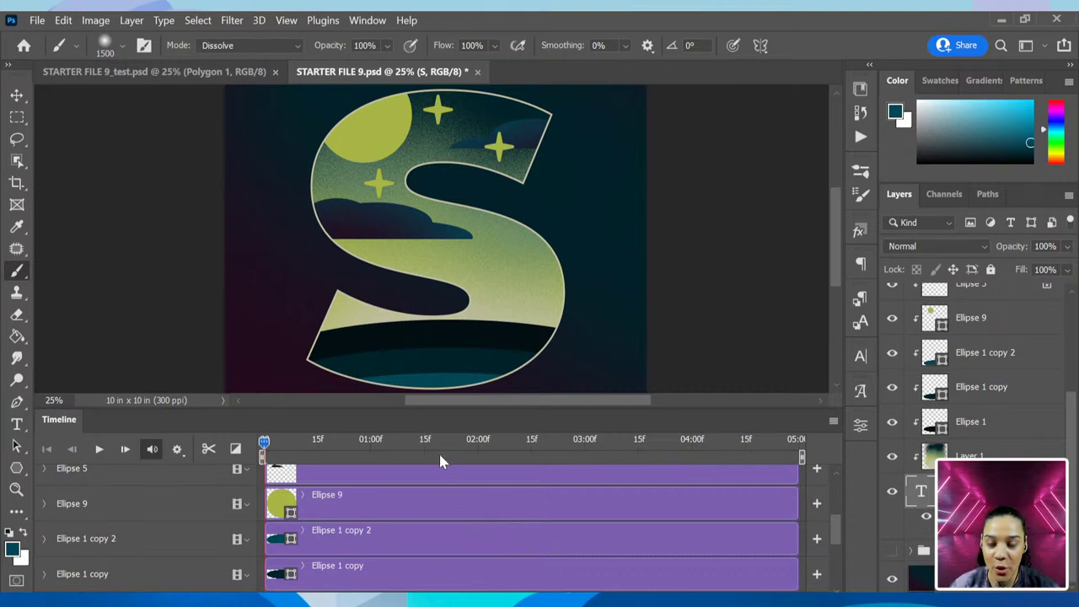
{"action": "scroll", "coordinate": [438, 530], "scroll_direction": "down", "scroll_amount": 1}
{"action": "scroll", "coordinate": [437, 530], "scroll_direction": "up", "scroll_amount": 3}
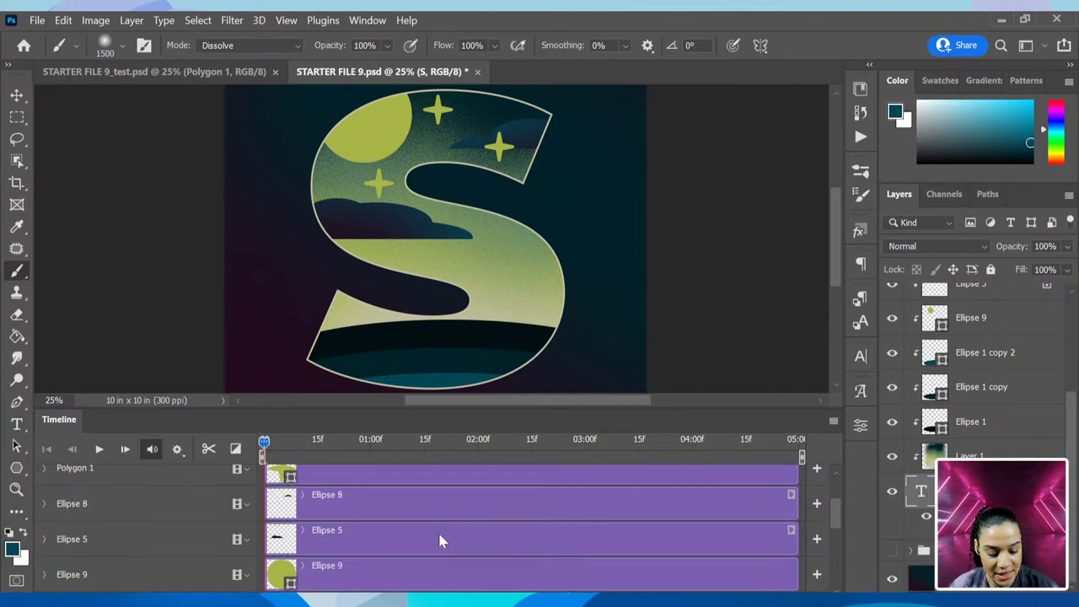
Step: Enable Position keyframing for cloud layer Ellipse 5, with its first keyframe at the start of the timeline
{"action": "left_click", "coordinate": [377, 544]}
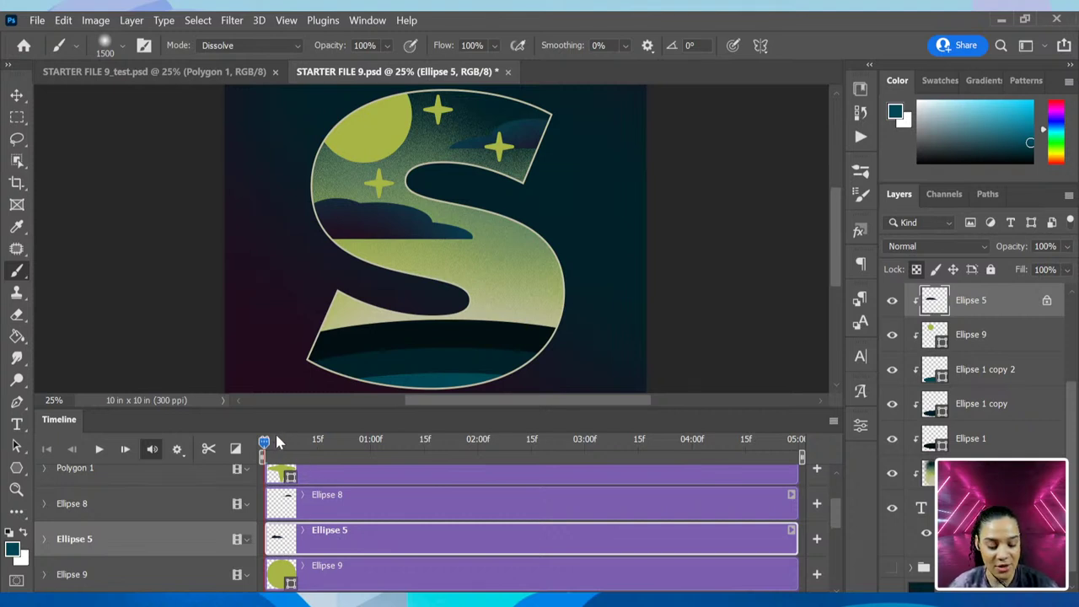
{"action": "mouse_move", "coordinate": [263, 447]}
{"action": "left_mouse_down"}
{"action": "mouse_move", "coordinate": [301, 442]}
{"action": "mouse_move", "coordinate": [263, 449]}
{"action": "left_mouse_up"}
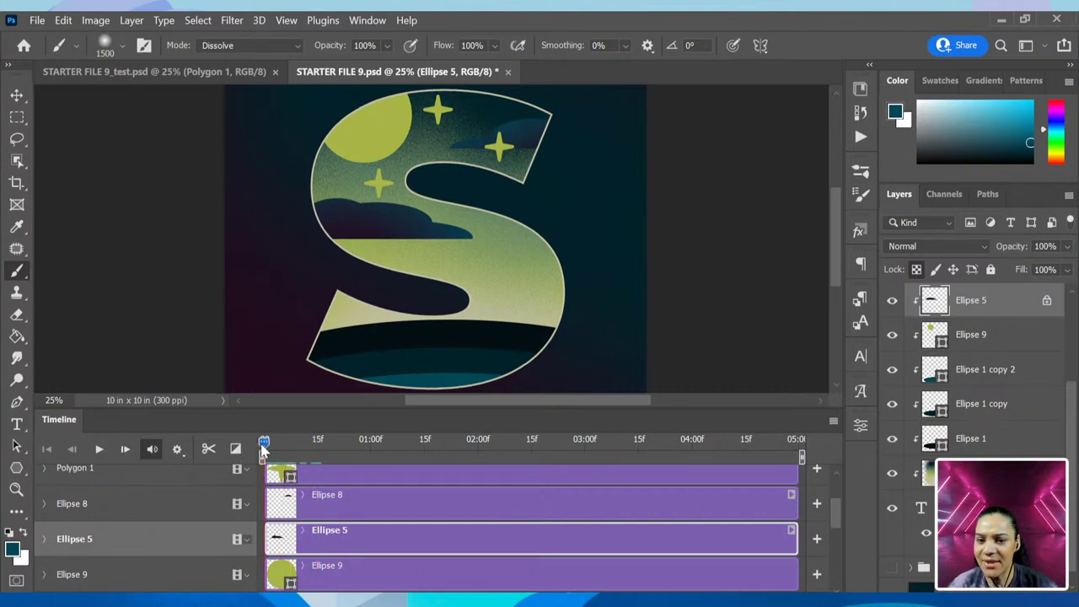
{"action": "left_click", "coordinate": [45, 539]}
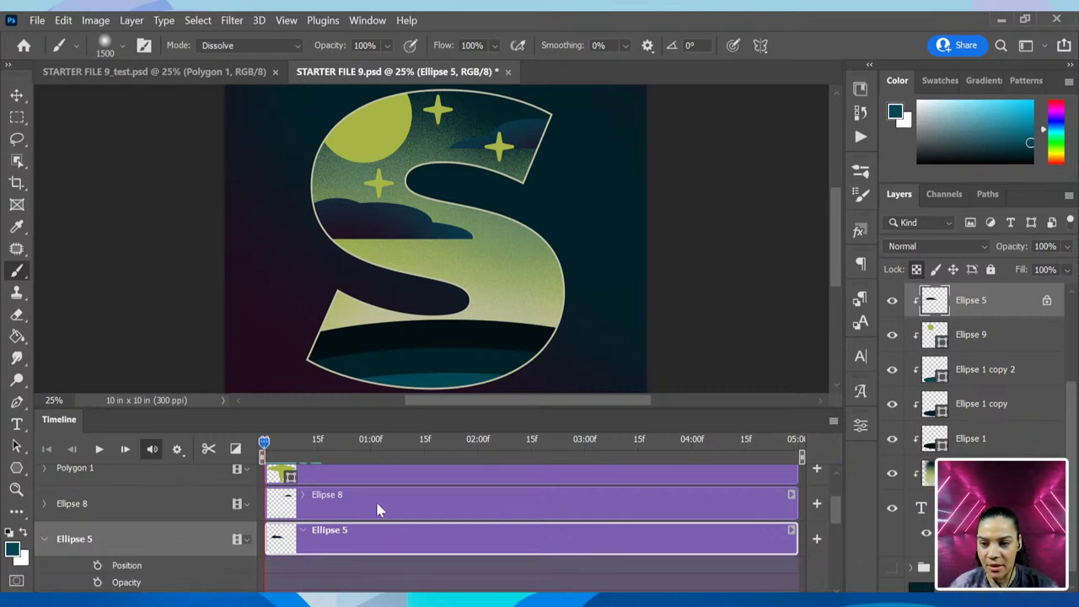
{"action": "scroll", "coordinate": [375, 502], "scroll_direction": "down", "scroll_amount": 1}
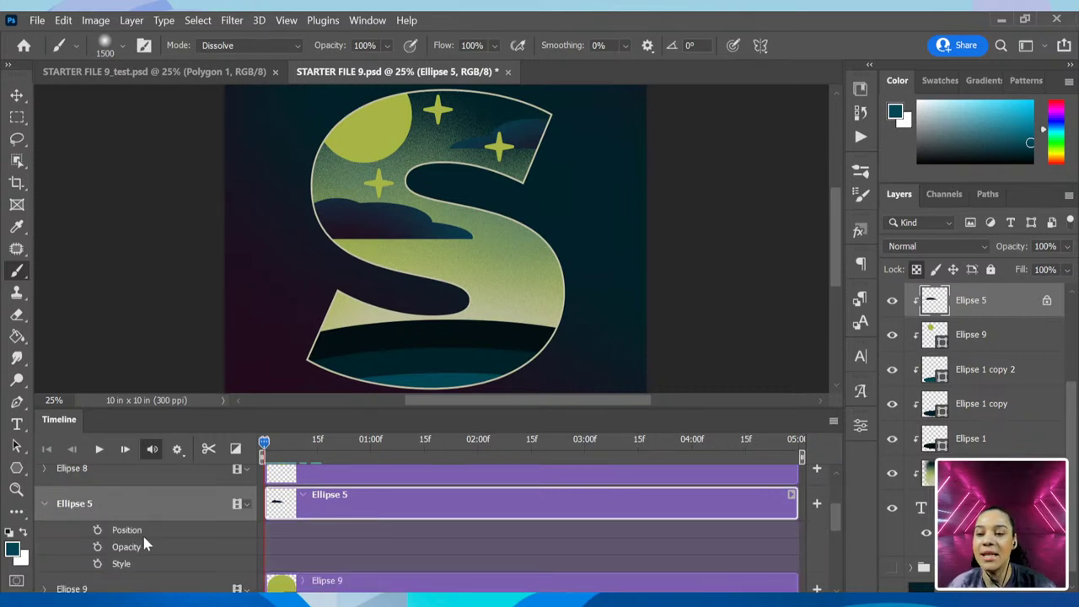
{"action": "left_click", "coordinate": [97, 531]}
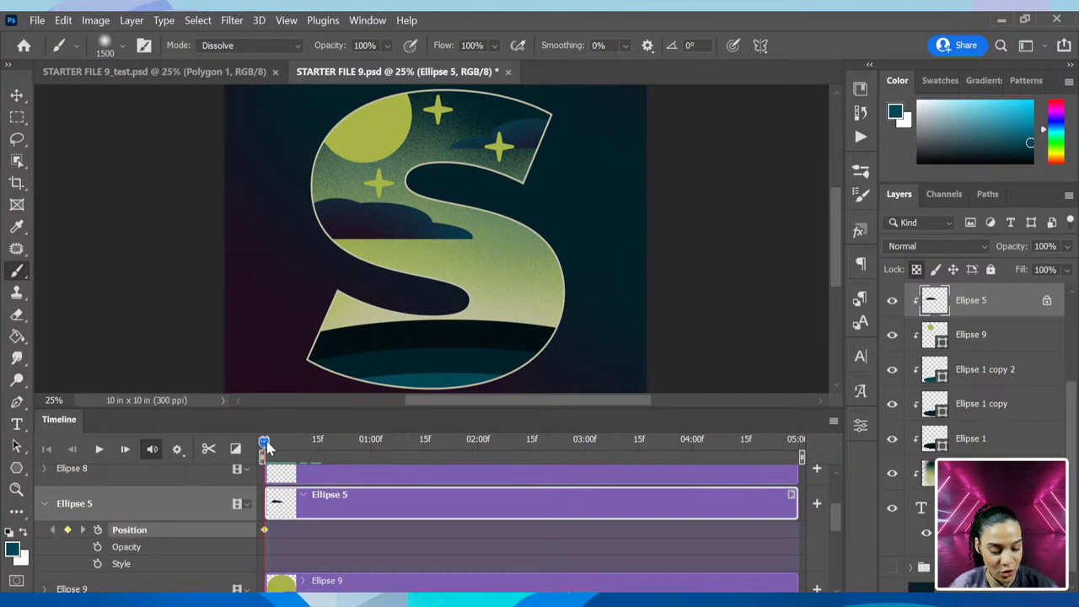
Step: At 02:15f, move the Ellipse 5 cloud across to the right edge of the S to set a second Position keyframe
{"action": "mouse_move", "coordinate": [264, 444]}
{"action": "left_mouse_down"}
{"action": "mouse_move", "coordinate": [527, 430]}
{"action": "mouse_move", "coordinate": [531, 439]}
{"action": "left_mouse_up"}
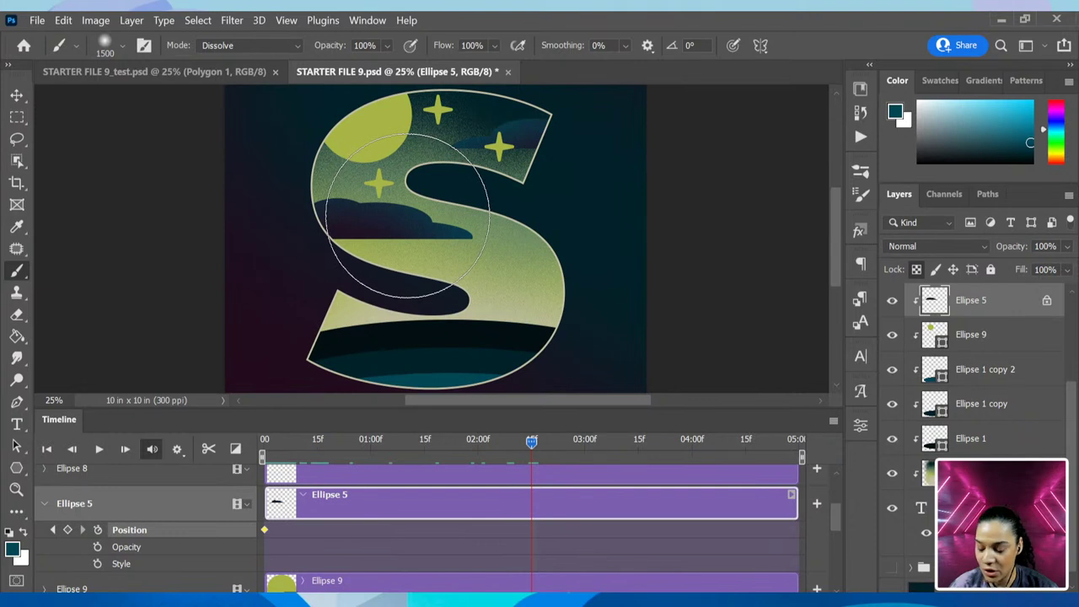
{"action": "key", "text": "v"}
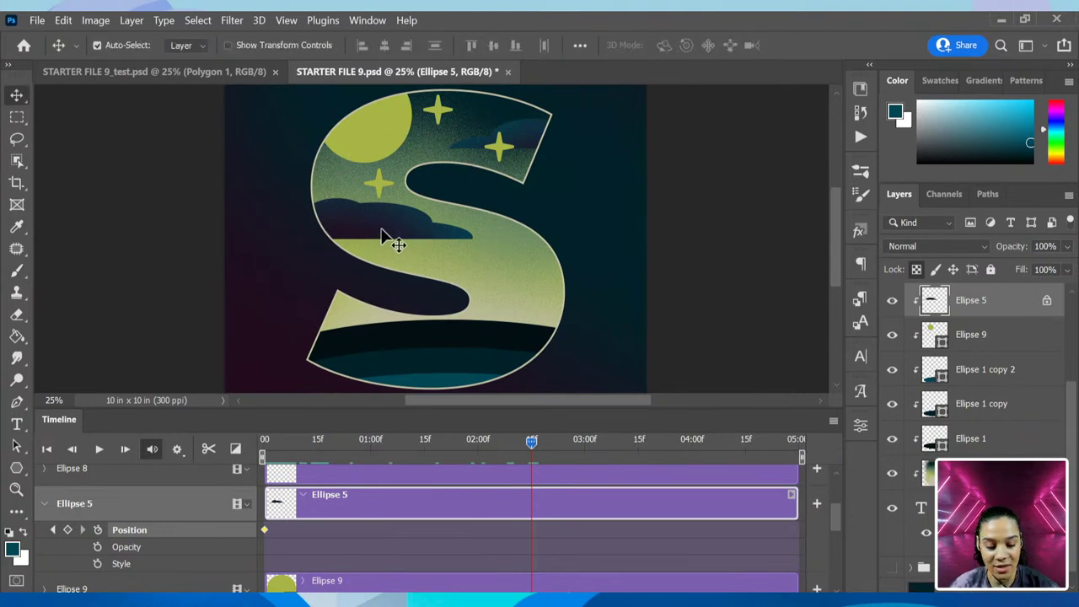
{"action": "left_click_drag", "start_coordinate": [381, 229], "coordinate": [503, 238]}
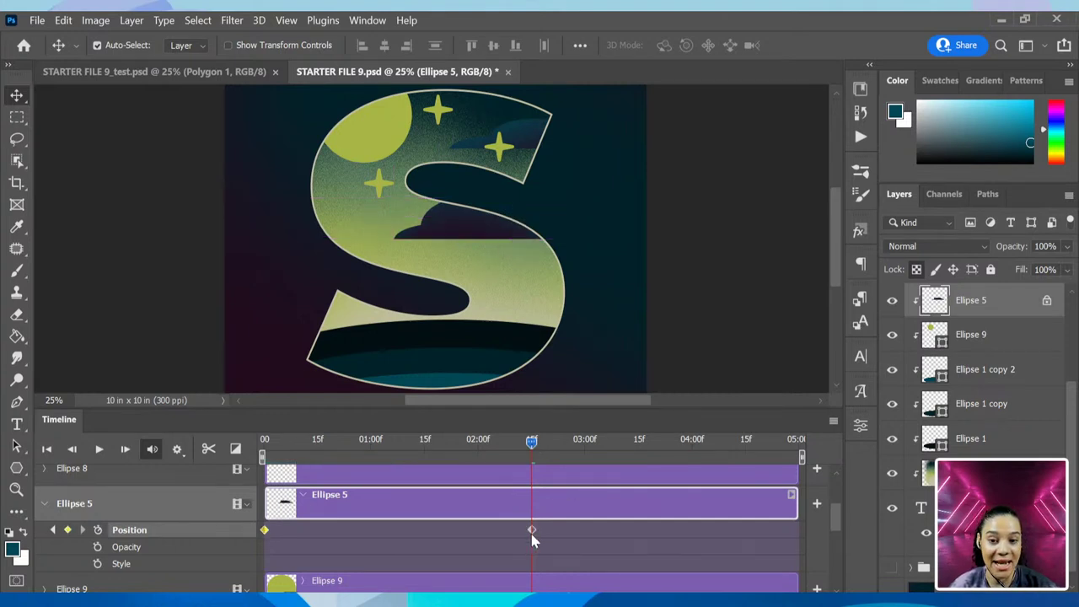
Step: At the end of the 5-second timeline, move the Ellipse 5 cloud back to the left edge of the S for a closing Position keyframe
{"action": "left_click_drag", "start_coordinate": [542, 442], "coordinate": [792, 437]}
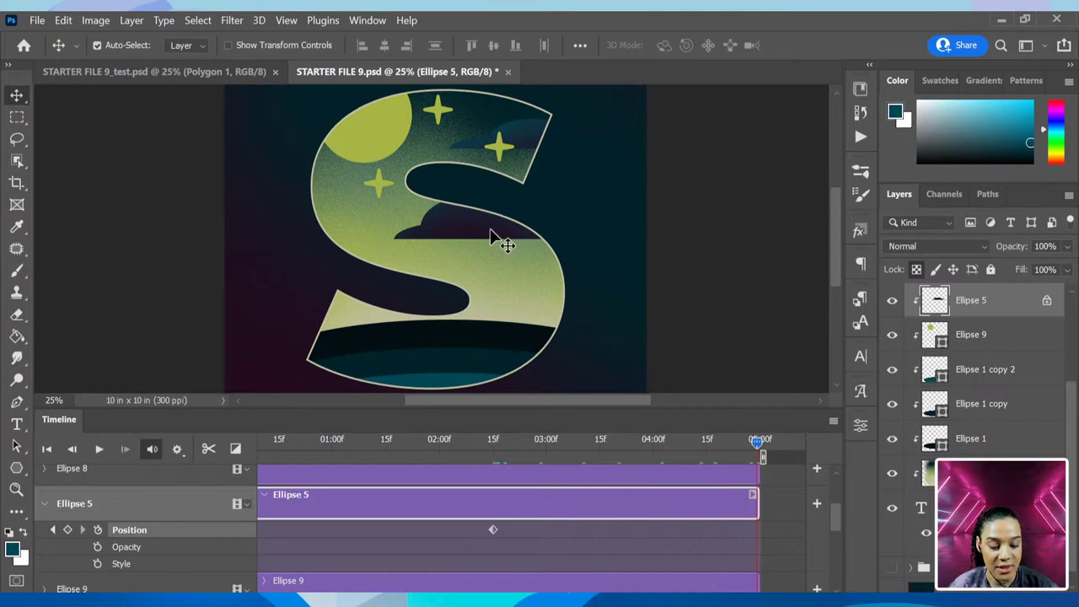
{"action": "left_click_drag", "start_coordinate": [490, 229], "coordinate": [364, 251]}
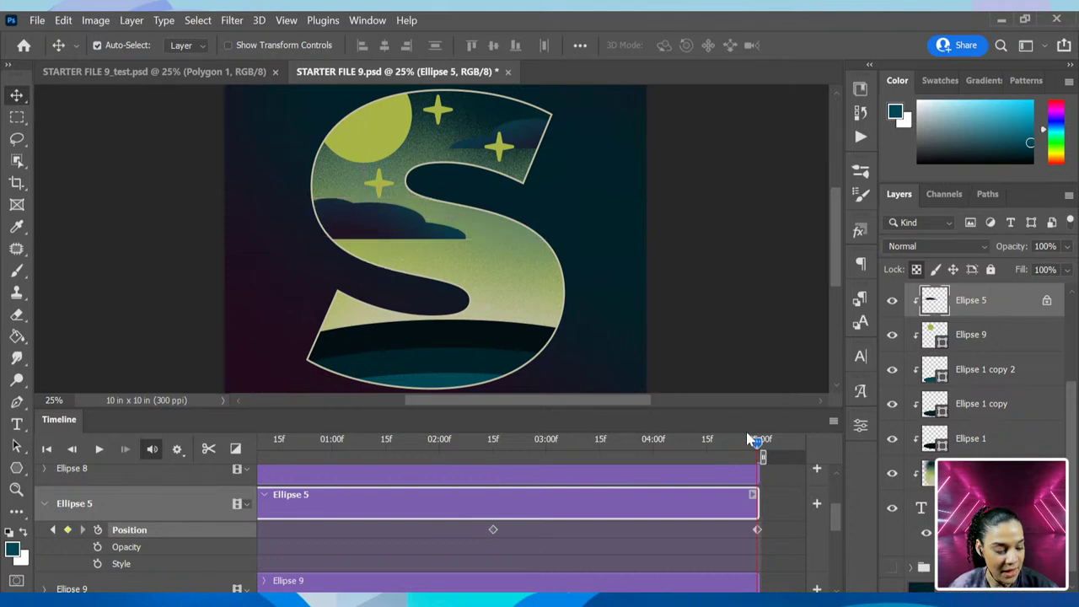
Step: Return to the start of the timeline and play the Ellipse 5 cloud animation as a preview
{"action": "left_click_drag", "start_coordinate": [579, 465], "coordinate": [176, 504]}
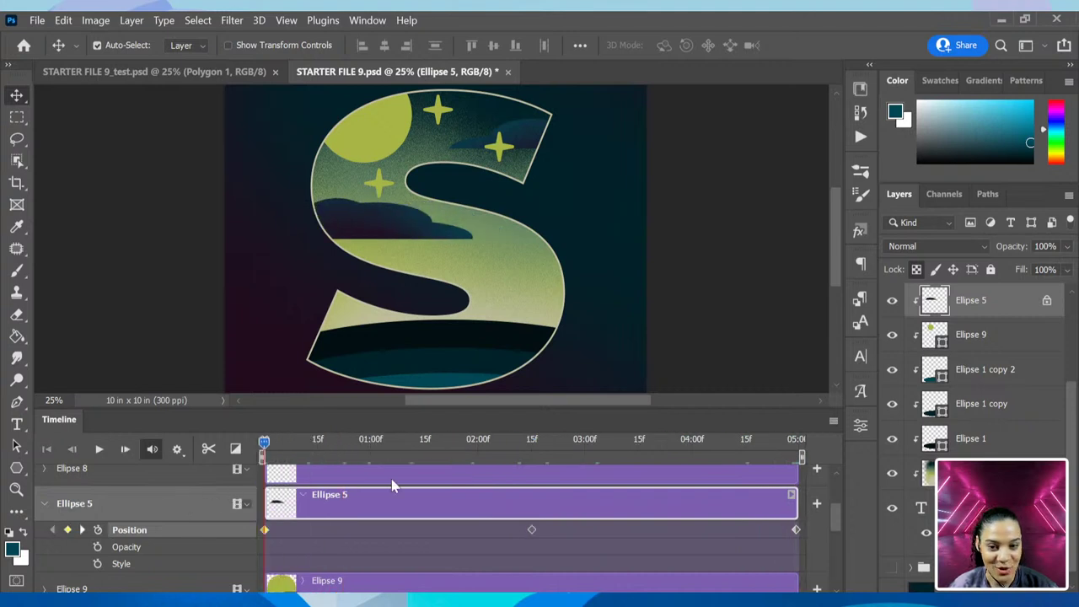
{"action": "key", "text": "space"}
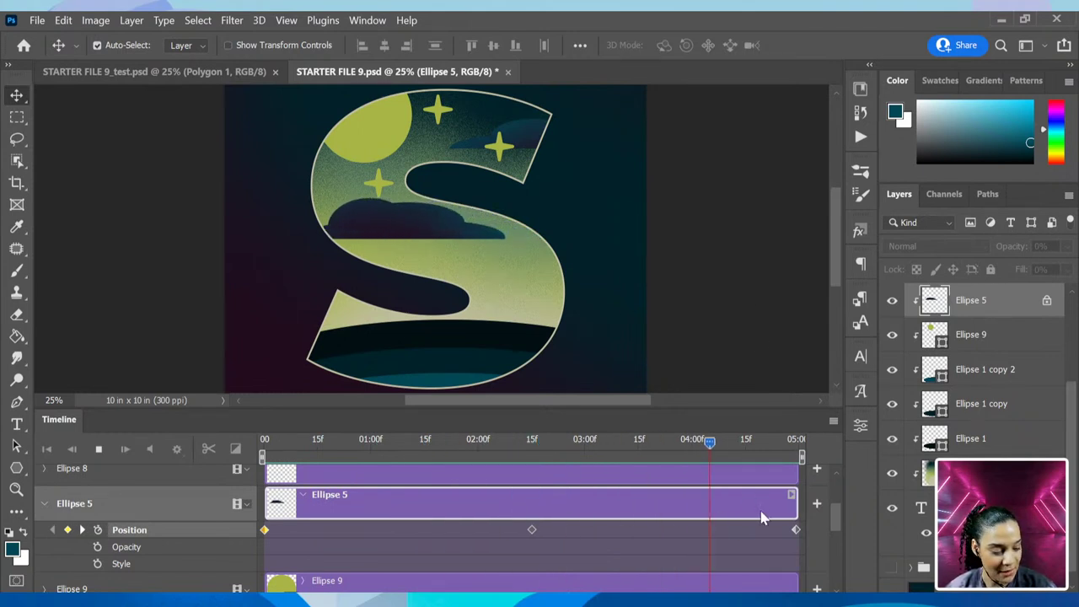
{"action": "key", "text": "space"}
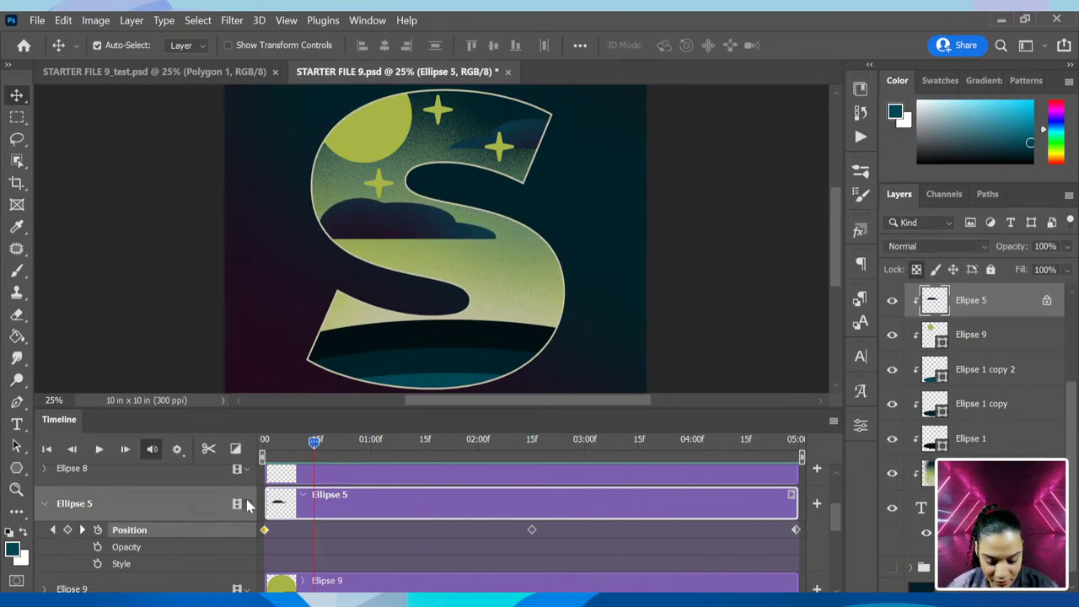
Step: Select Polygon 1 copy 2 and briefly hide and show it and Polygon 1 copy to identify their stars
{"action": "scroll", "coordinate": [418, 514], "scroll_direction": "down", "scroll_amount": 2}
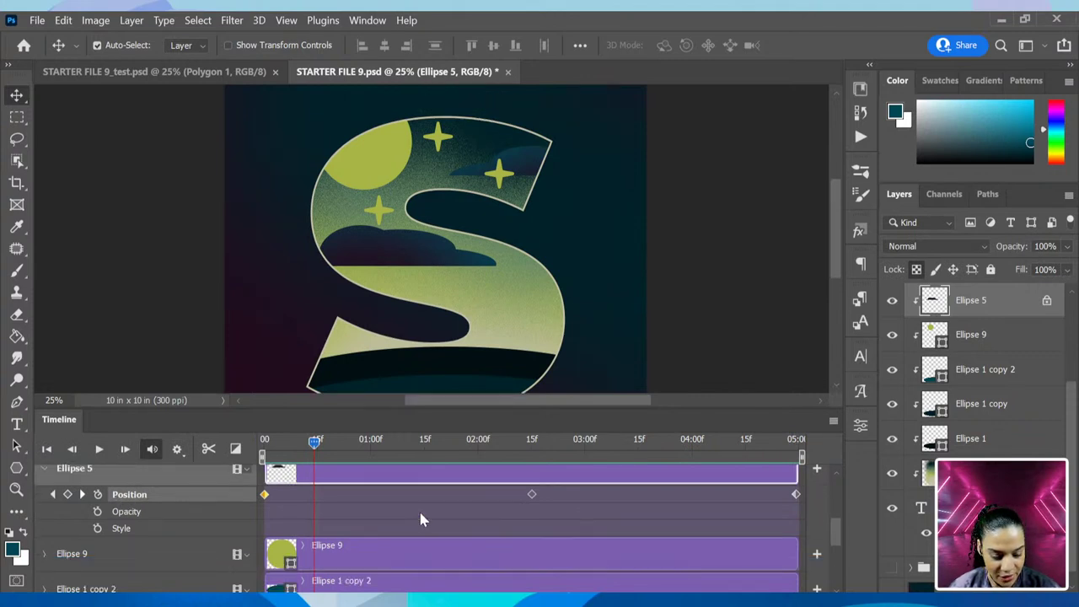
{"action": "scroll", "coordinate": [424, 523], "scroll_direction": "up", "scroll_amount": 3}
{"action": "scroll", "coordinate": [425, 527], "scroll_direction": "up", "scroll_amount": 3}
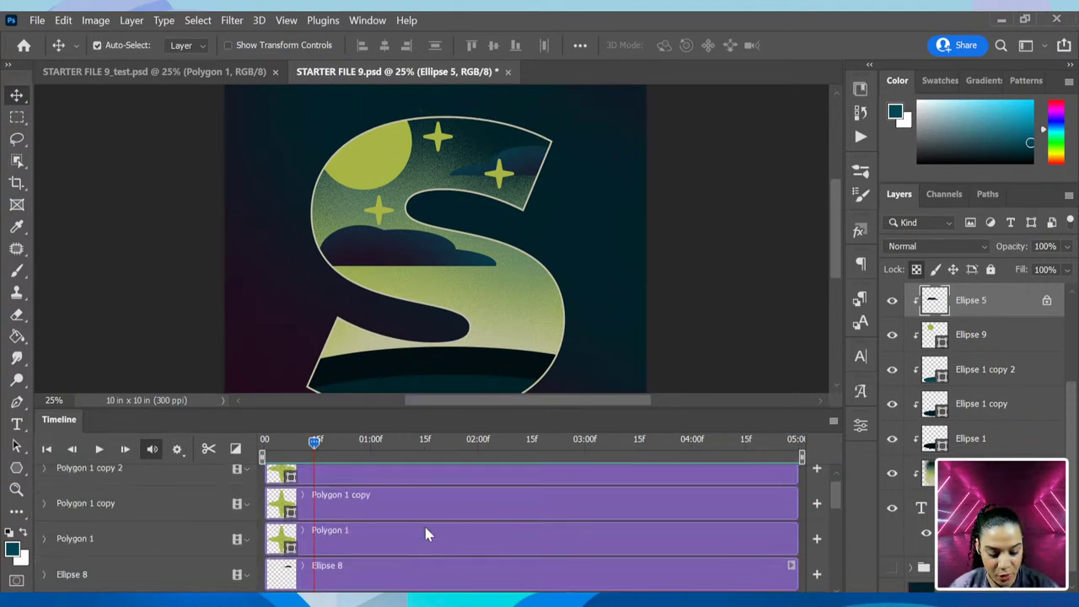
{"action": "left_click", "coordinate": [375, 488]}
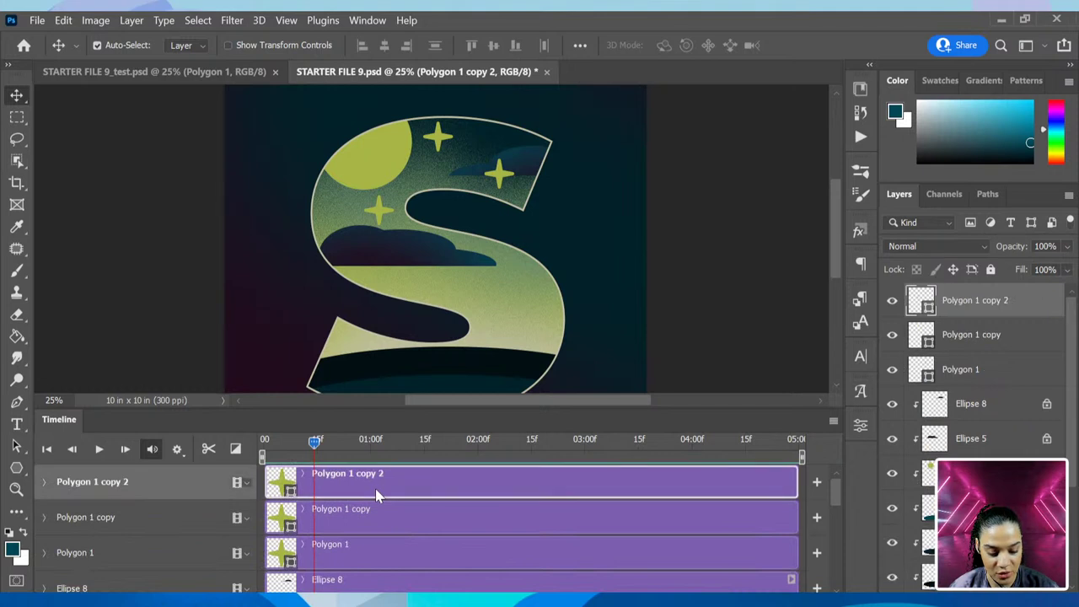
{"action": "left_click", "coordinate": [892, 302]}
{"action": "left_click", "coordinate": [893, 303]}
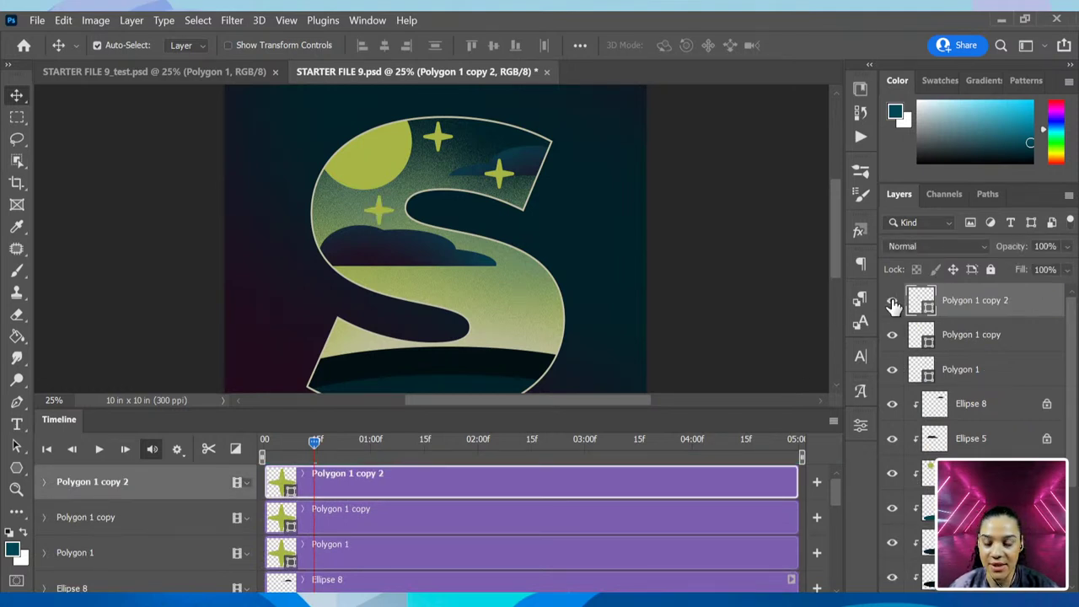
{"action": "left_click", "coordinate": [893, 335]}
{"action": "left_click", "coordinate": [893, 336]}
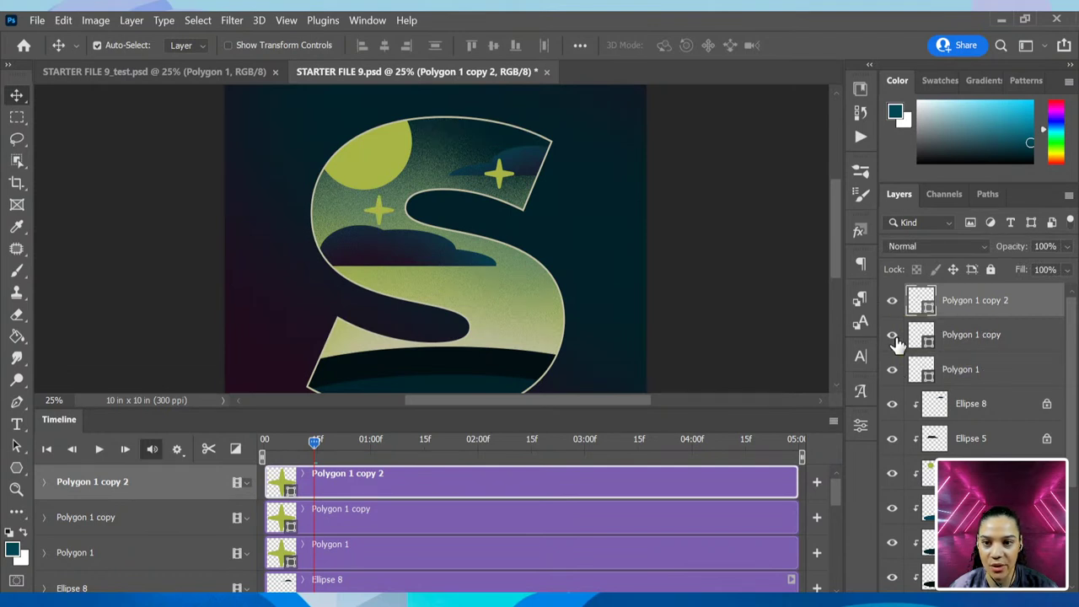
Step: Rasterize the Polygon 1 copy star layer and set its first Position keyframe at the start of the timeline
{"action": "left_click", "coordinate": [1008, 337]}
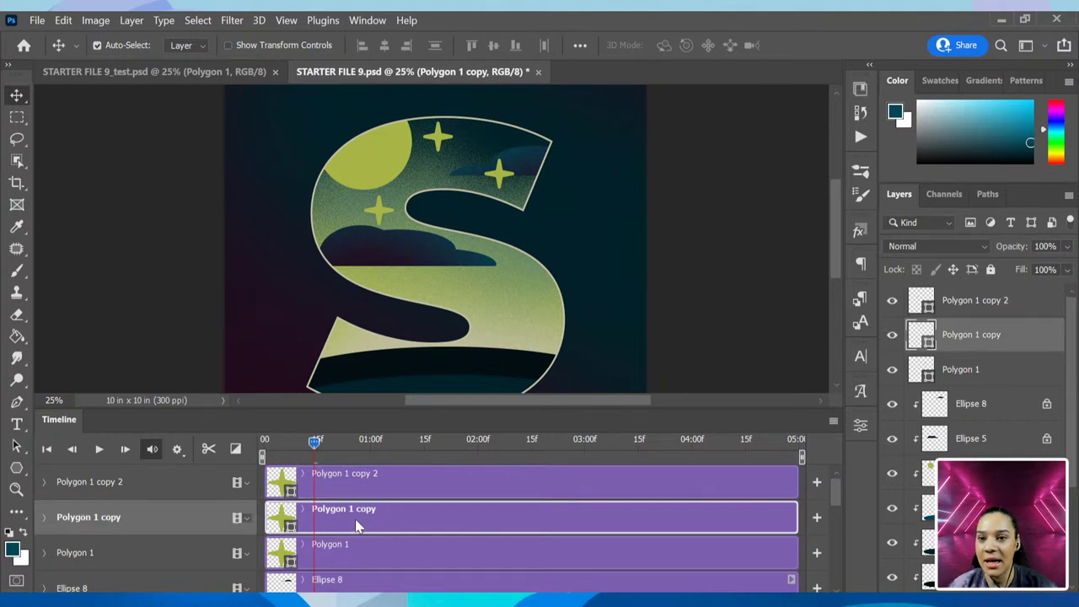
{"action": "left_click_drag", "start_coordinate": [313, 443], "coordinate": [258, 451]}
{"action": "left_click", "coordinate": [43, 515]}
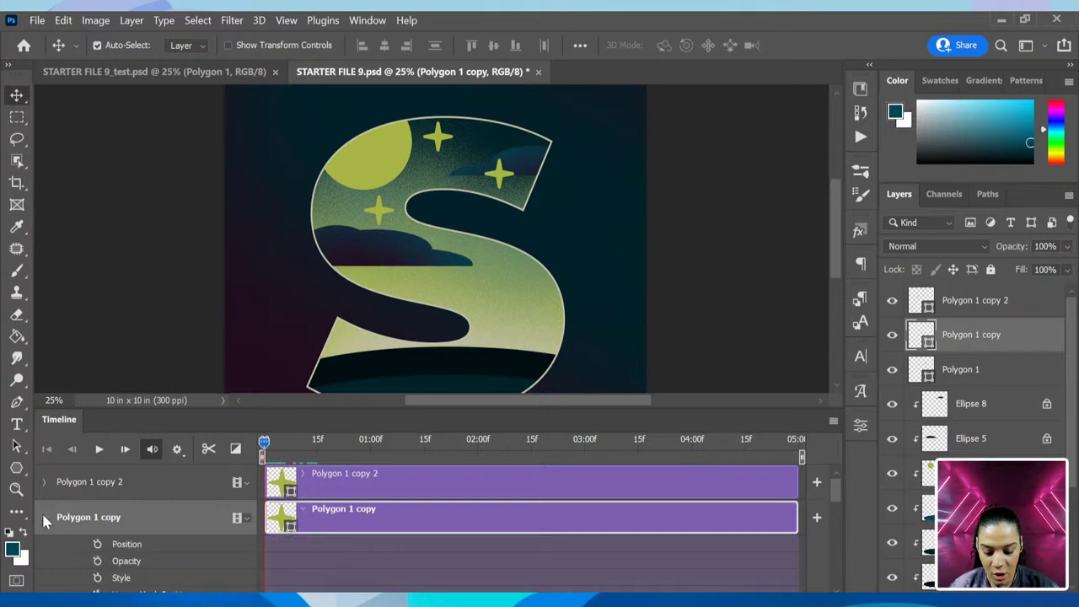
{"action": "left_click", "coordinate": [99, 545]}
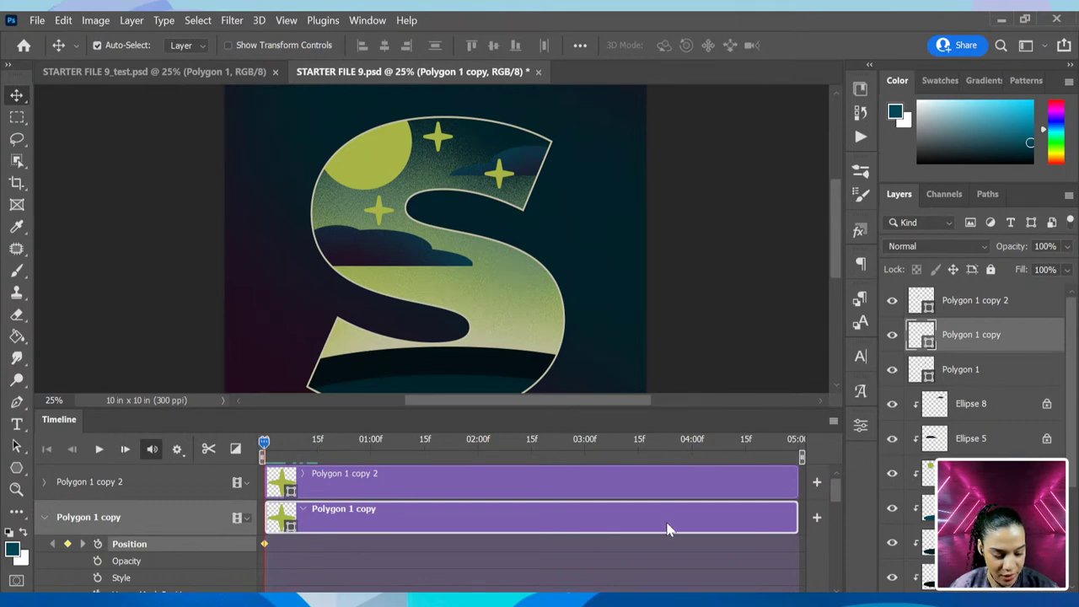
{"action": "right_click", "coordinate": [1021, 344]}
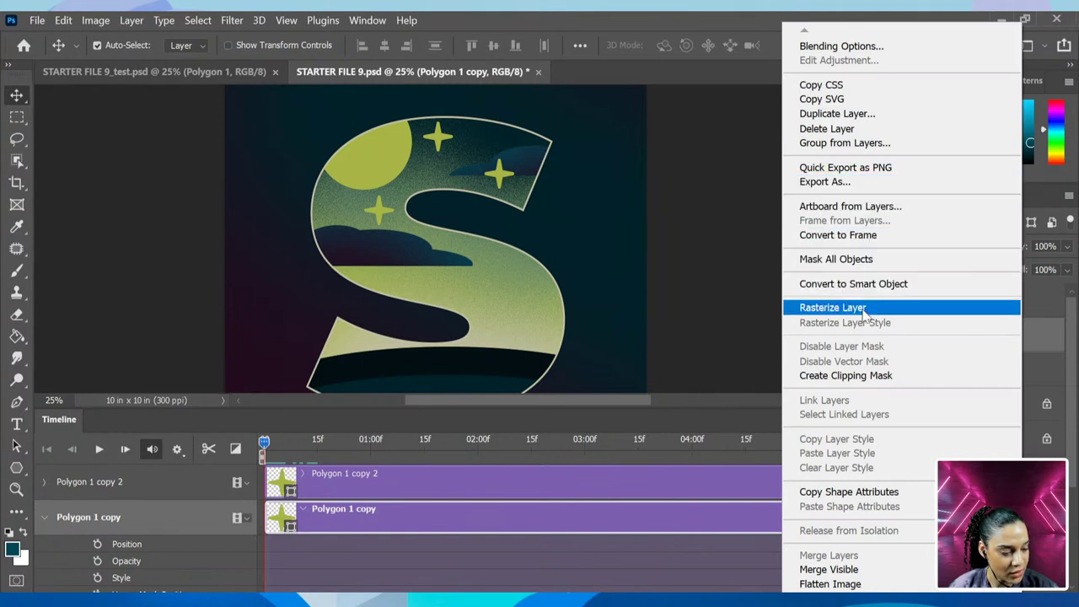
{"action": "left_click", "coordinate": [833, 307]}
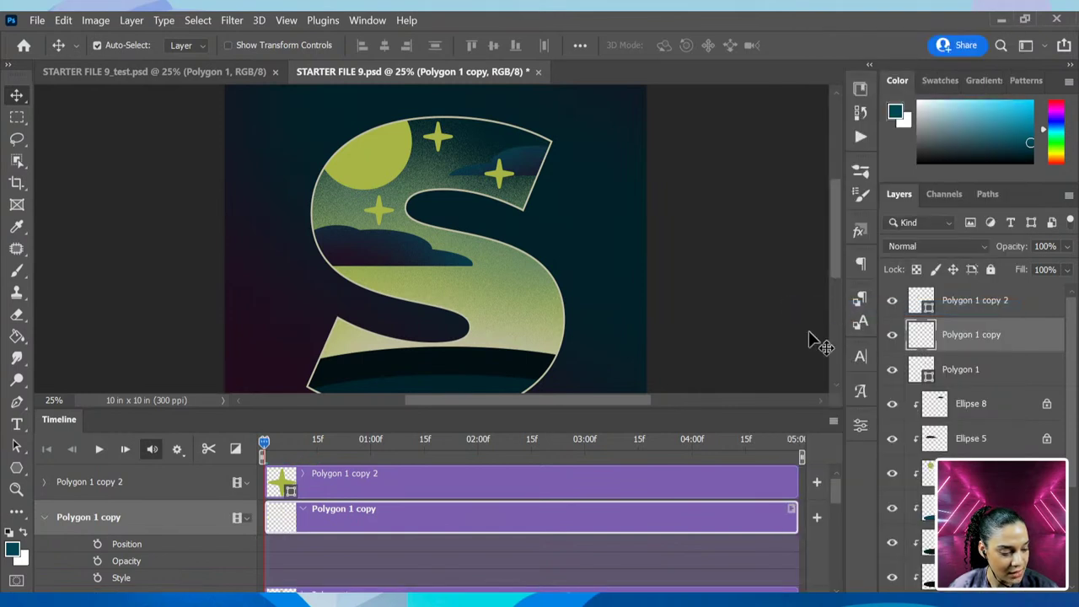
{"action": "left_click", "coordinate": [98, 544]}
Step: Keyframe the Polygon 1 copy star's Position, lowering it about 0.48 in at 02:15f and raising it back at the 5-second end
{"action": "left_click_drag", "start_coordinate": [264, 442], "coordinate": [532, 444]}
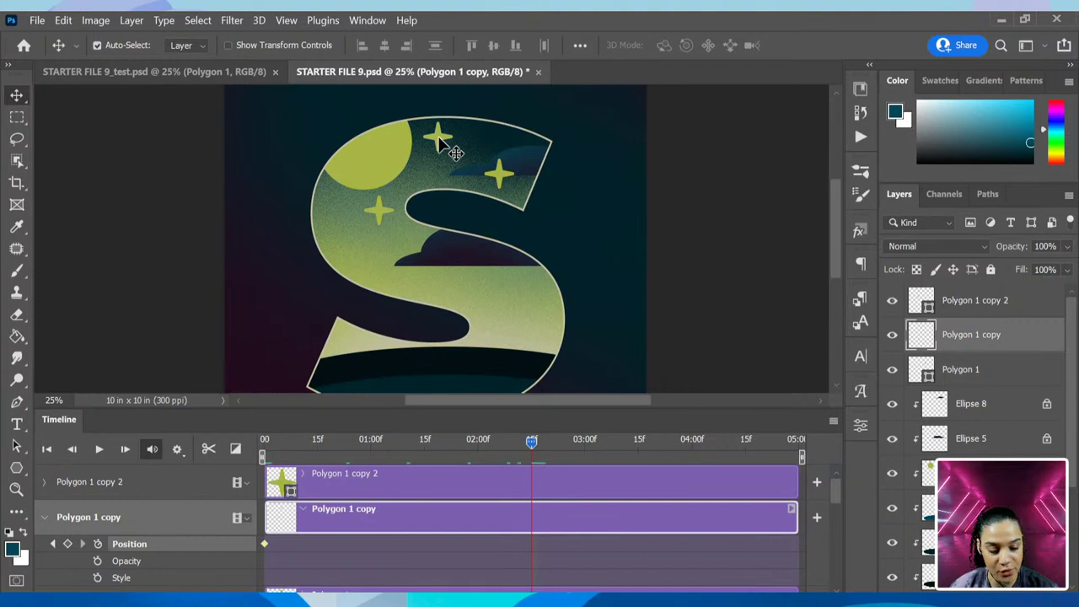
{"action": "left_click_drag", "start_coordinate": [439, 137], "coordinate": [440, 159]}
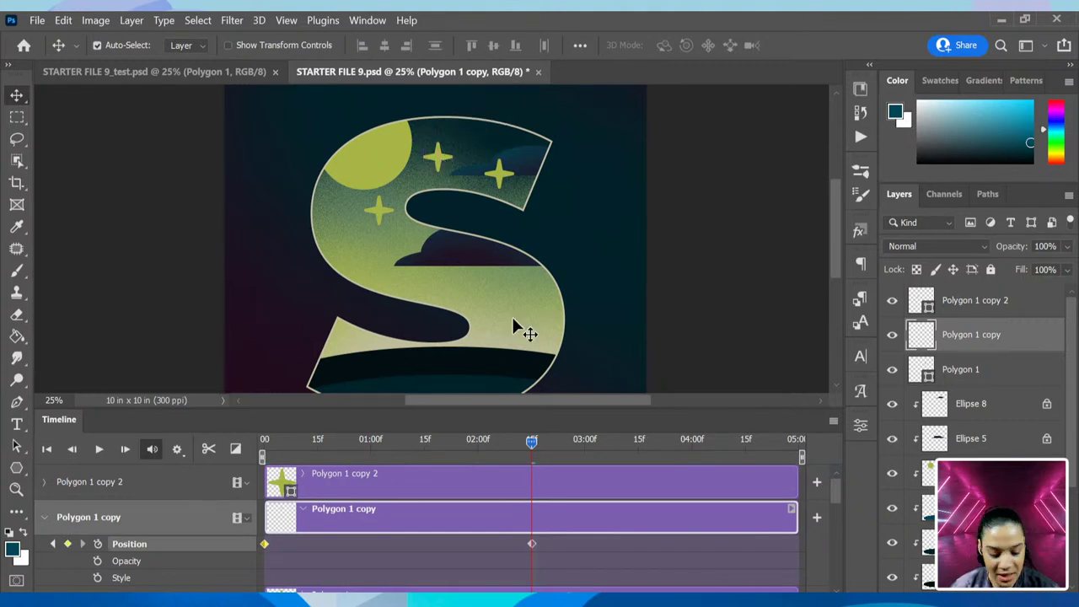
{"action": "left_click_drag", "start_coordinate": [530, 447], "coordinate": [809, 438]}
{"action": "left_click_drag", "start_coordinate": [438, 154], "coordinate": [441, 136]}
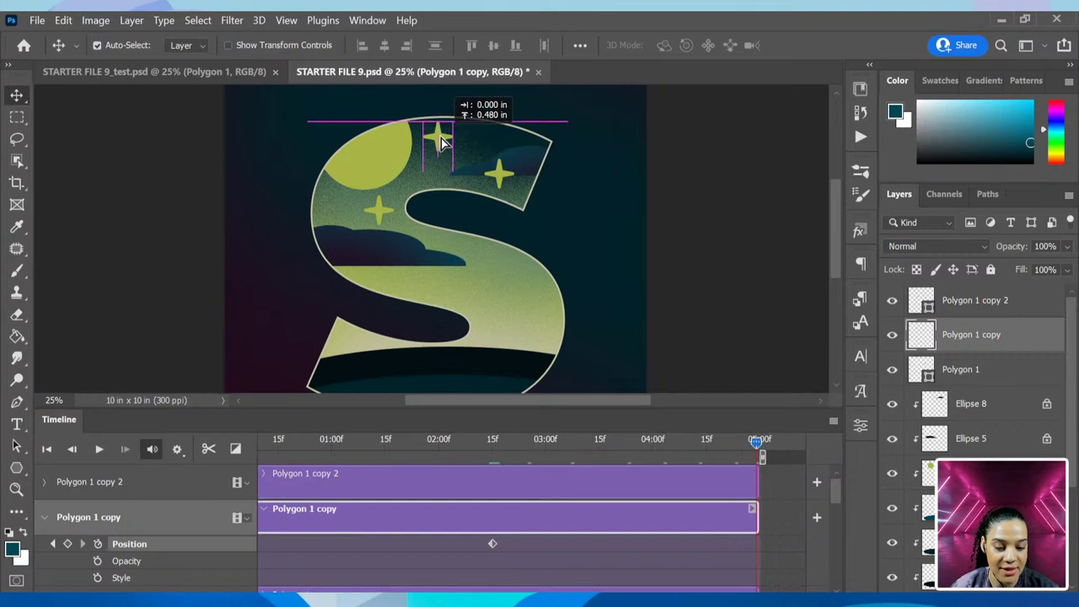
{"action": "left_click_drag", "start_coordinate": [442, 141], "coordinate": [443, 143]}
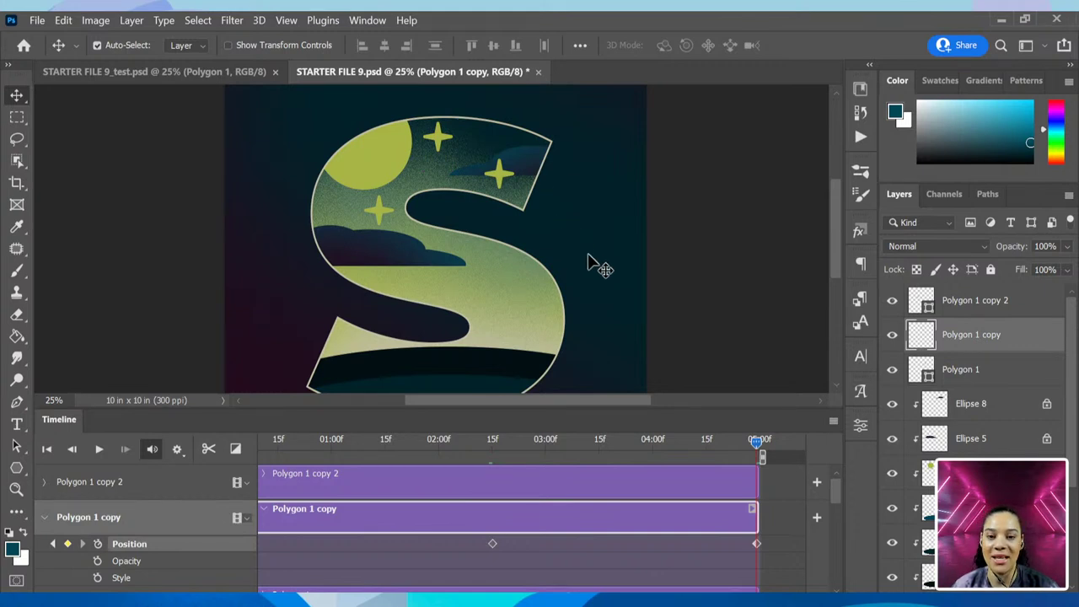
Step: Return to the start of the timeline and preview the star and cloud animation, then stop playback
{"action": "left_click_drag", "start_coordinate": [756, 440], "coordinate": [627, 440]}
{"action": "left_click_drag", "start_coordinate": [510, 461], "coordinate": [227, 499]}
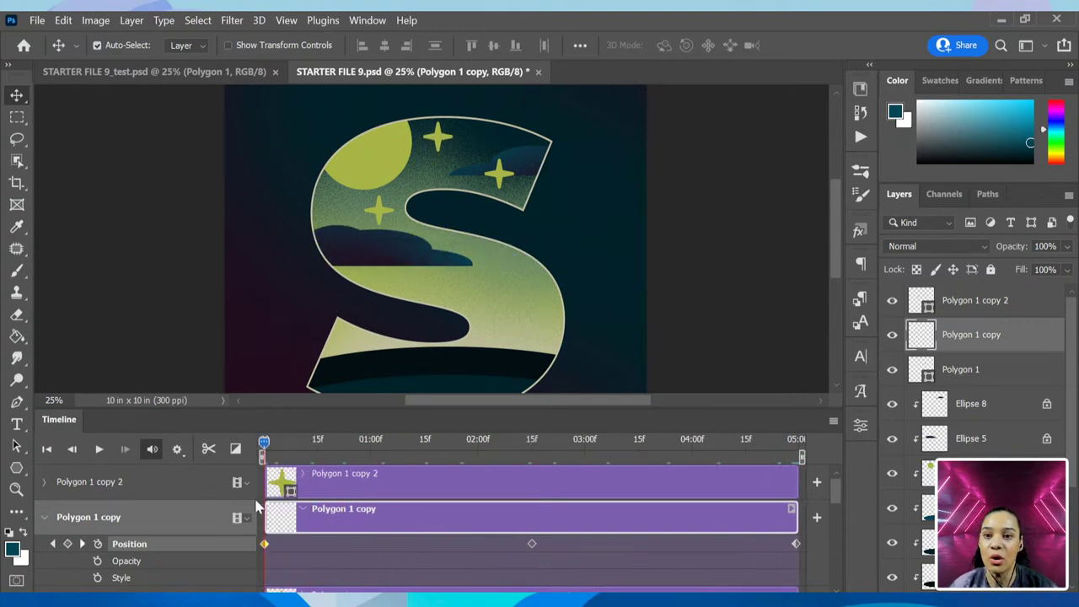
{"action": "key", "text": "space"}
{"action": "left_click_drag", "start_coordinate": [629, 474], "coordinate": [198, 483]}
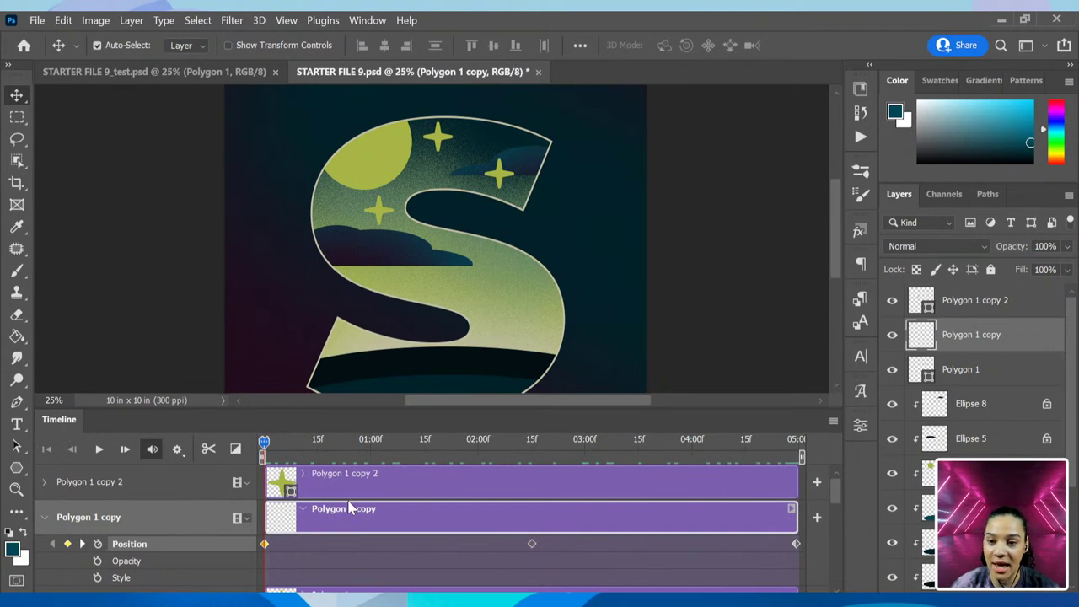
{"action": "key", "text": "space"}
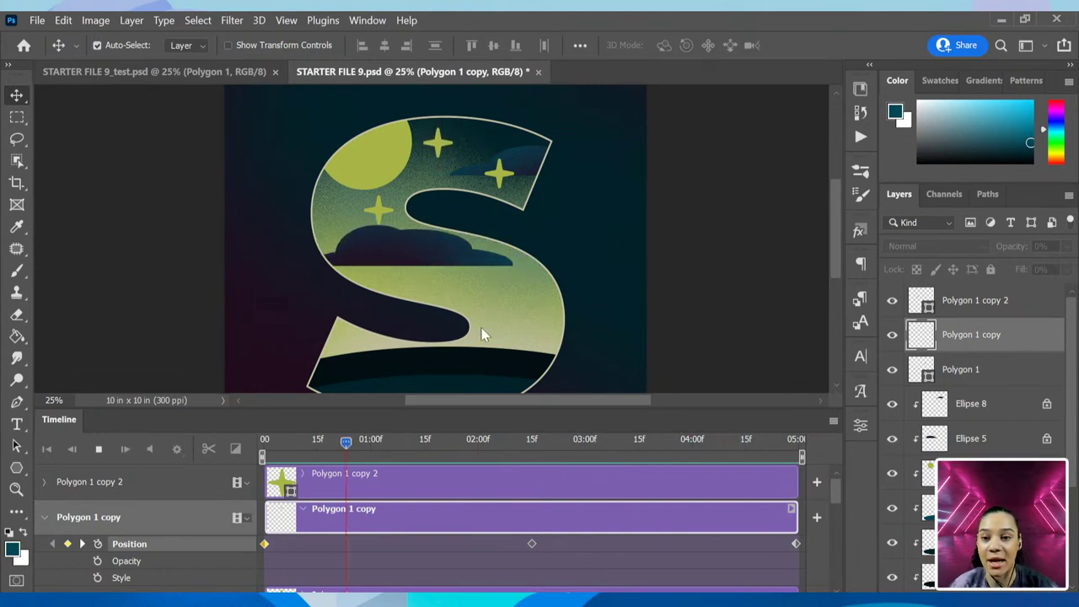
{"action": "left_click", "coordinate": [681, 287]}
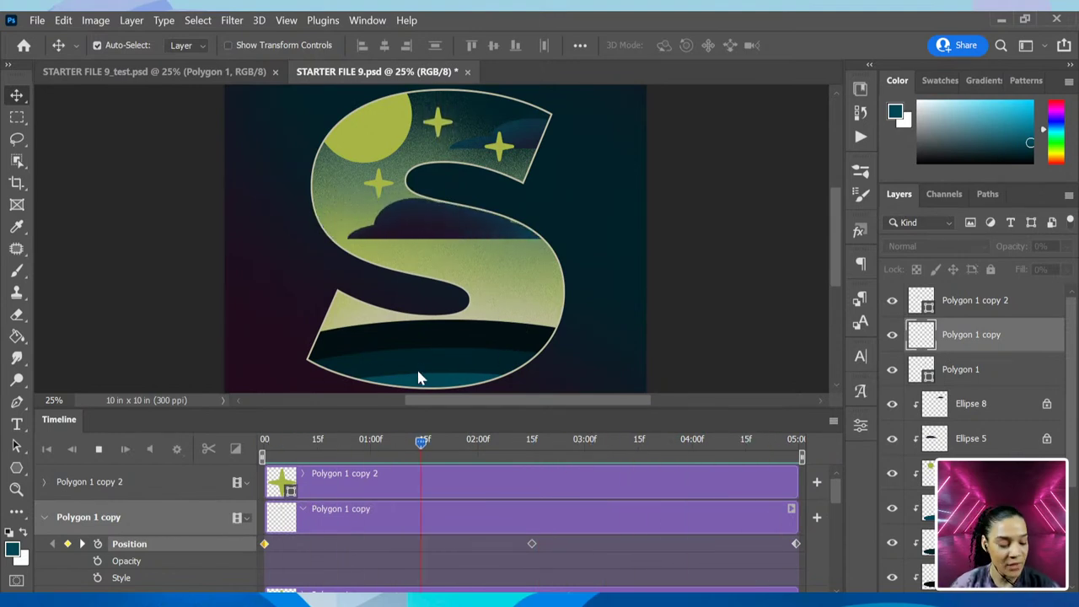
{"action": "left_click", "coordinate": [548, 423]}
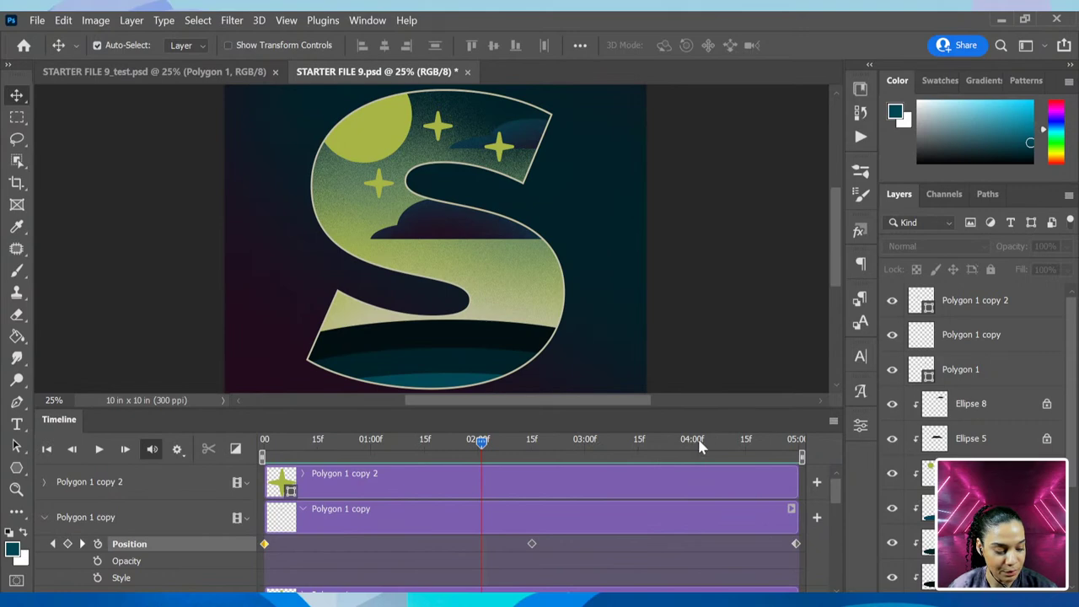
Step: Examine the timeline's Render Video settings and close them without rendering
{"action": "left_click", "coordinate": [833, 424]}
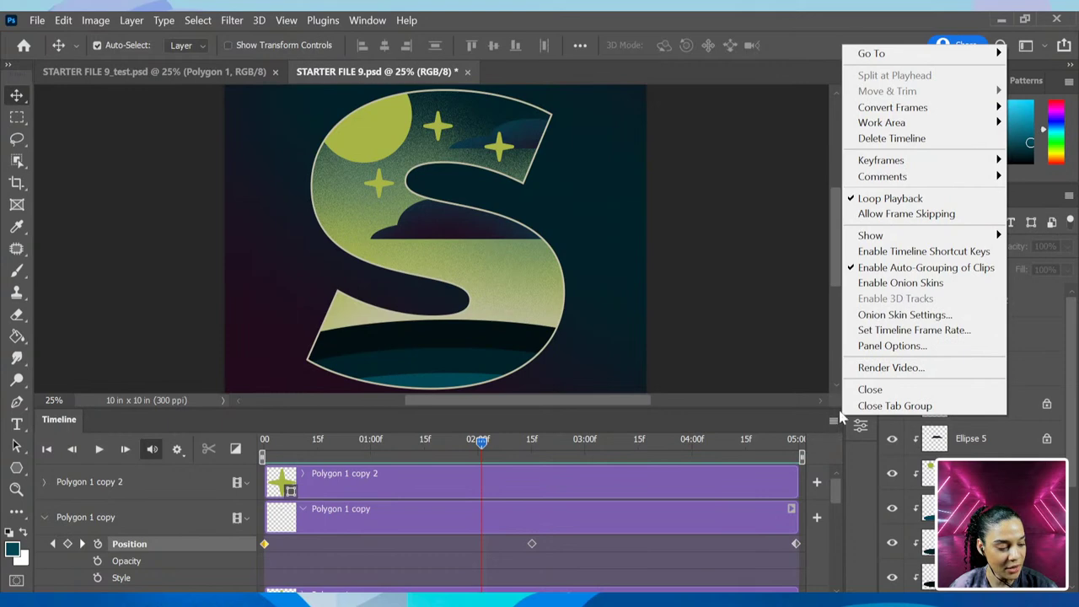
{"action": "left_click", "coordinate": [880, 369]}
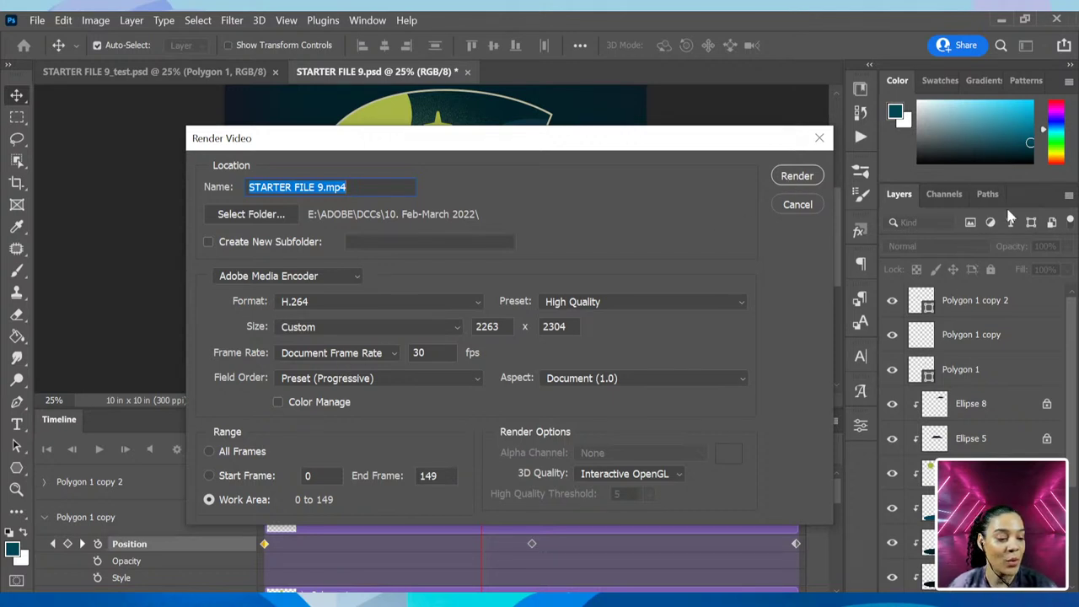
{"action": "left_click", "coordinate": [818, 137]}
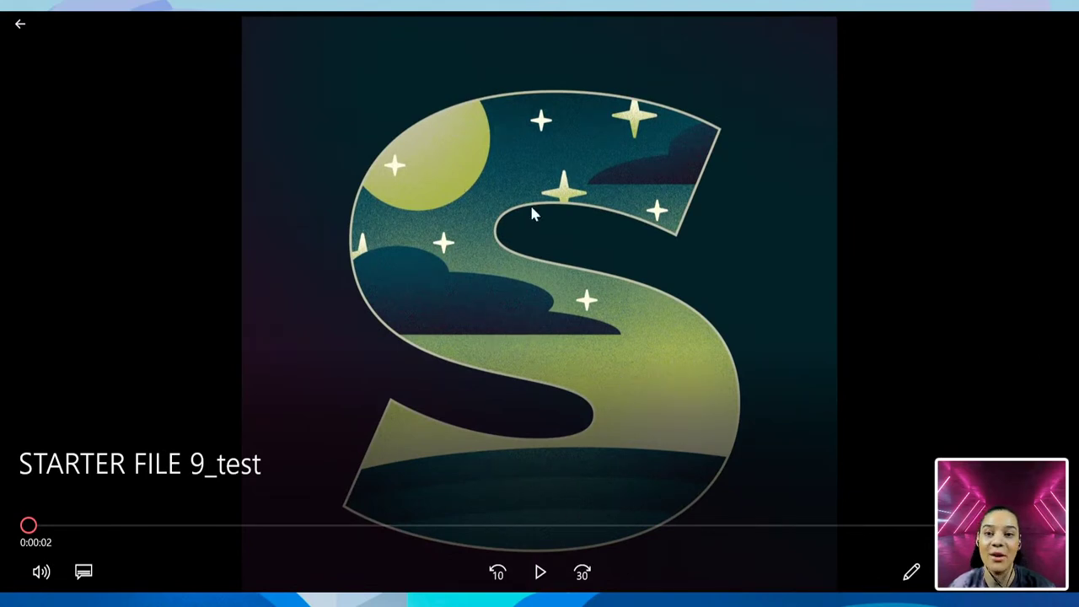
Step: Watch the rendered STARTER FILE 9_test video in the media player and close the player
{"action": "left_click", "coordinate": [540, 574]}
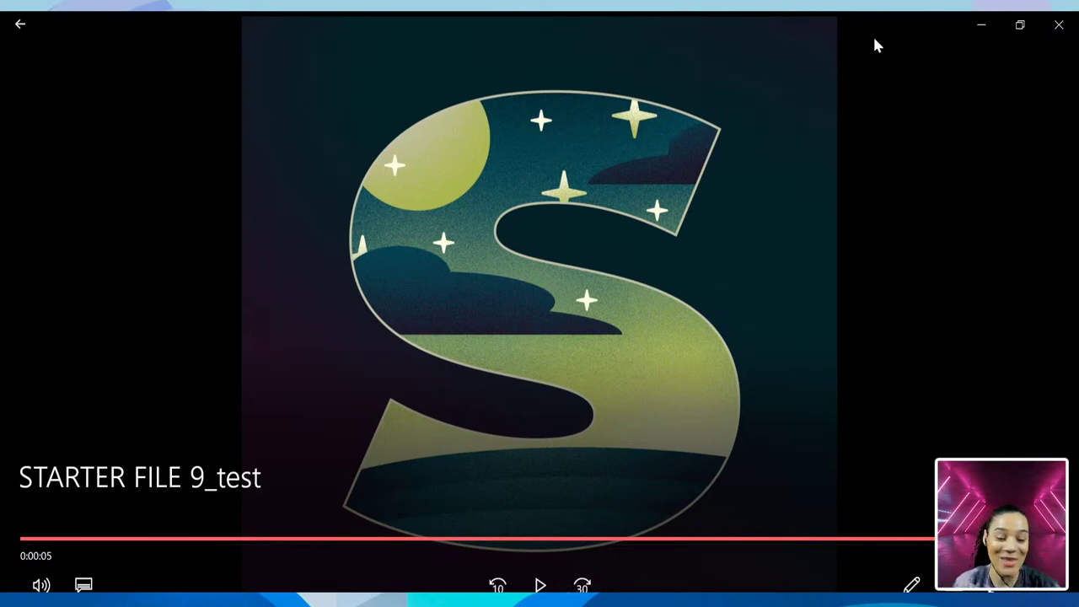
{"action": "left_click", "coordinate": [1062, 27]}
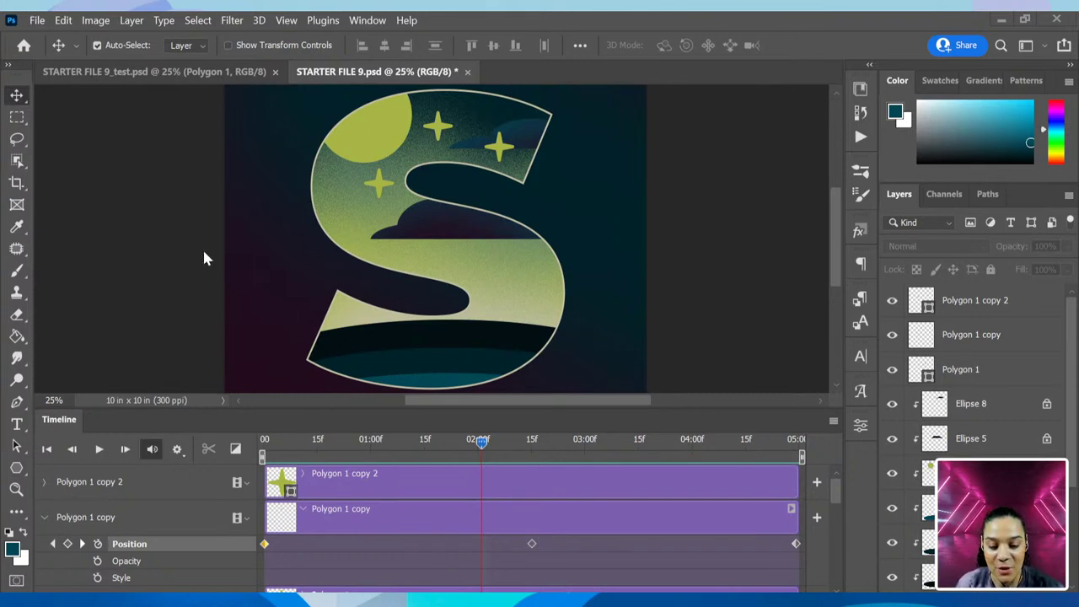
Step: Look up the Save for Web (Legacy) export option for the animation without starting an export
{"action": "left_click", "coordinate": [42, 21]}
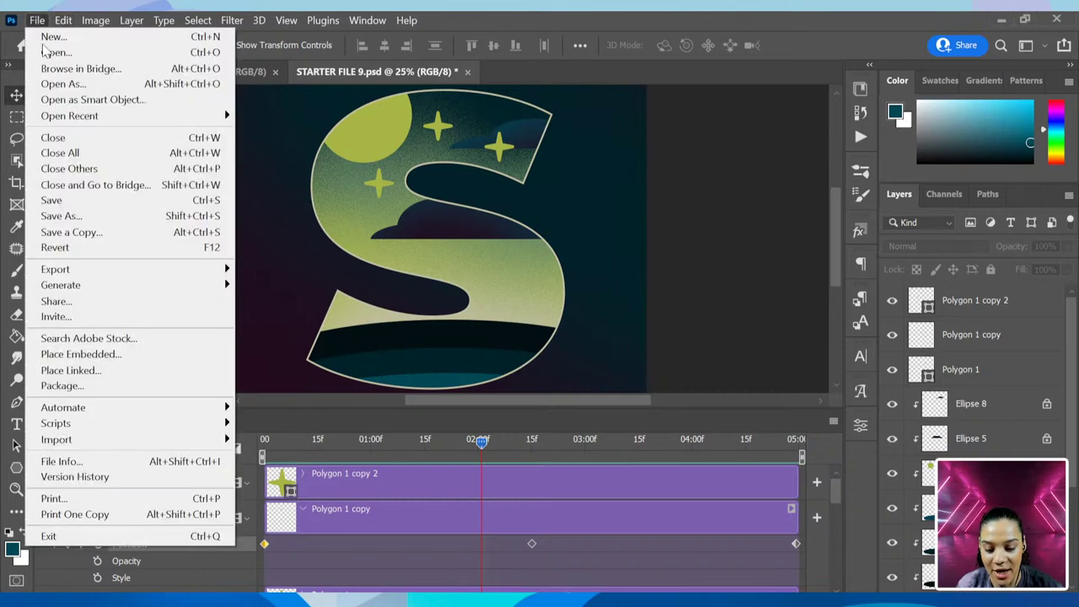
{"action": "mouse_move", "coordinate": [177, 280]}
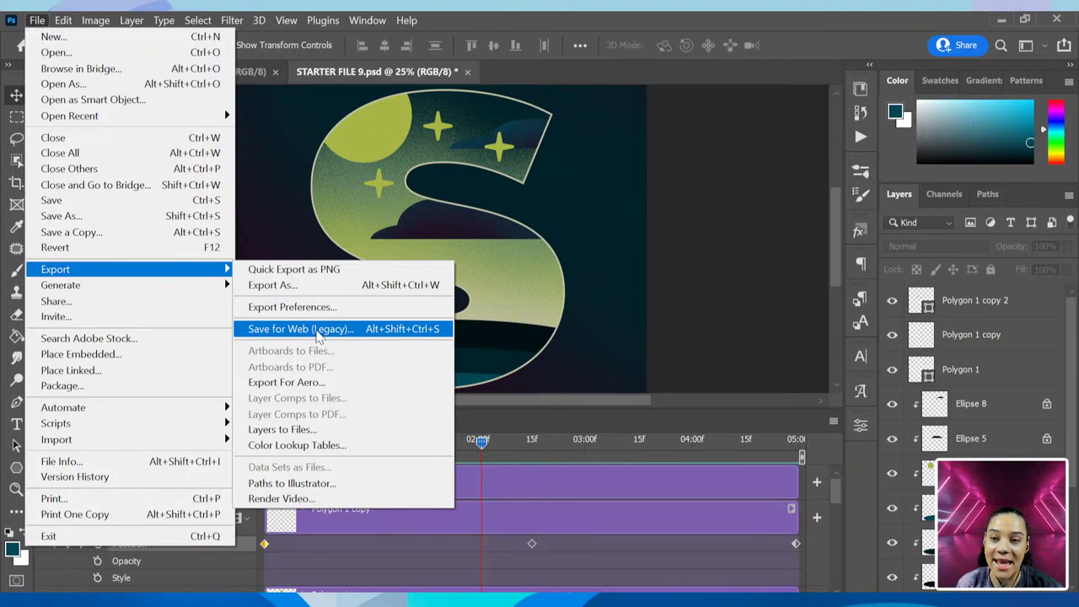
{"action": "left_click", "coordinate": [758, 206]}
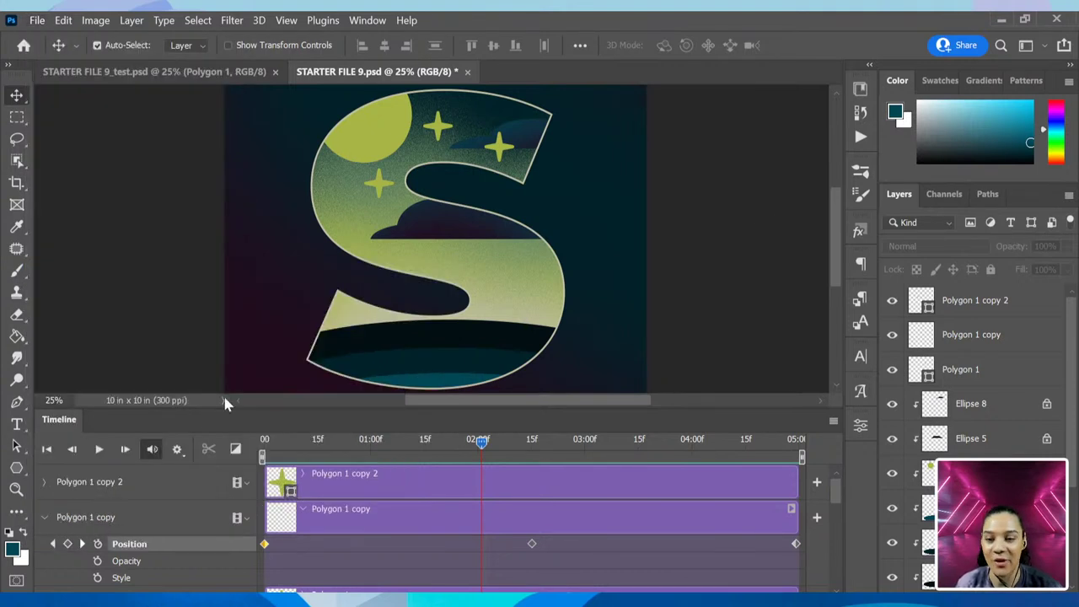